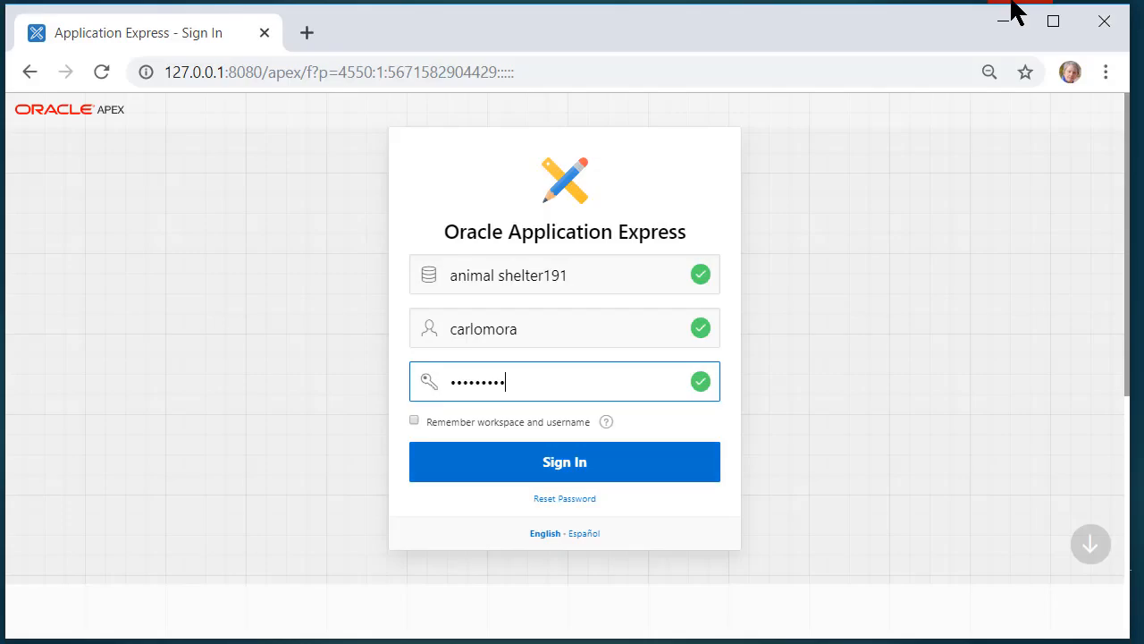
Submit the sign-in to reach the Oracle APEX workspace home
key("Return")
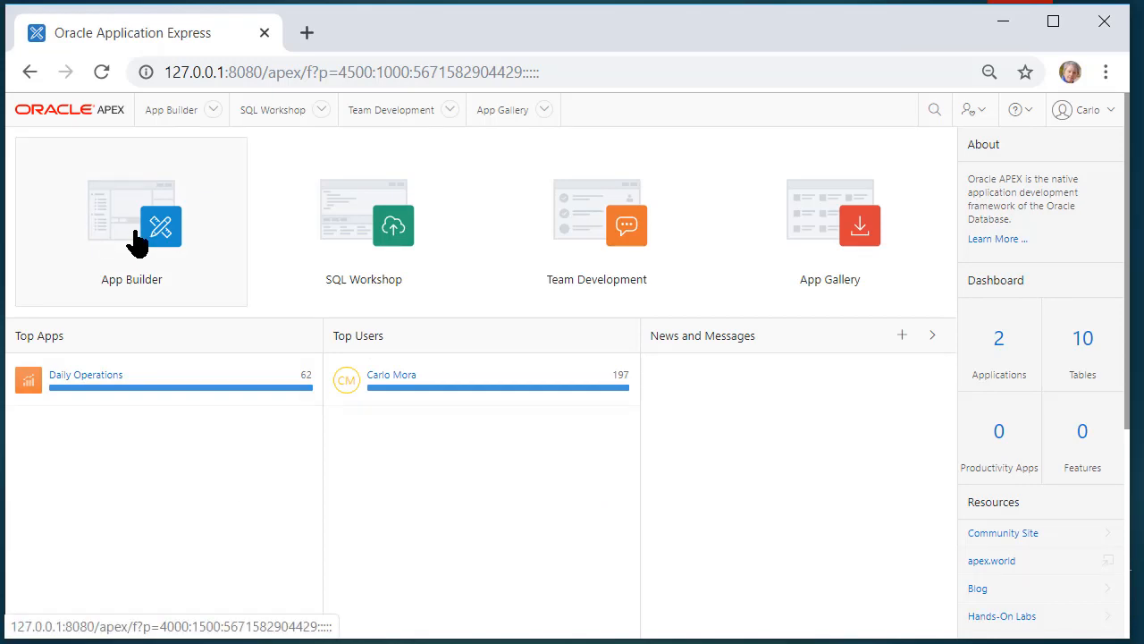
Open the ZIP_LIST list of values in Daily Operations' Shared Components
left_click(136, 239)
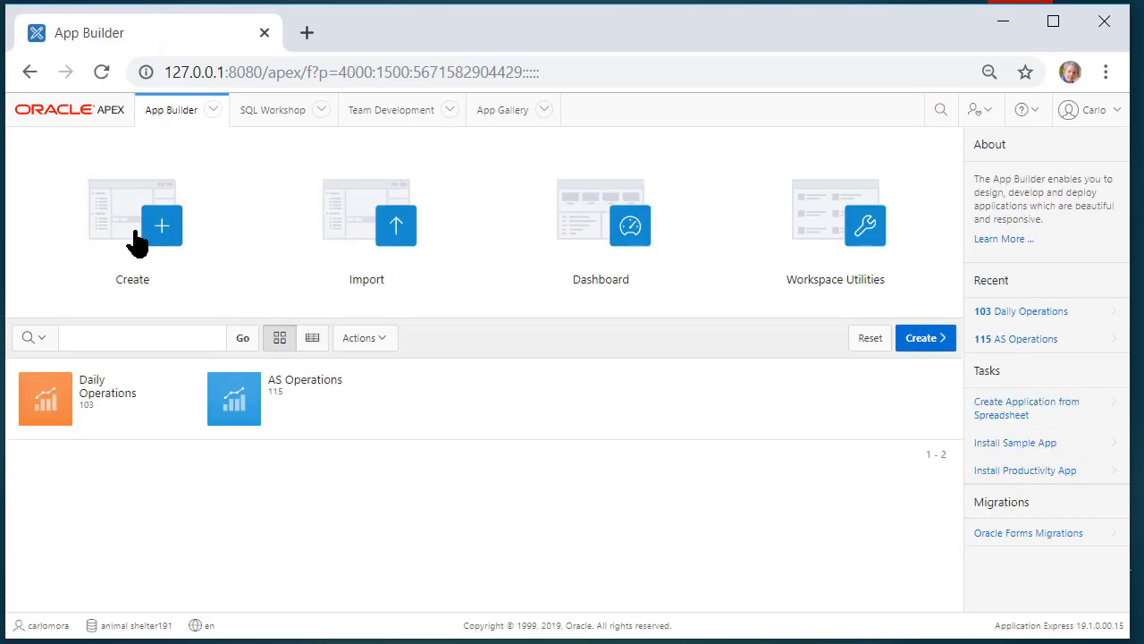
left_click(39, 414)
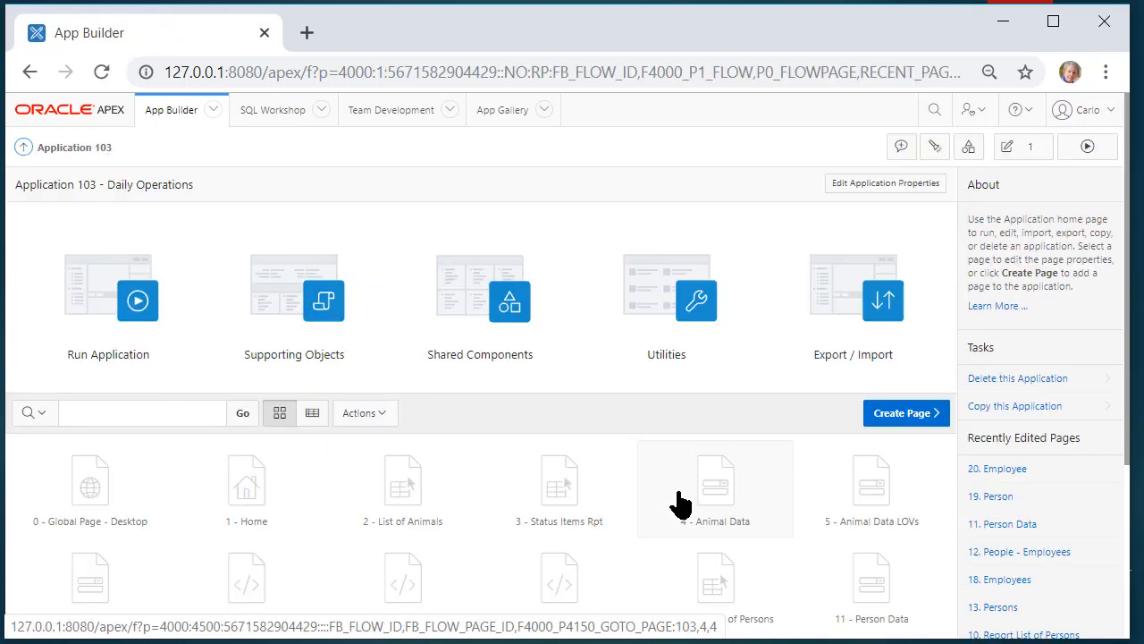
left_click(505, 304)
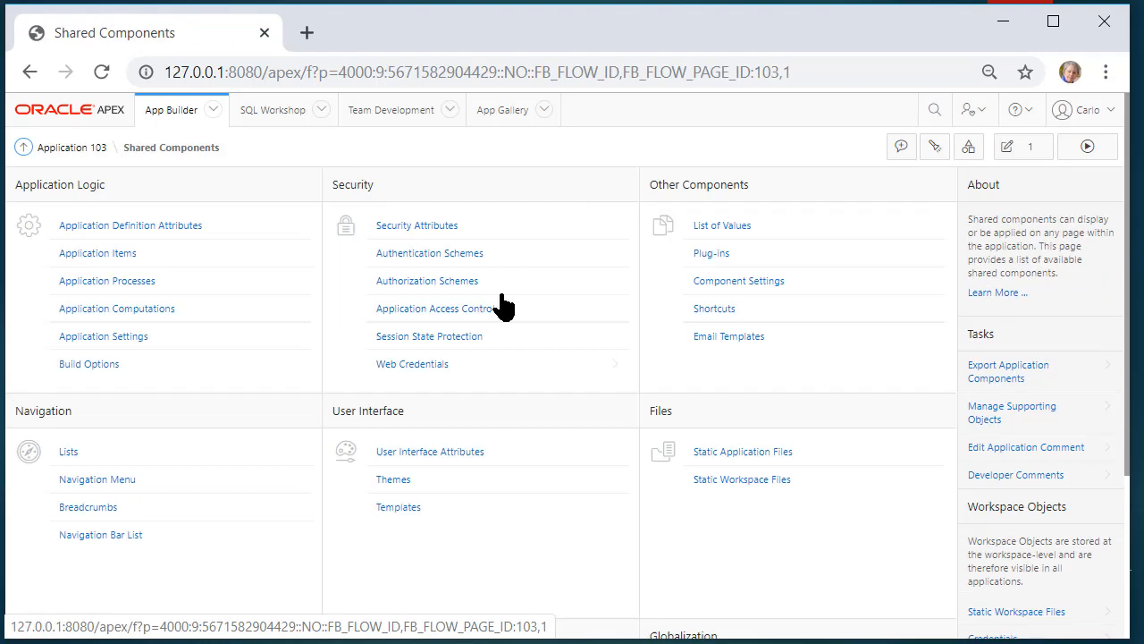
left_click(758, 228)
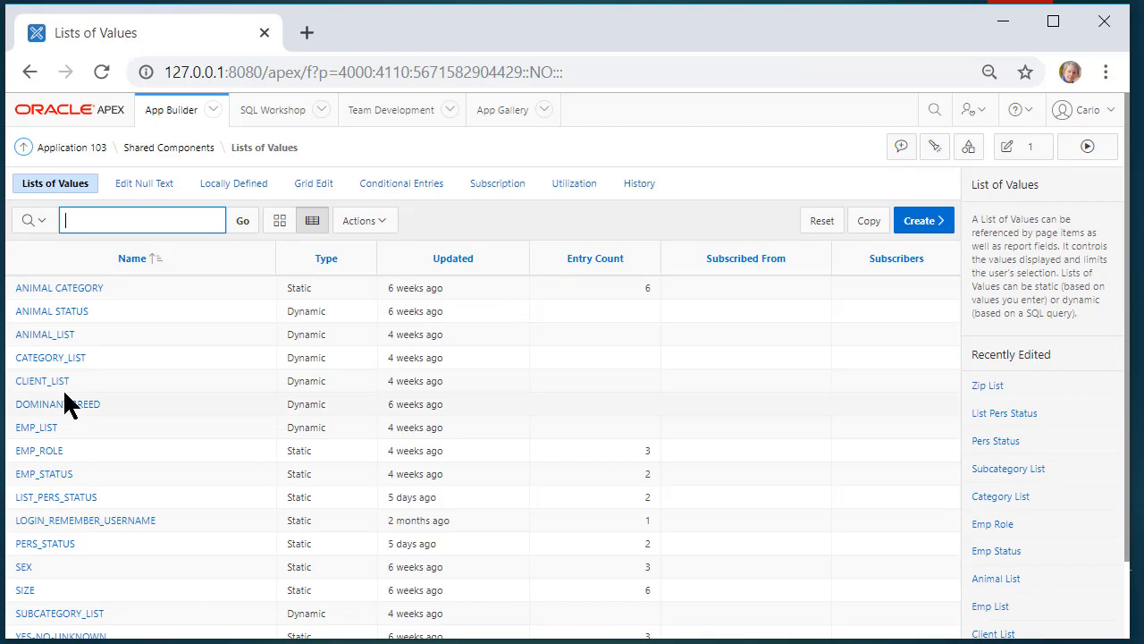
scroll(54, 401, "down", 1)
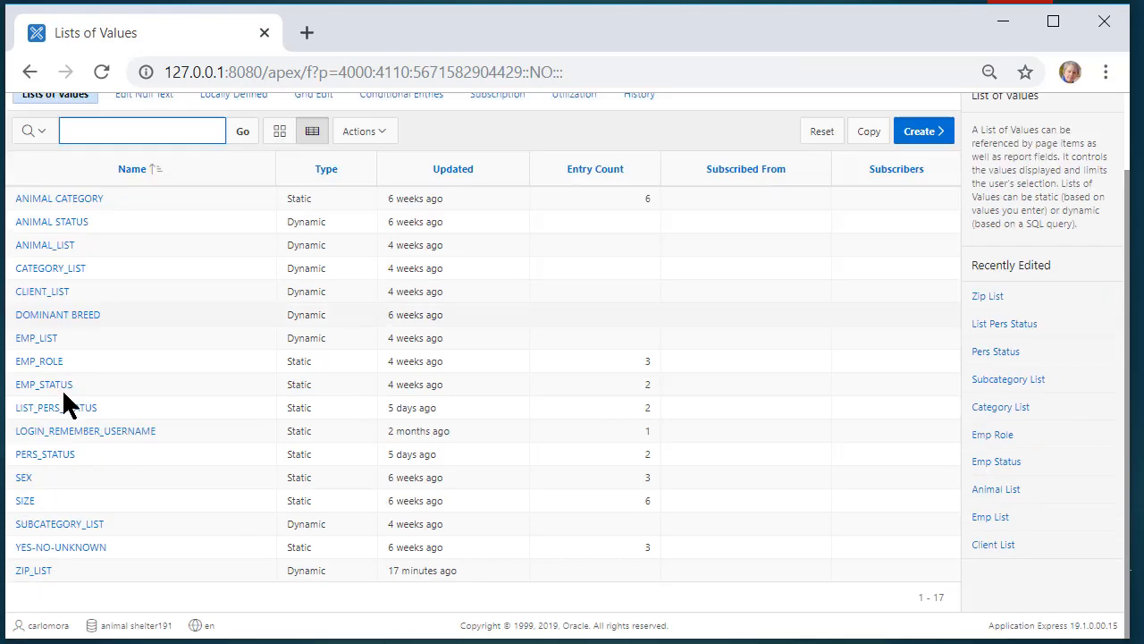
left_click(27, 573)
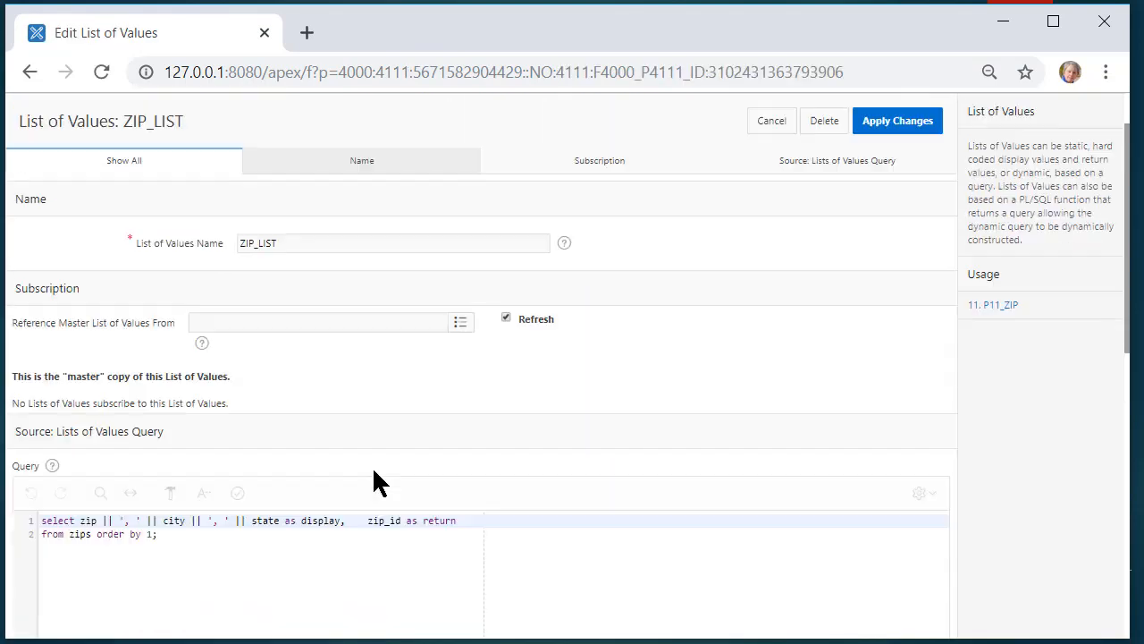
scroll(373, 480, "down", 2)
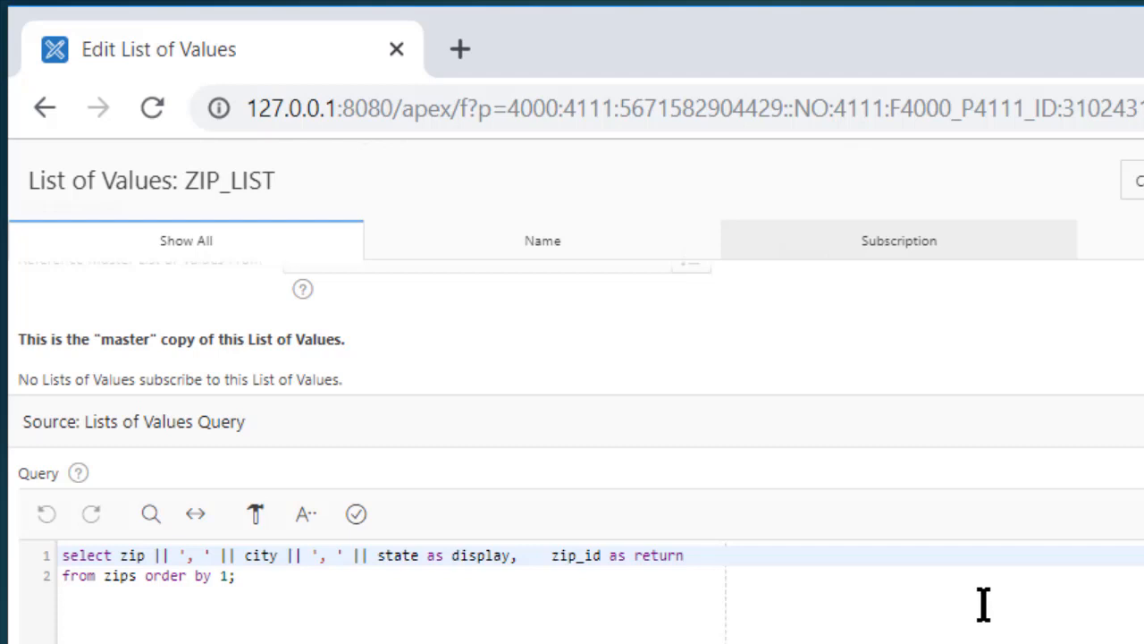
Change the ZIP_LIST query's return column from zip_id to zip and apply the changes
left_click(603, 555)
key("BackSpace")
key("BackSpace")
key("BackSpace")
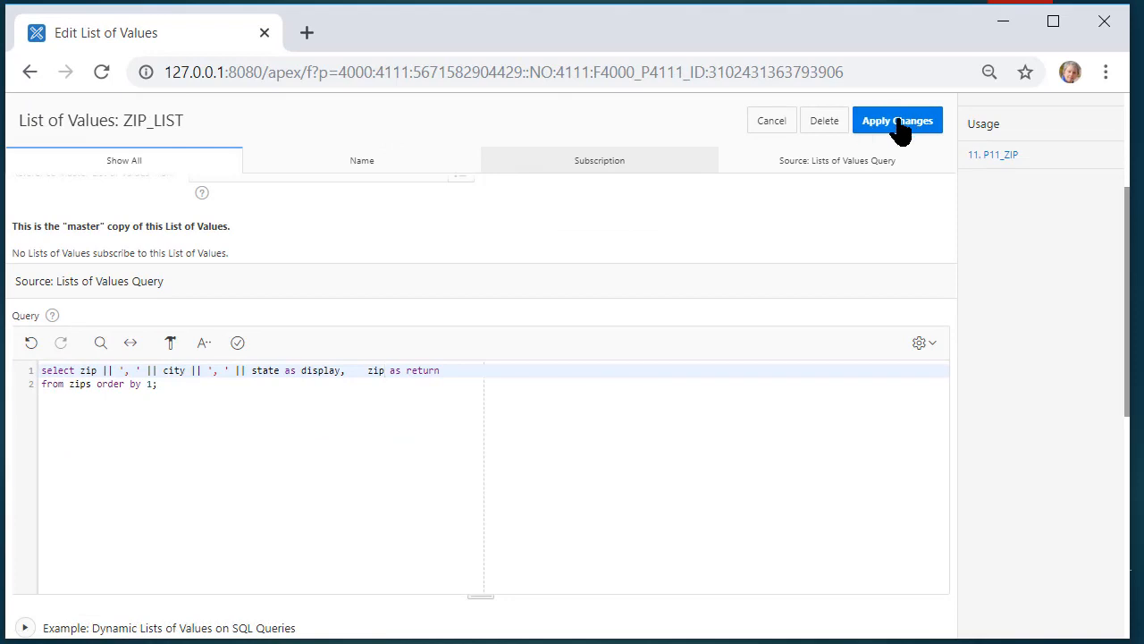
left_click(898, 129)
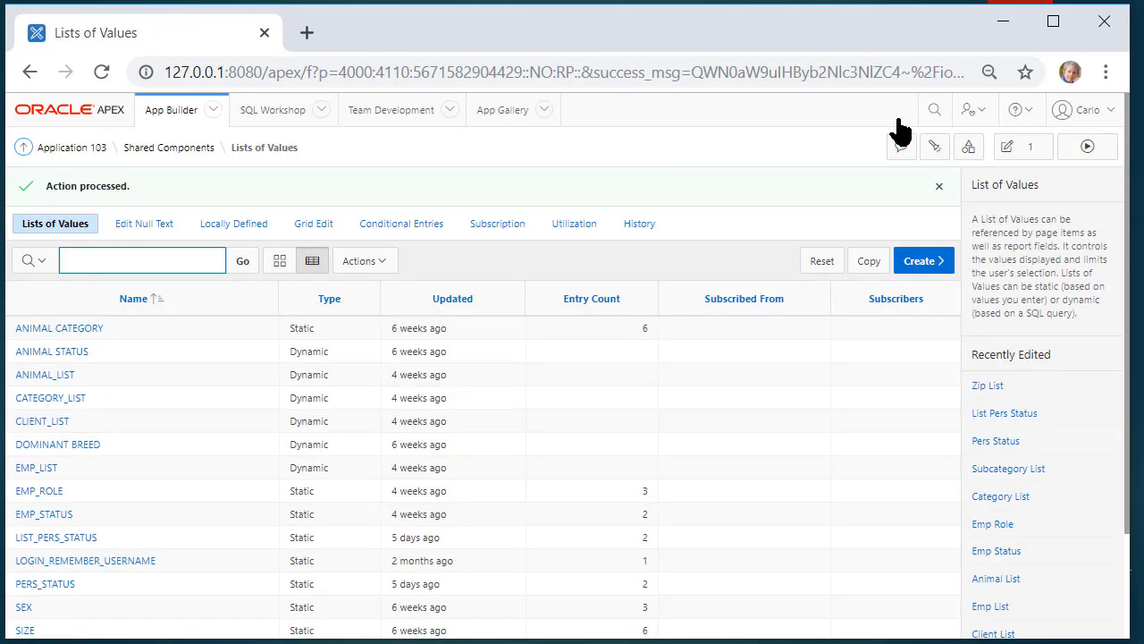
Run Application 103 in a new tab and sign in with the app user's credentials
left_click(71, 148)
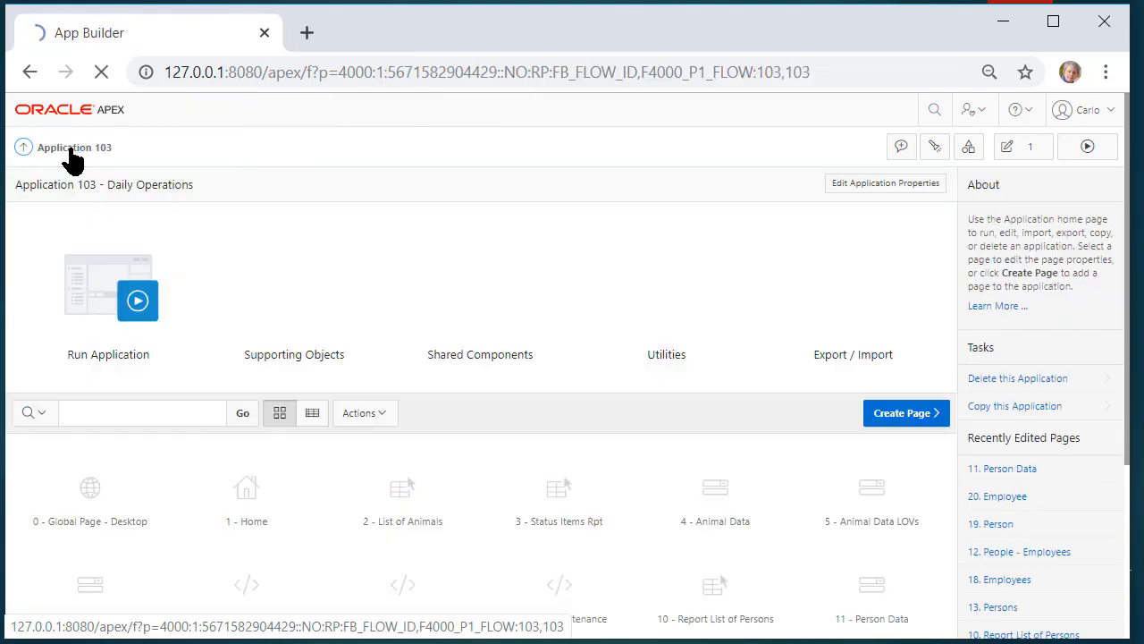
left_click(117, 299)
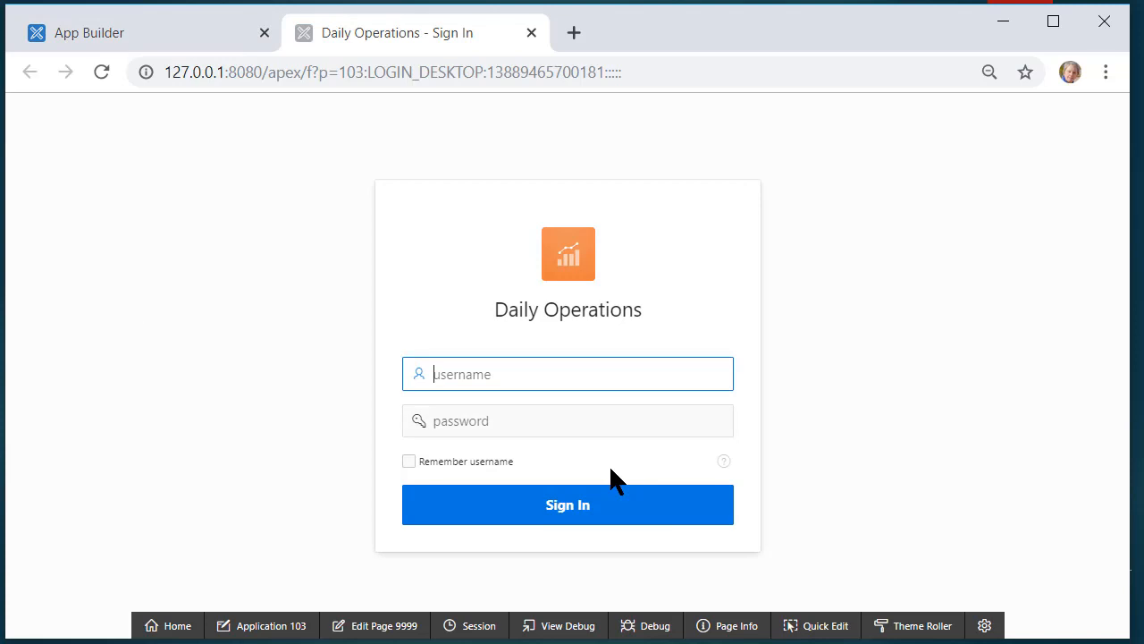
key("Tab")
type("*********")
key("Return")
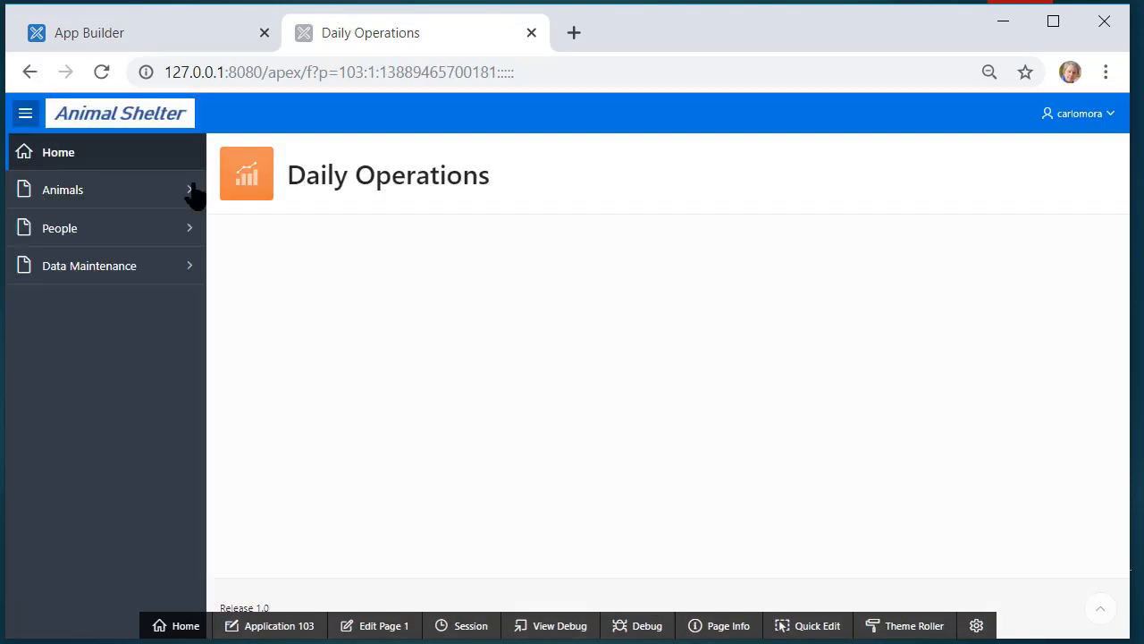
Search the People > Person - Employees drill-down report for 'sanchez'
left_click(76, 230)
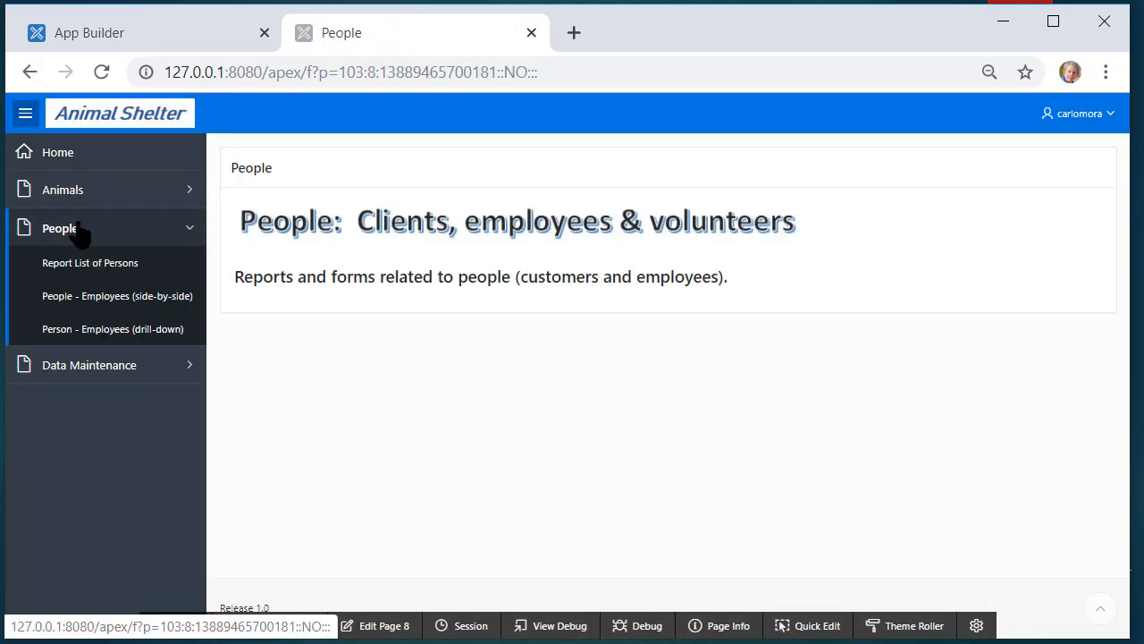
left_click(127, 332)
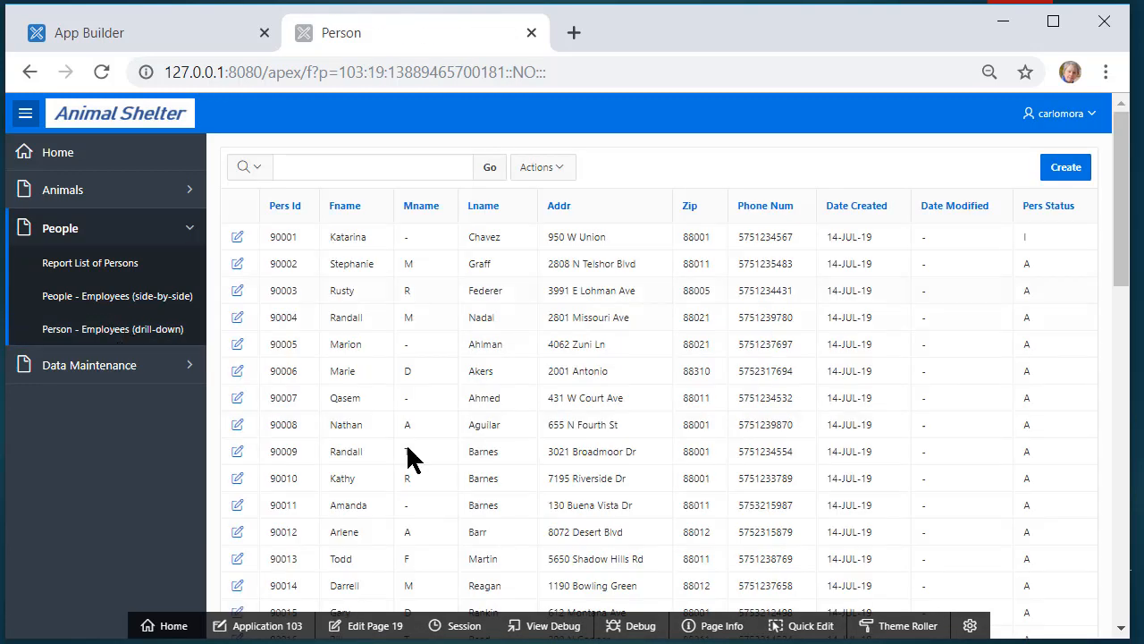
left_click(378, 166)
type("sanchez")
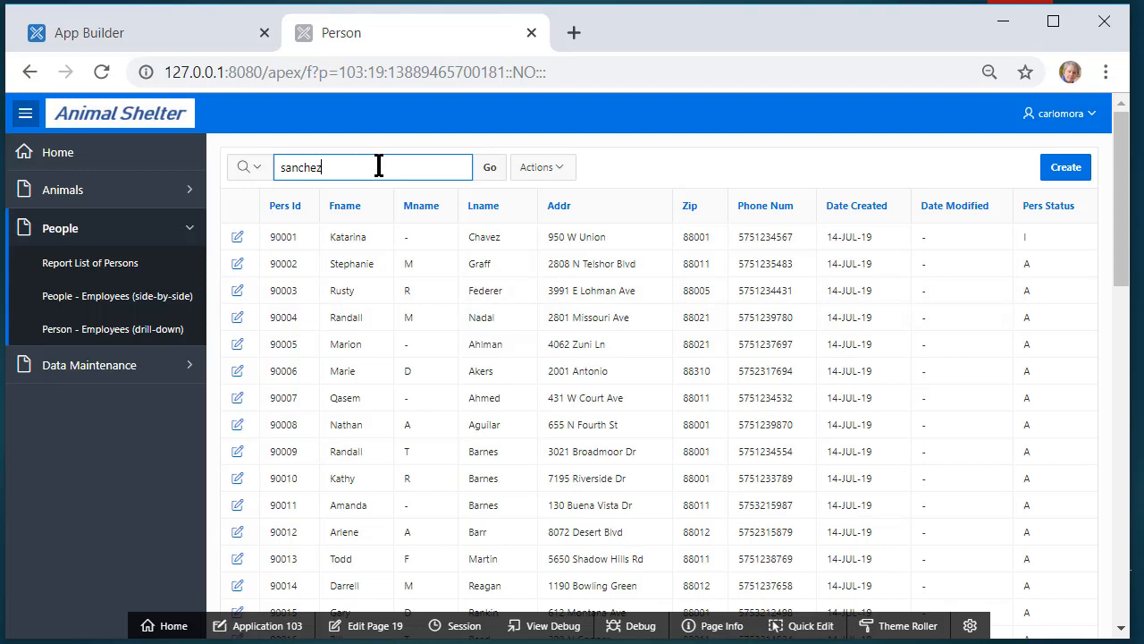
key("Return")
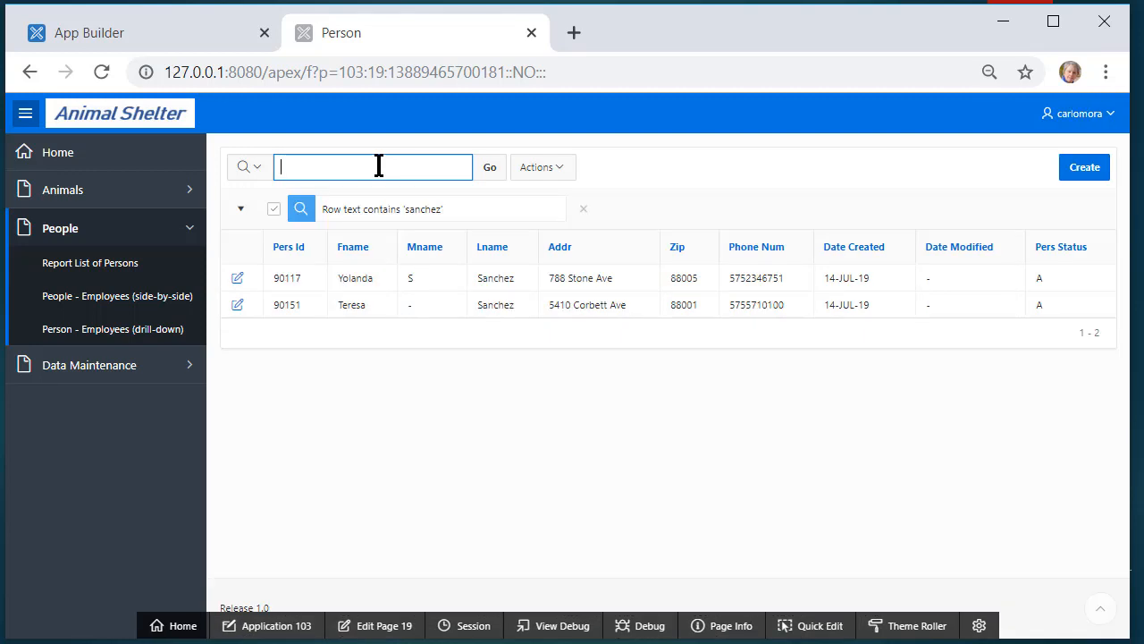
Review the second Sanchez person's employee form, then edit page 20 in the builder
left_click(238, 304)
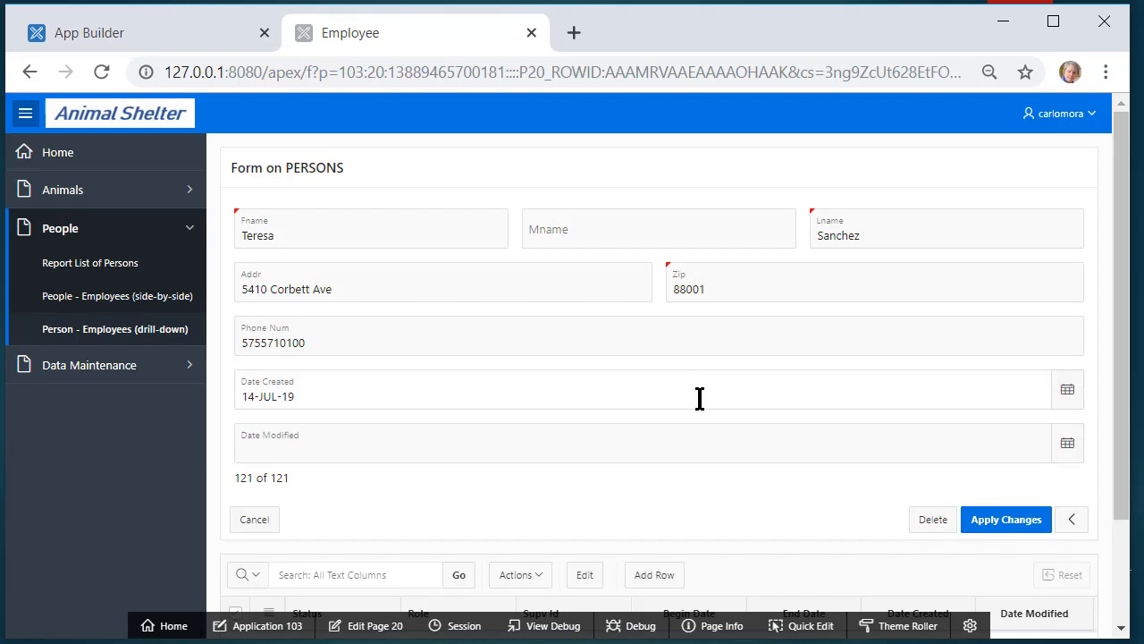
scroll(609, 414, "down", 2)
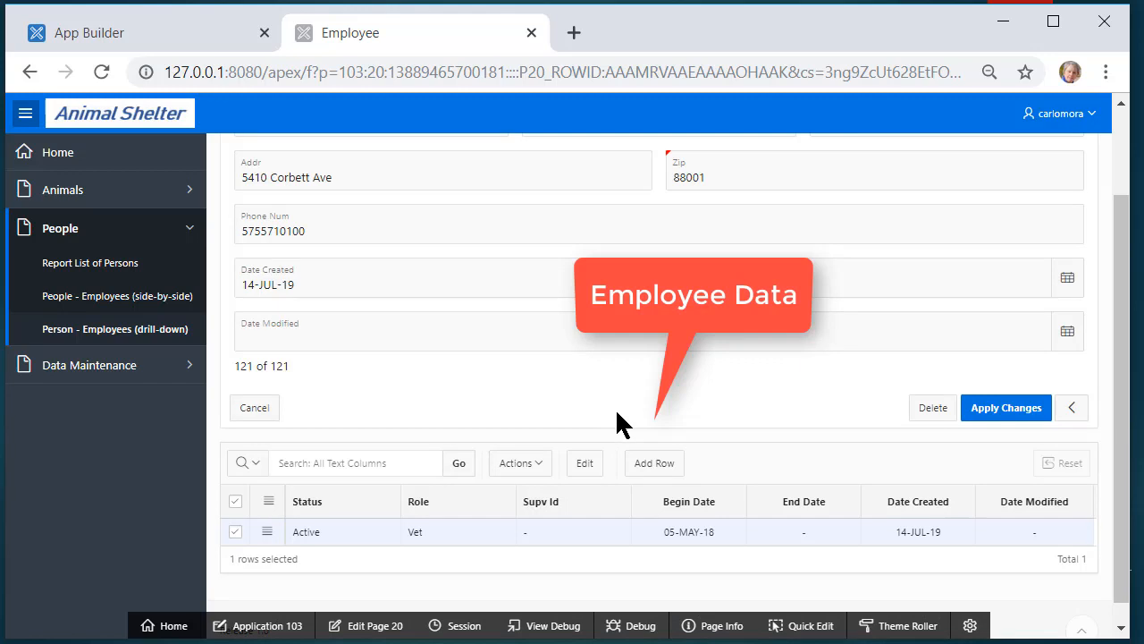
scroll(614, 416, "up", 2)
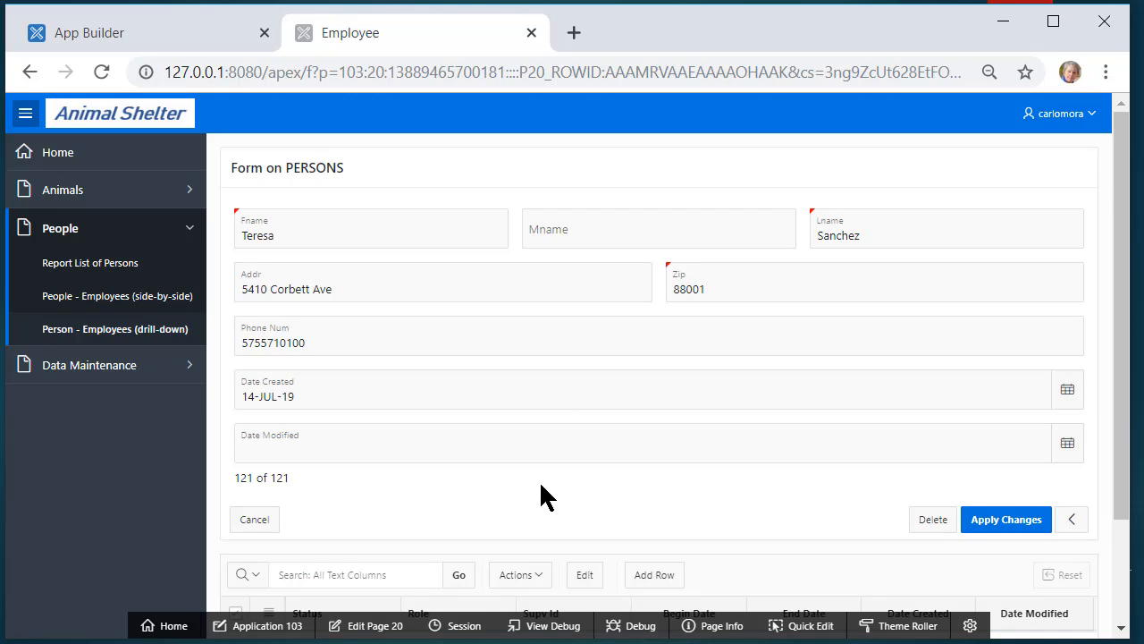
scroll(546, 476, "down", 2)
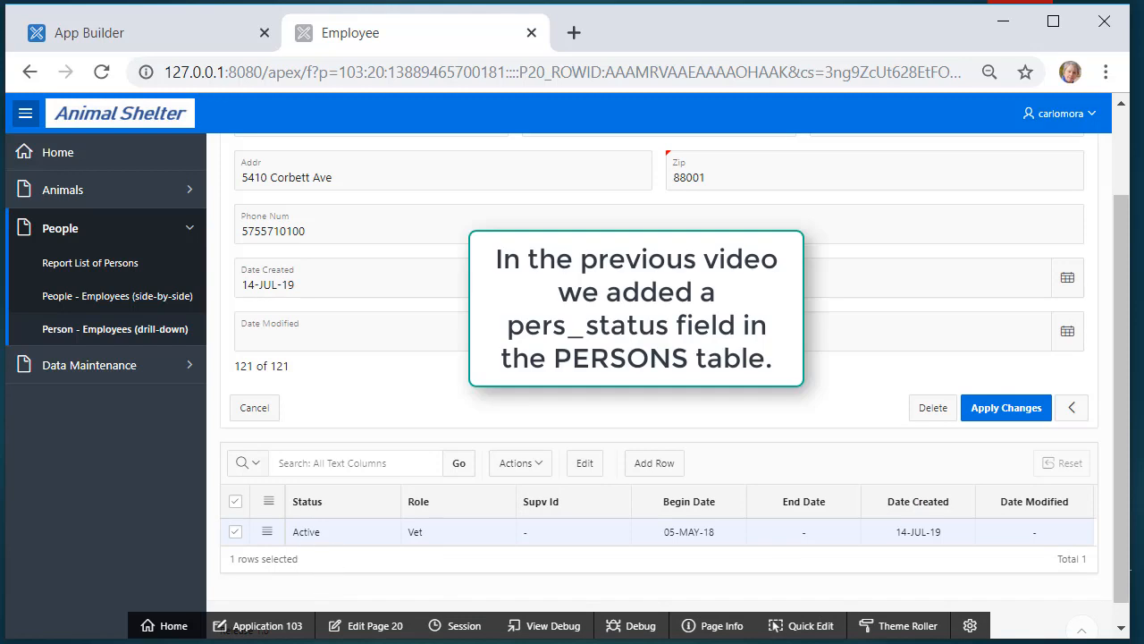
scroll(323, 547, "up", 2)
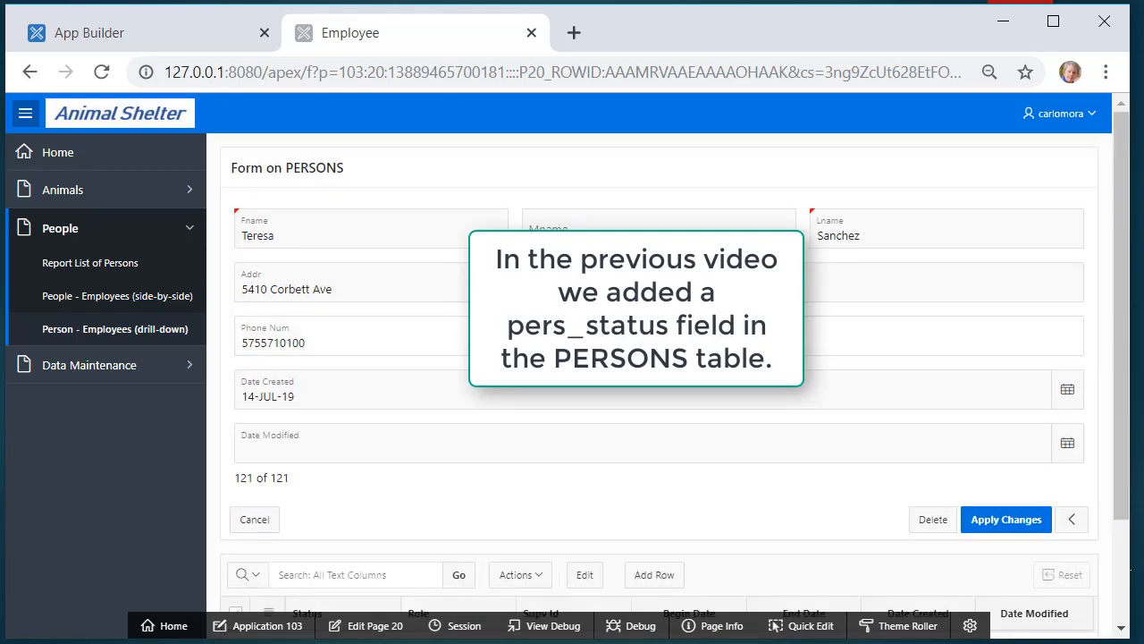
left_click(384, 632)
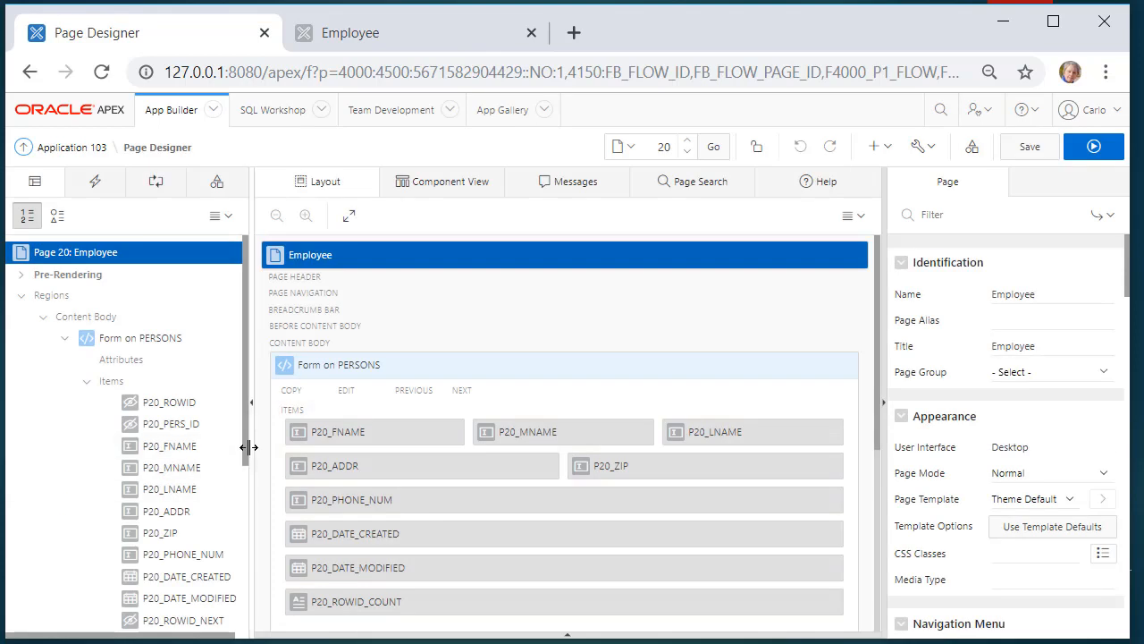
Add a new page item named P20_PERS_STATUS to the Form on PERSONS region
scroll(246, 482, "down", 1)
scroll(240, 510, "down", 2)
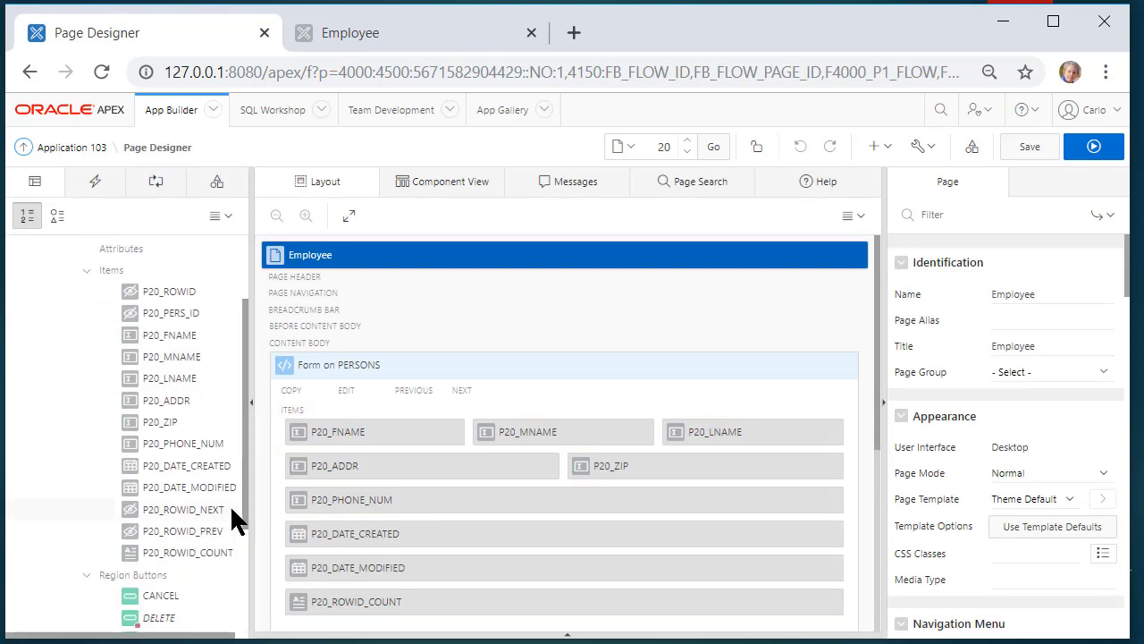
right_click(111, 270)
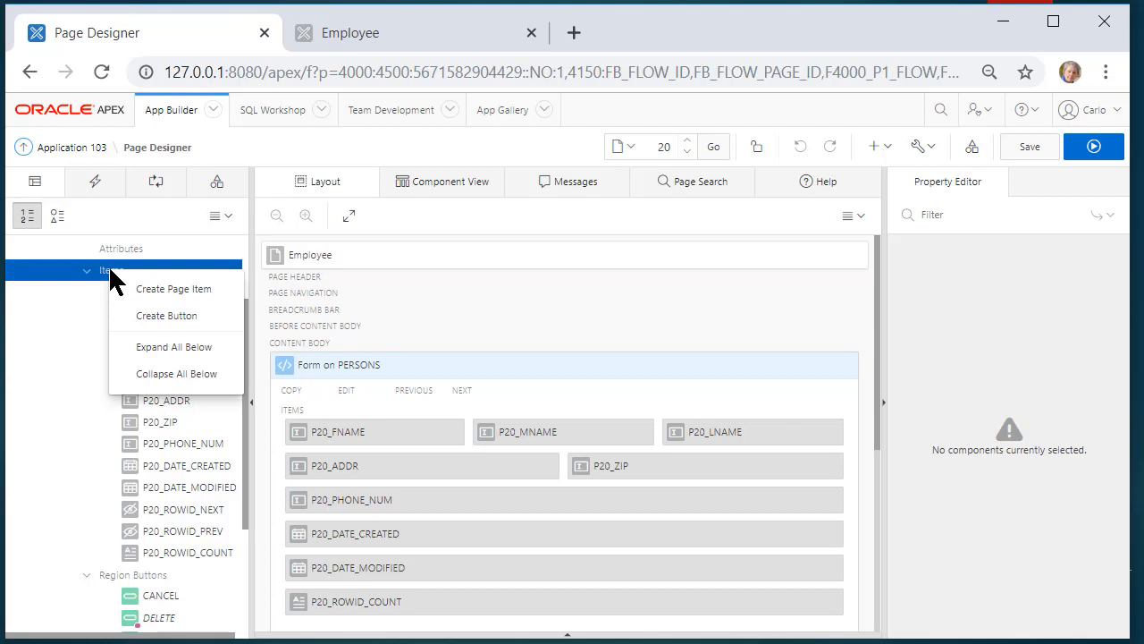
left_click(170, 291)
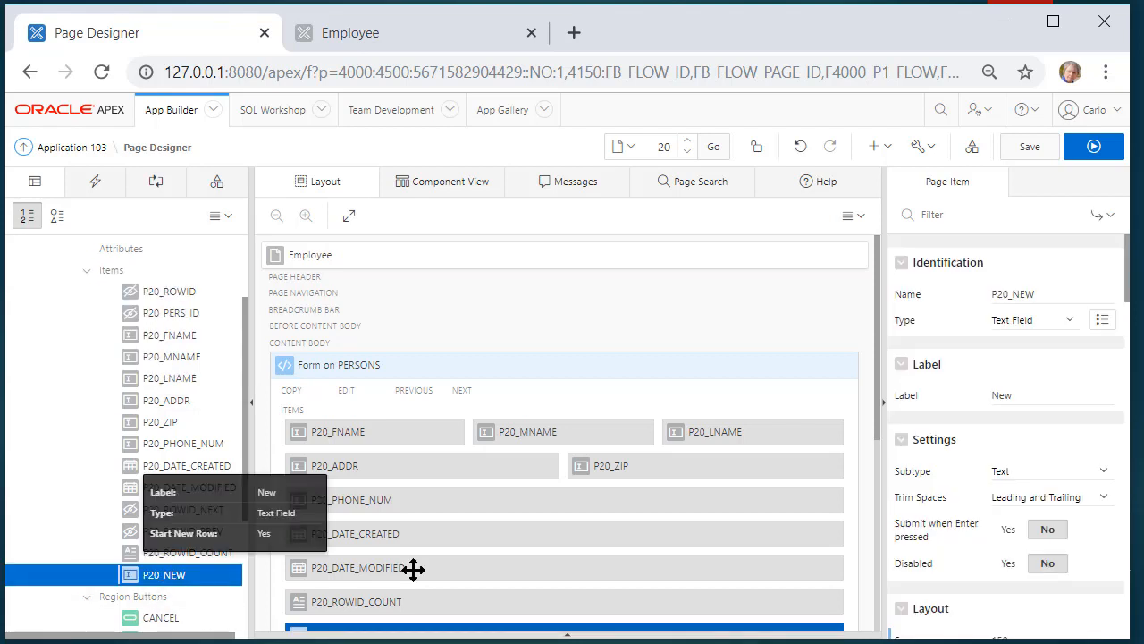
left_click(1066, 295)
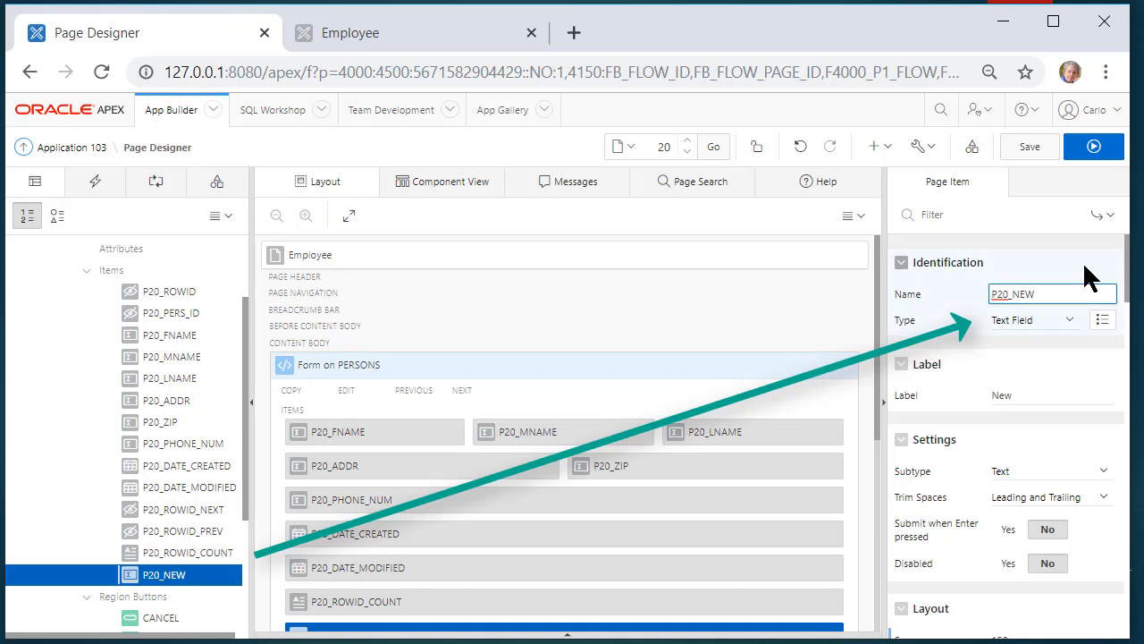
key("BackSpace")
key("BackSpace")
key("BackSpace")
type("PERS_STATUS")
left_click(1045, 399)
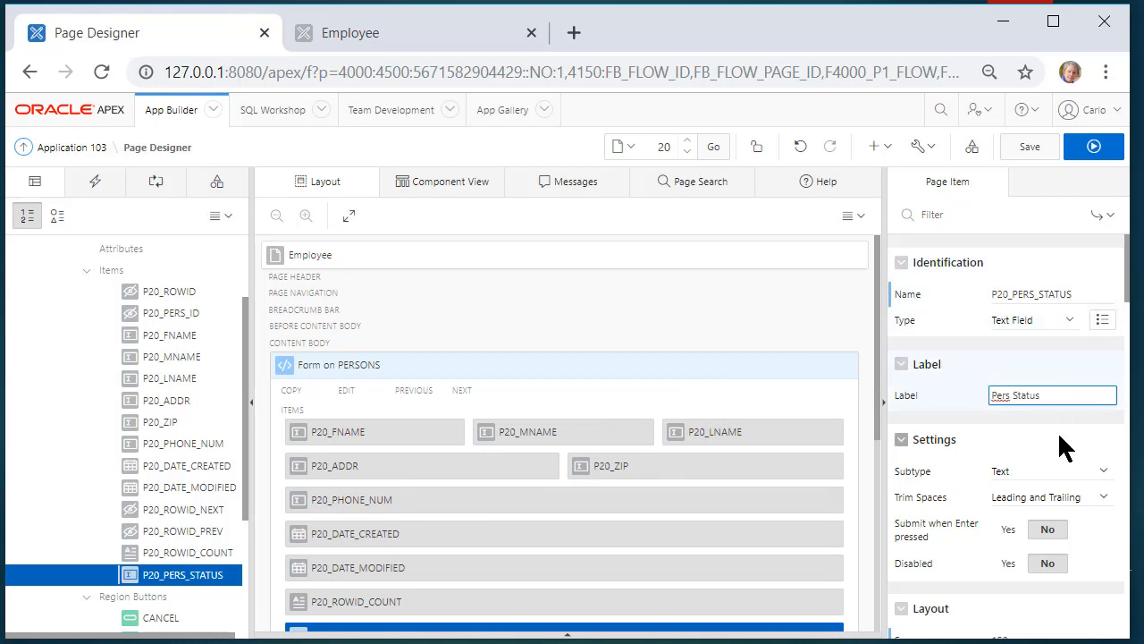
Source P20_PERS_STATUS from the PERS_STATUS database column and save page 20
scroll(1059, 447, "down", 6)
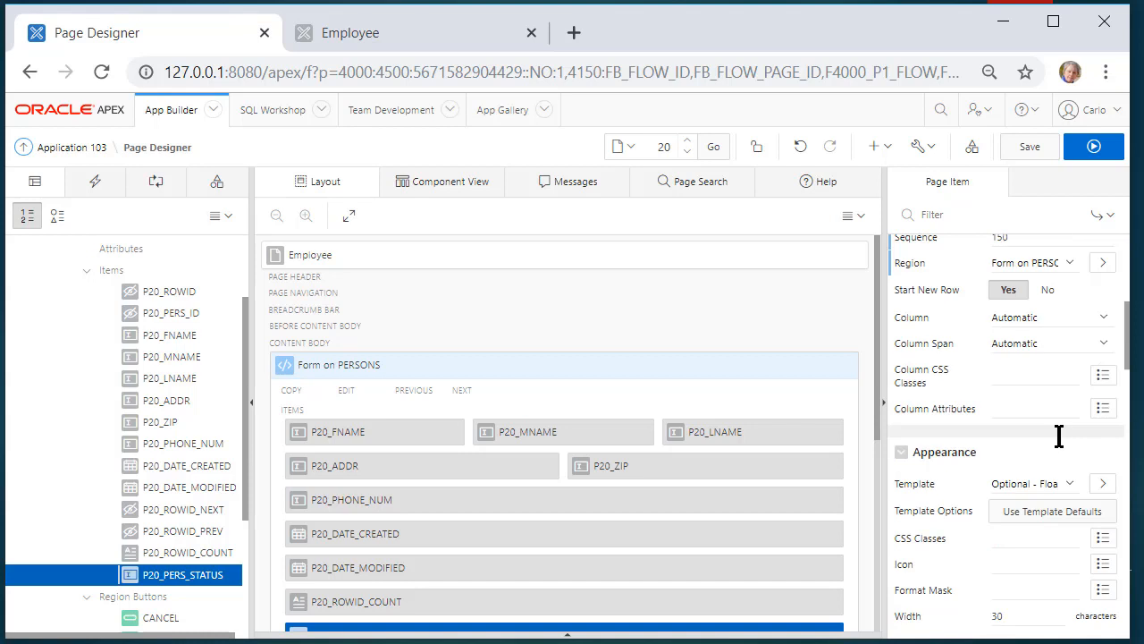
scroll(1059, 435, "down", 5)
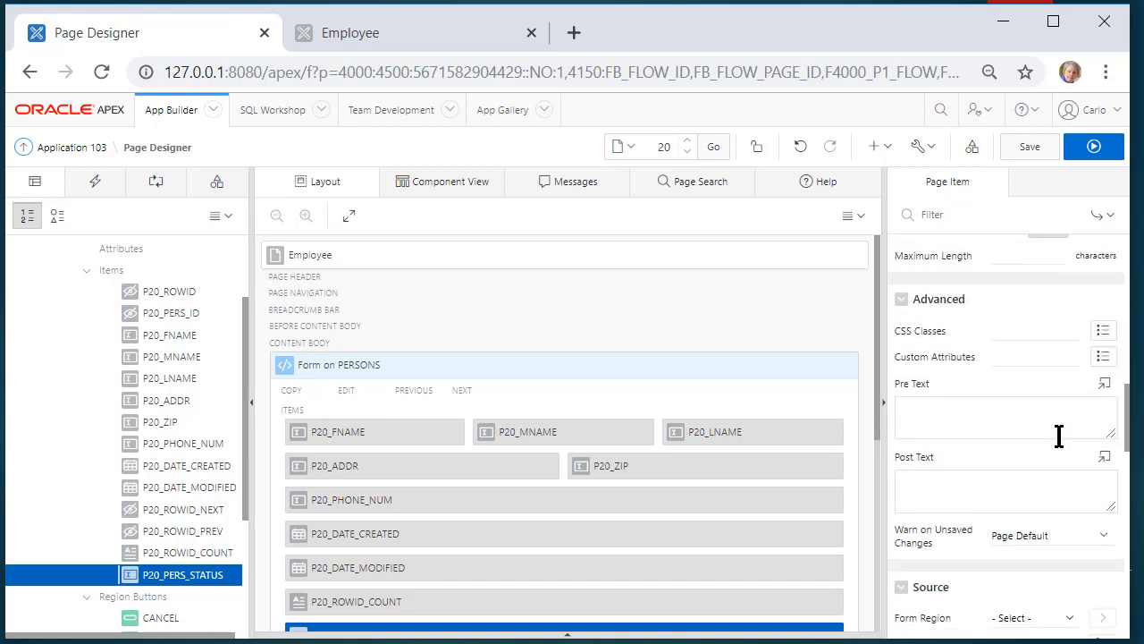
scroll(1059, 435, "down", 2)
left_click(1071, 392)
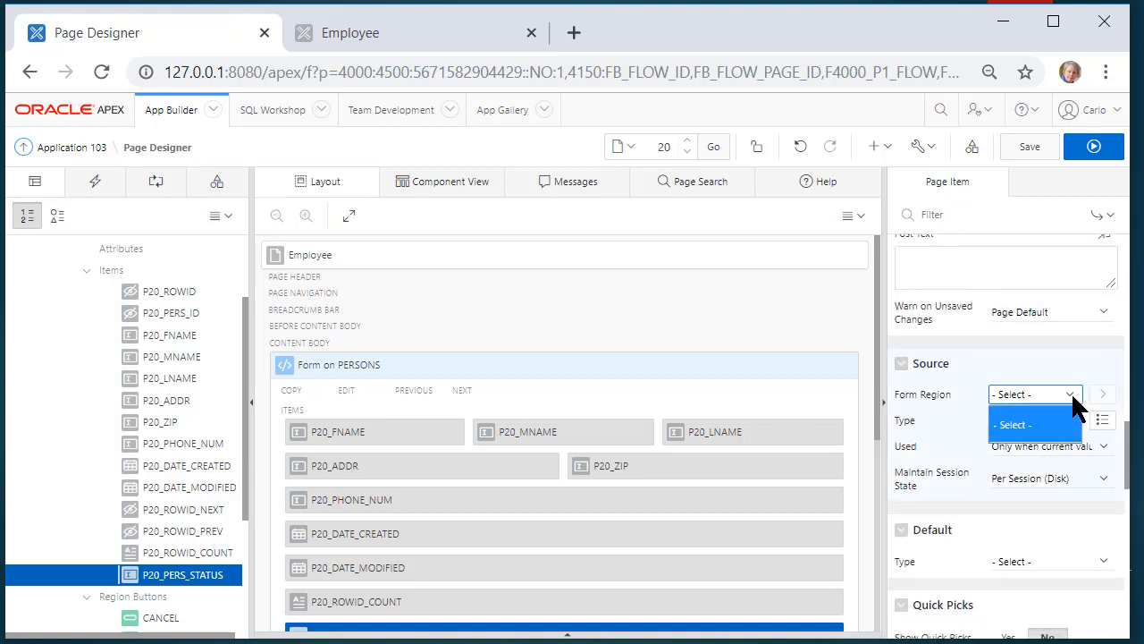
left_click(1057, 423)
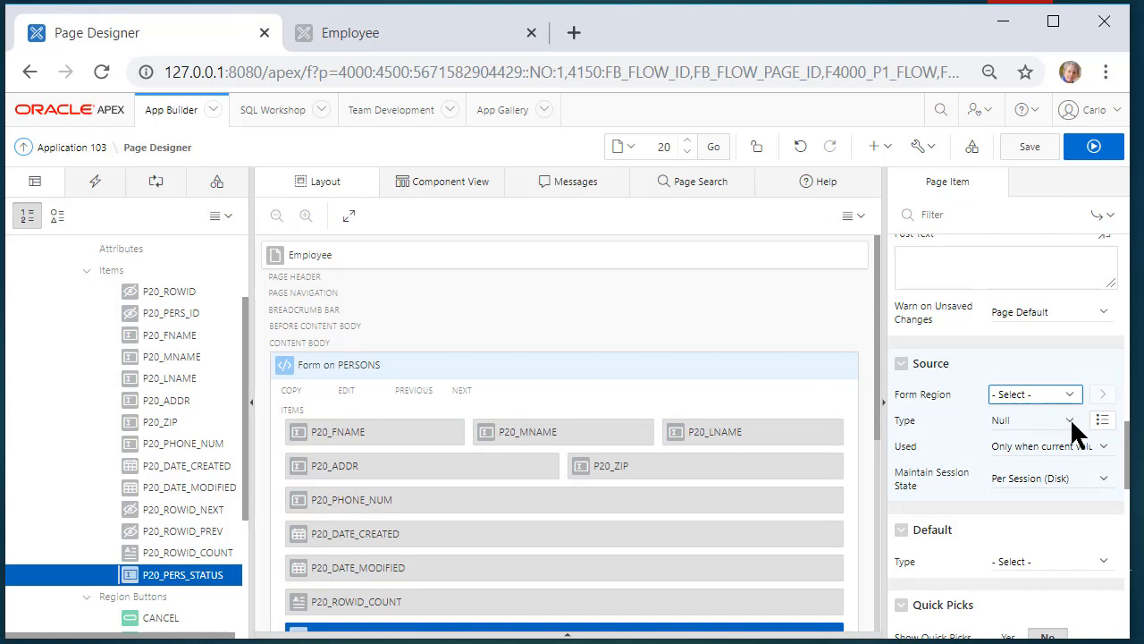
left_click(1071, 421)
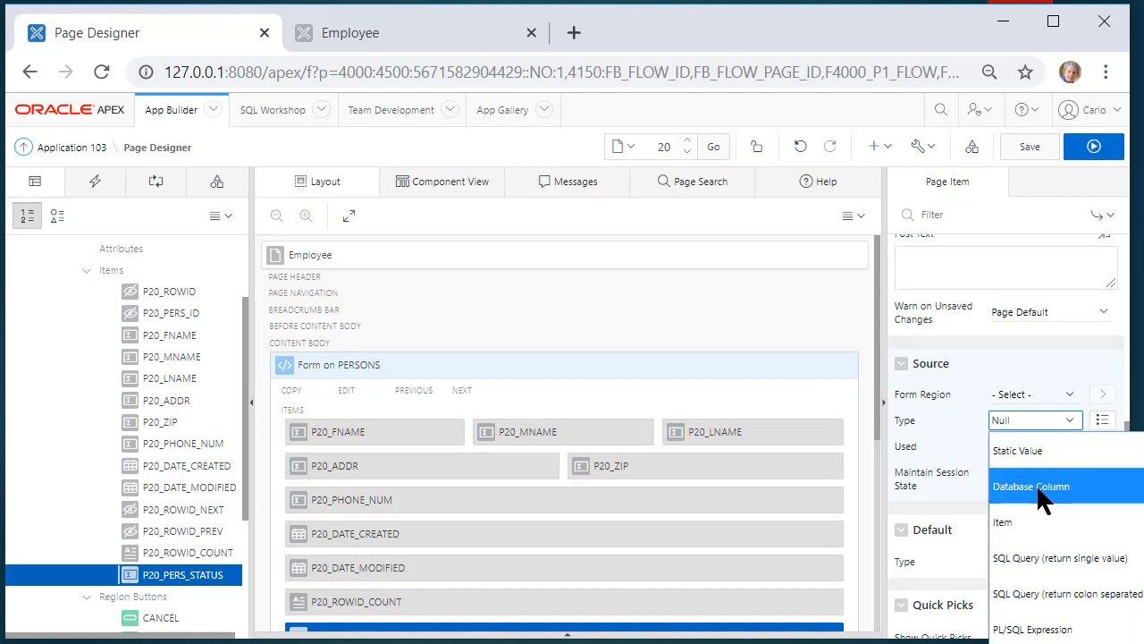
left_click(1036, 484)
left_click(1041, 447)
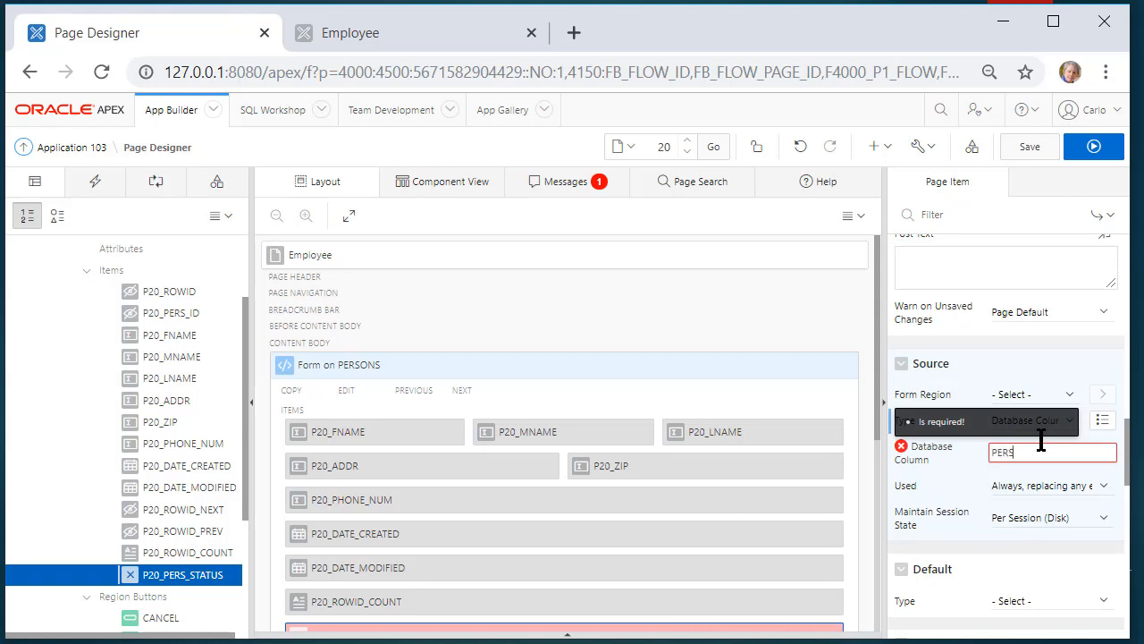
type("PERS_STATUS")
left_click(1029, 148)
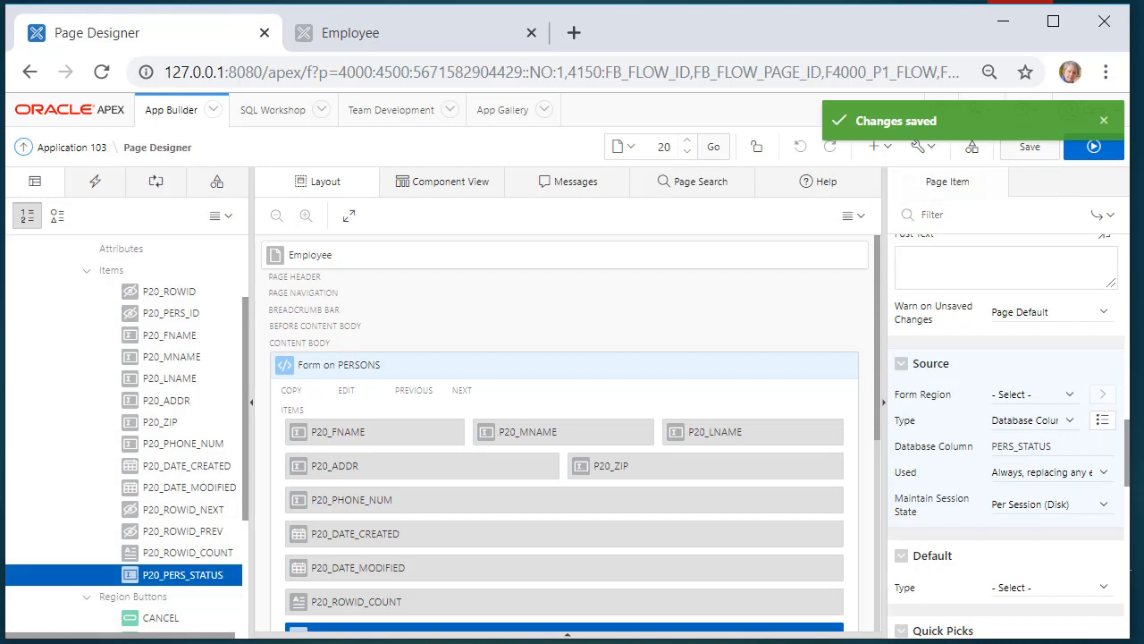
scroll(592, 569, "down", 2)
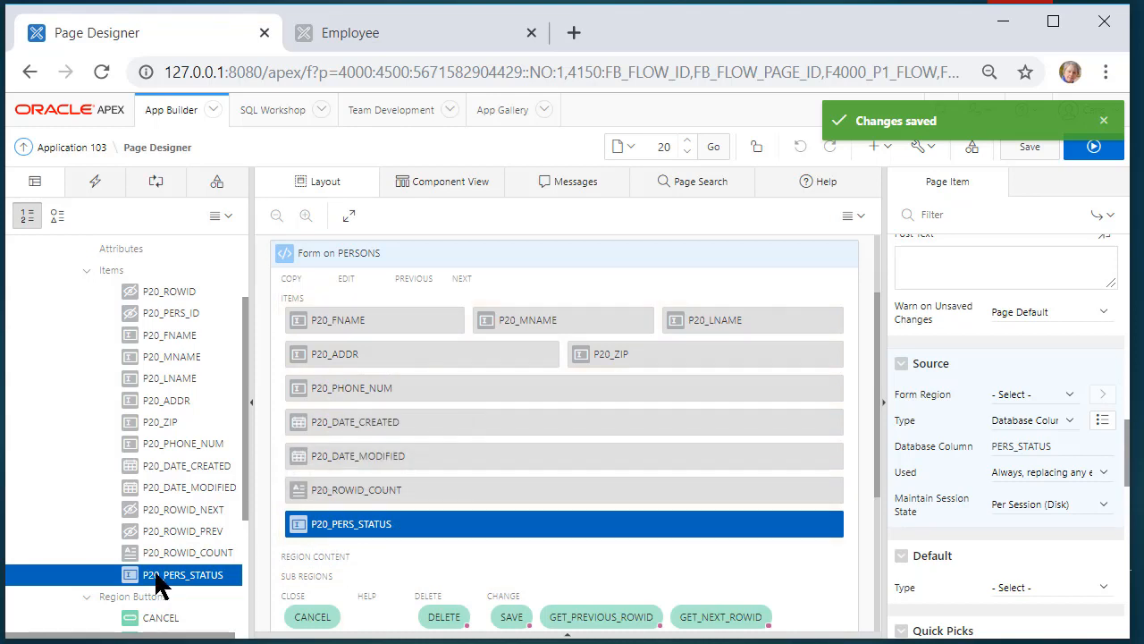
Change P20_PERS_STATUS's layout sequence from 150 to 82, just after P20_PHONE_NUM
left_click(186, 445)
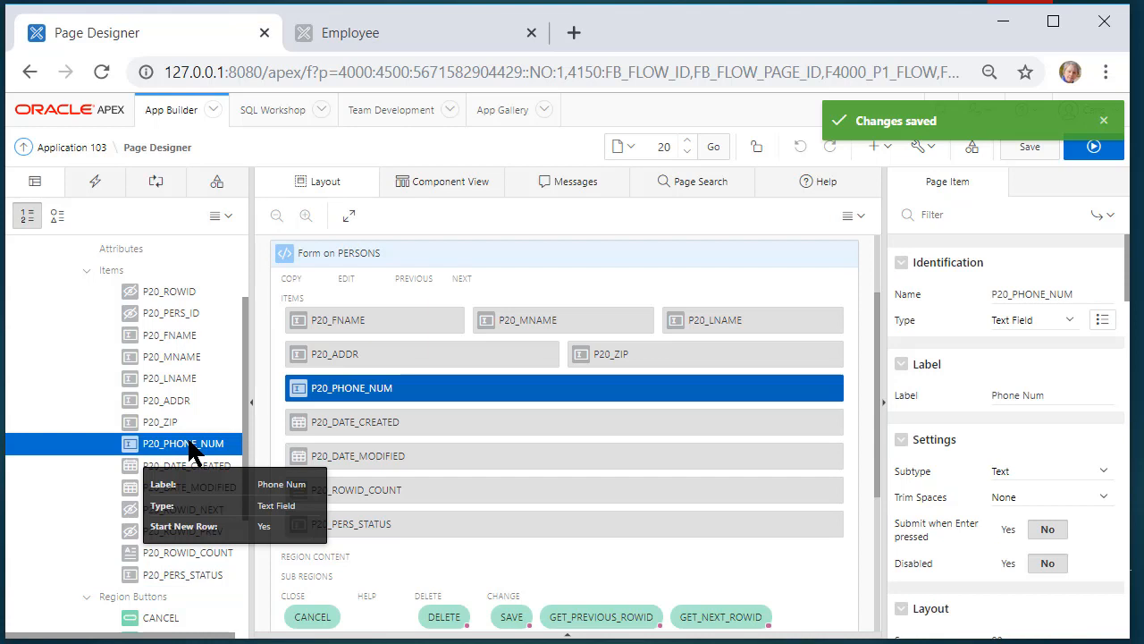
scroll(975, 483, "down", 5)
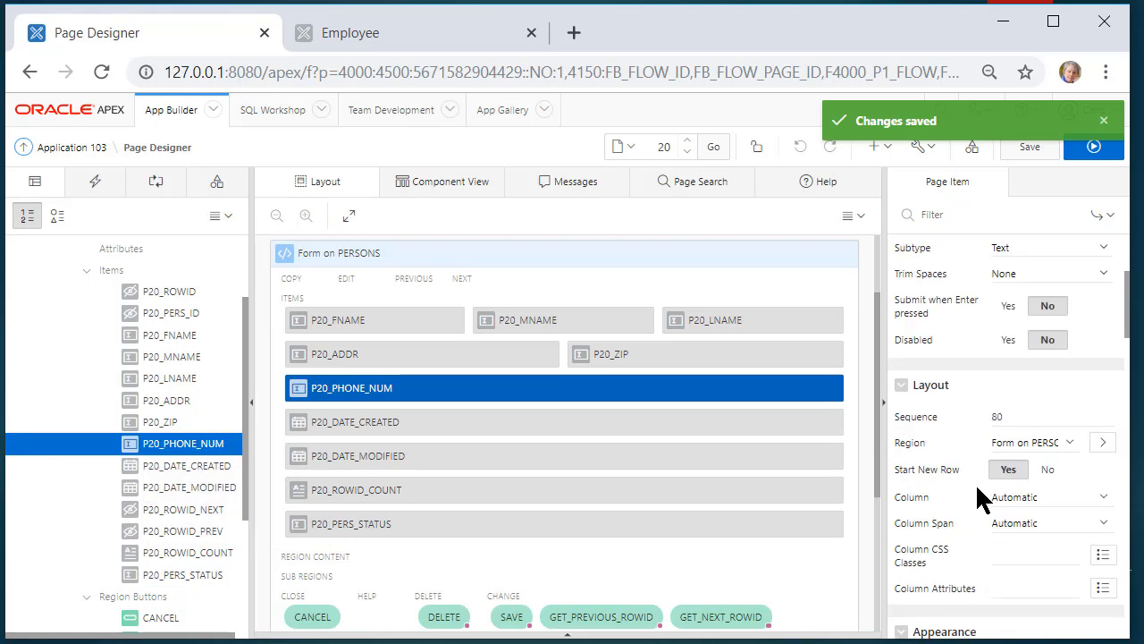
scroll(975, 492, "down", 1)
scroll(981, 492, "up", 4)
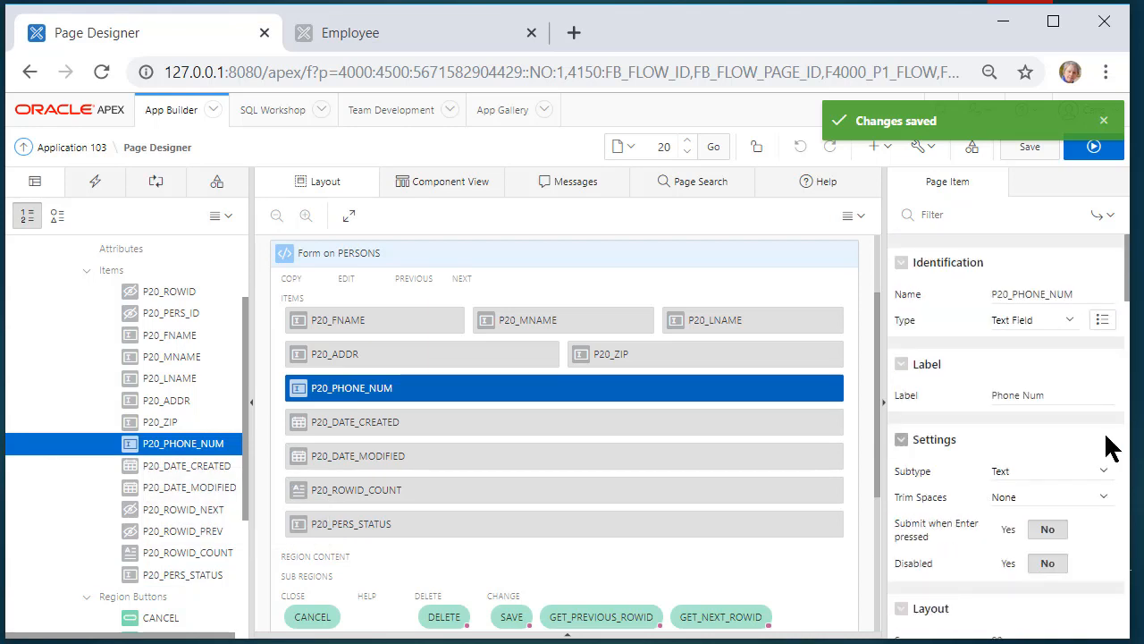
scroll(1073, 483, "down", 3)
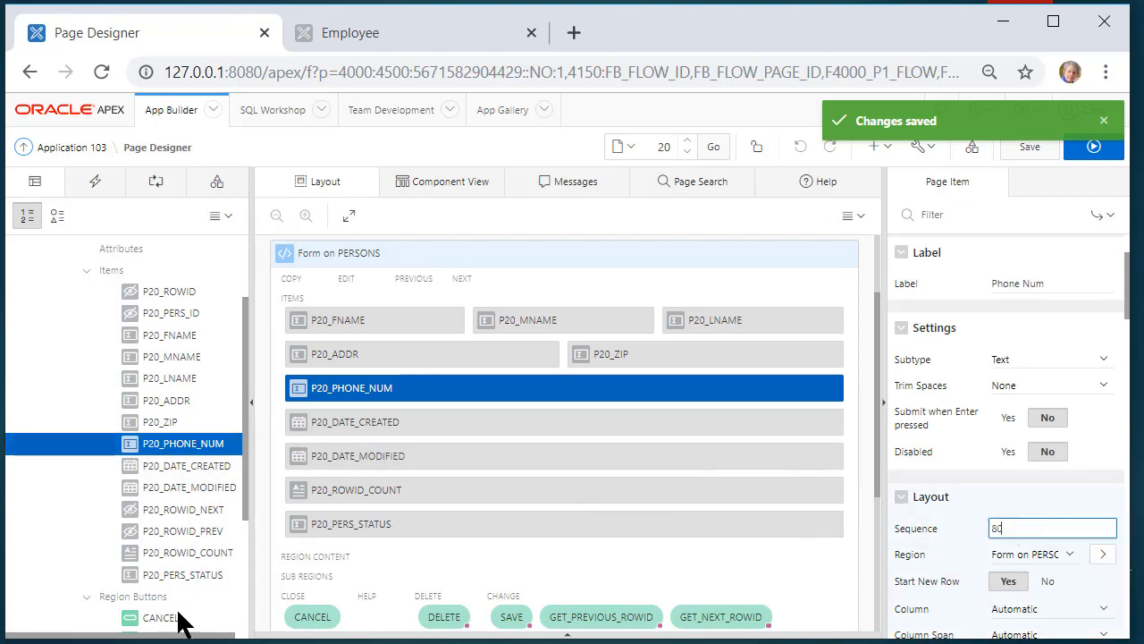
scroll(140, 488, "down", 3)
left_click(202, 465)
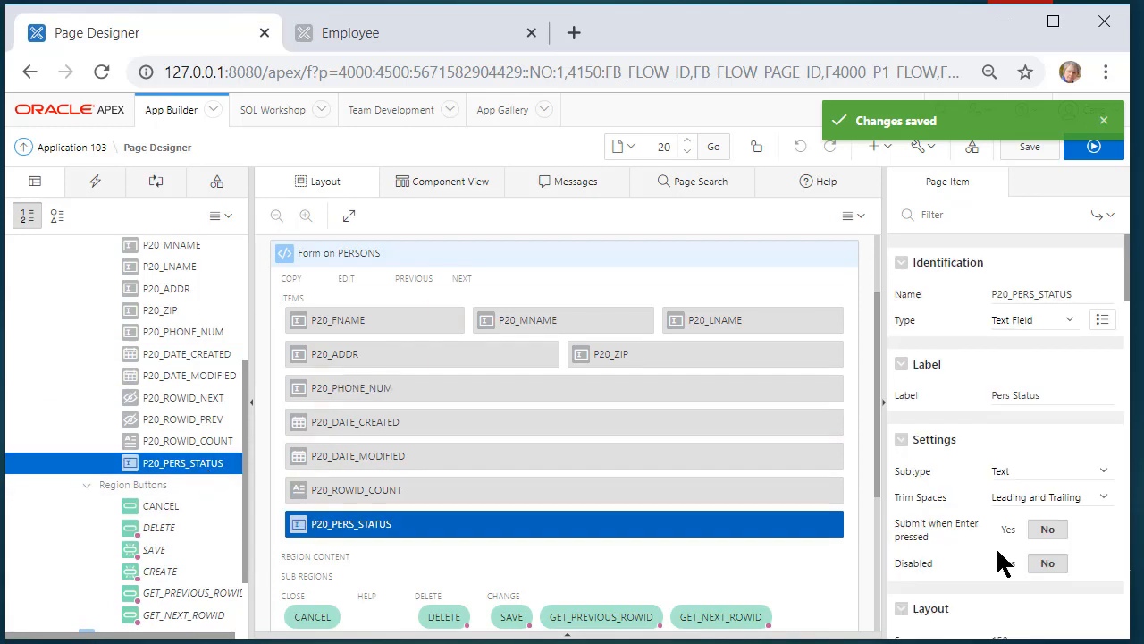
scroll(1046, 569, "down", 3)
double_click(1016, 528)
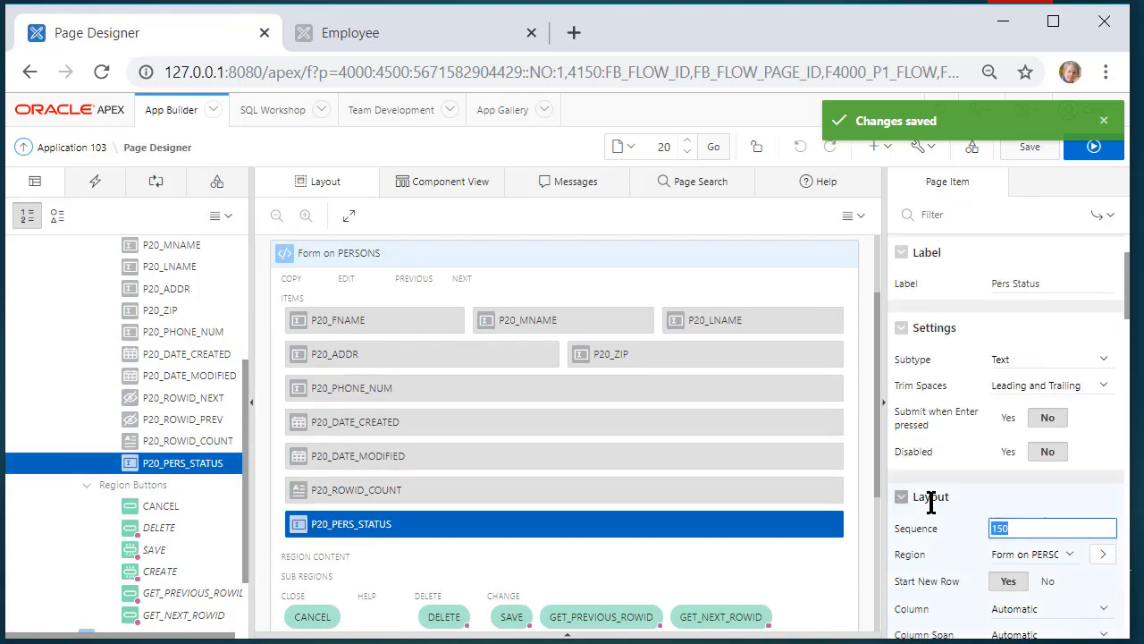
type("82")
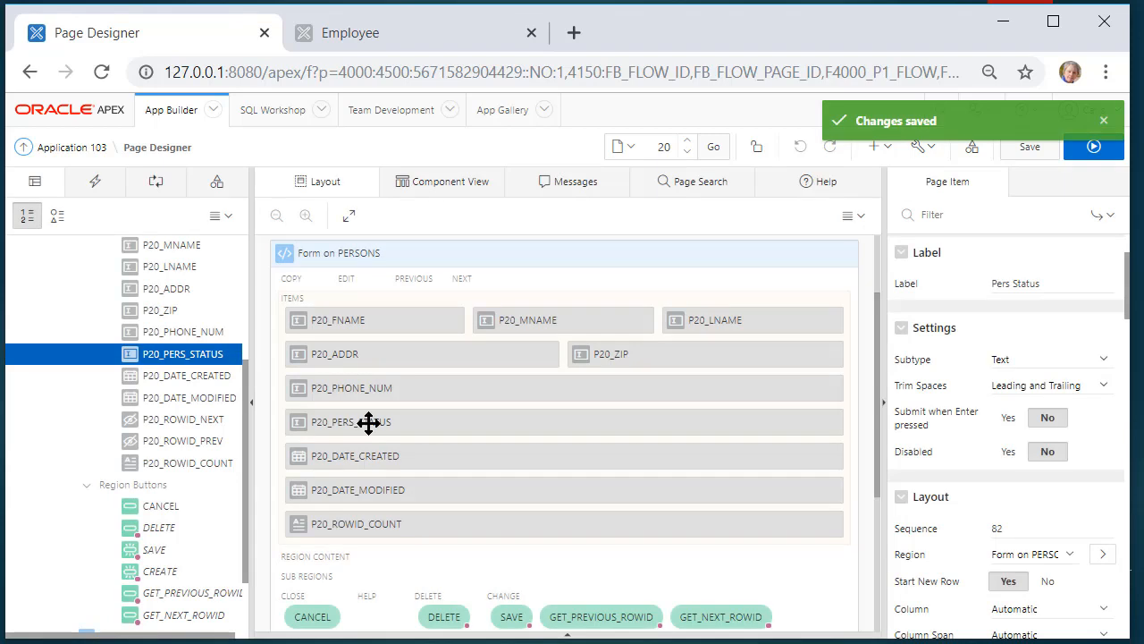
Set P20_PERS_STATUS Start New Row to No and save the page
left_click(370, 423)
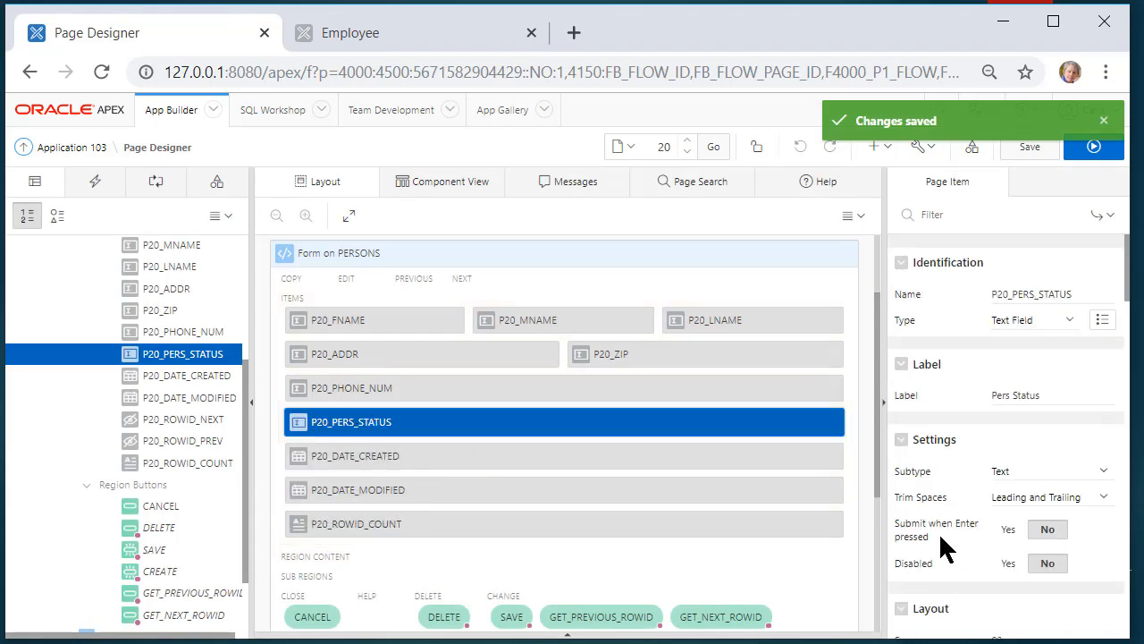
scroll(993, 510, "down", 3)
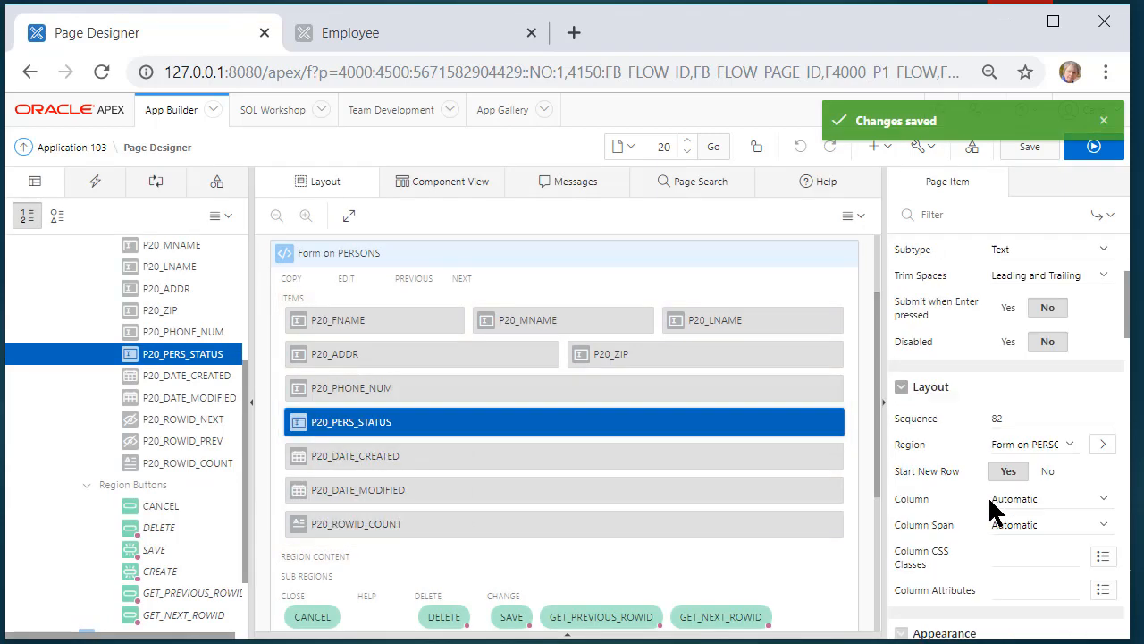
left_click(1047, 470)
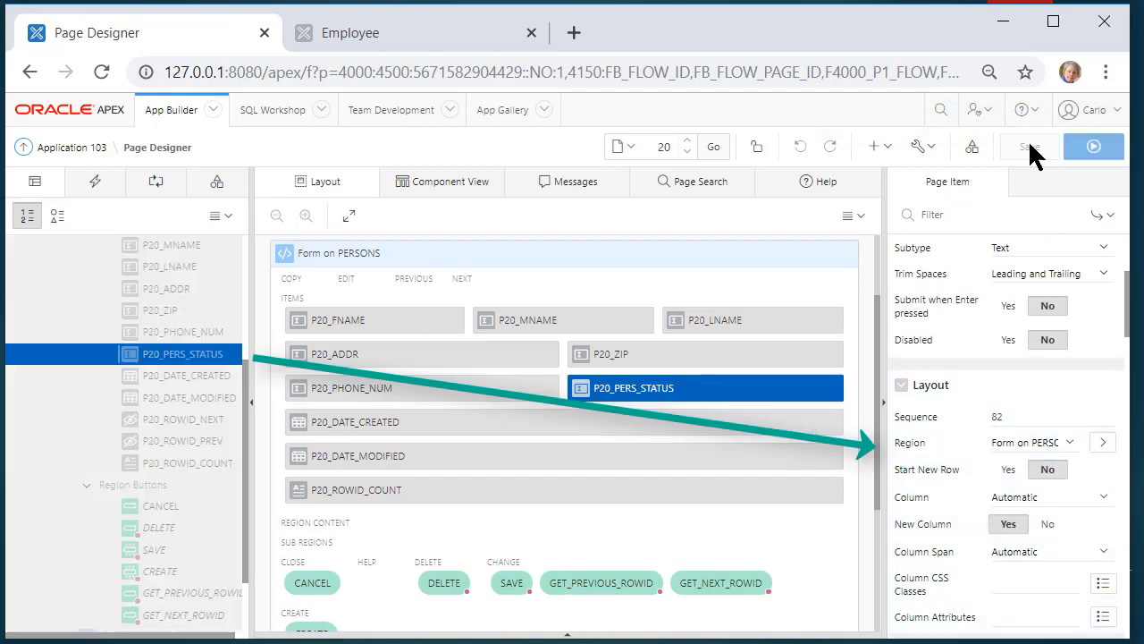
left_click(1030, 149)
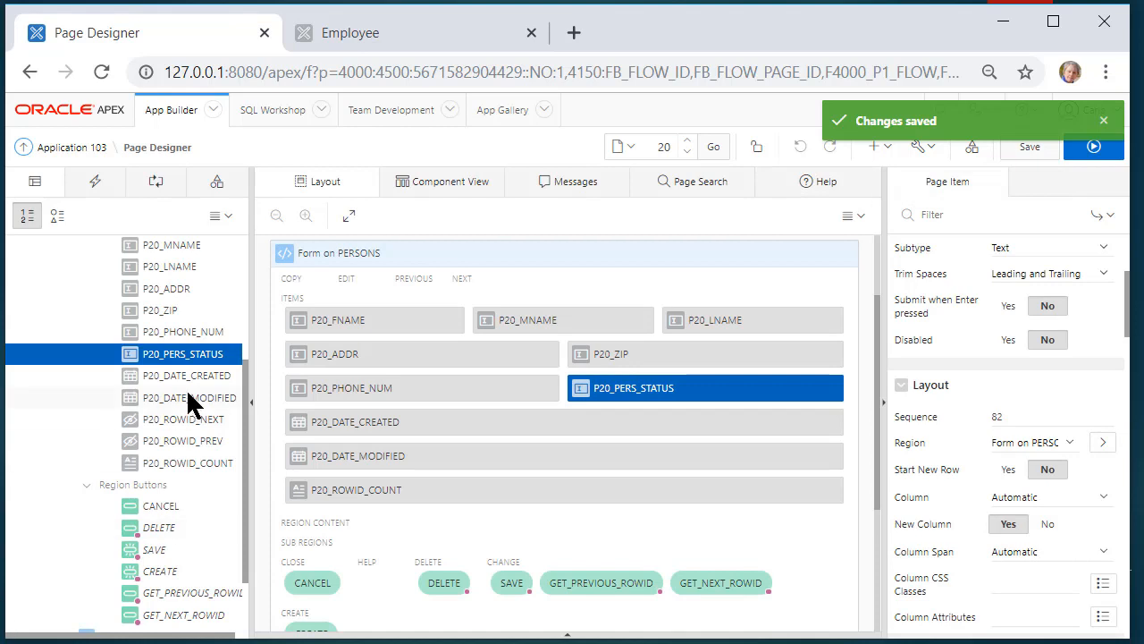
Set P20_DATE_CREATED and P20_DATE_MODIFIED to type Hidden, save, and run page 20
left_click(210, 376)
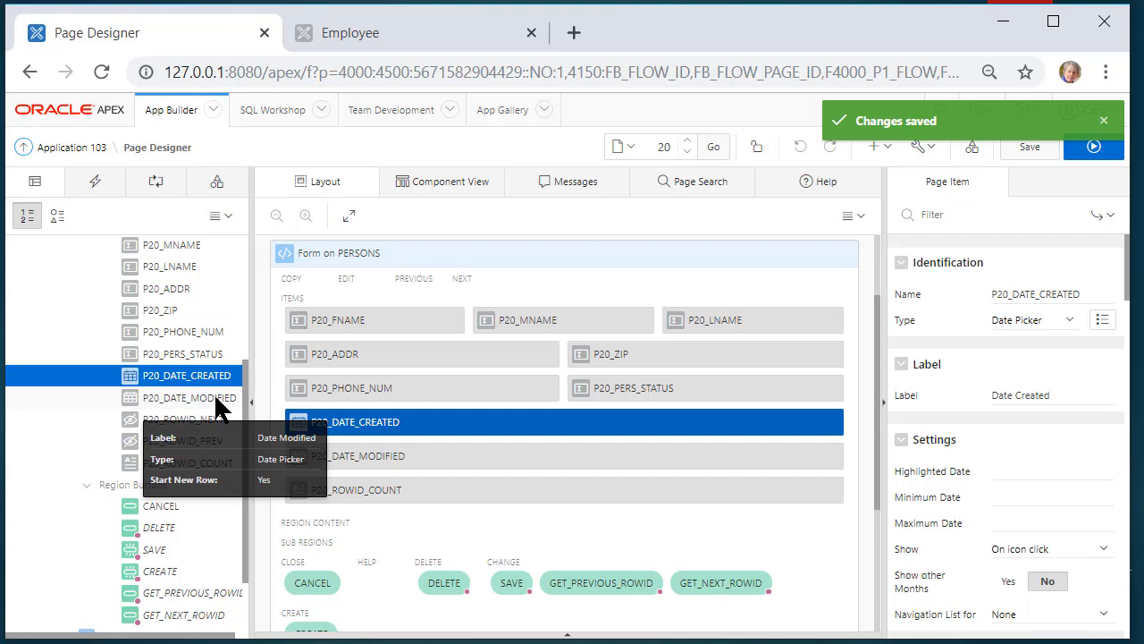
left_click(215, 399, "ctrl")
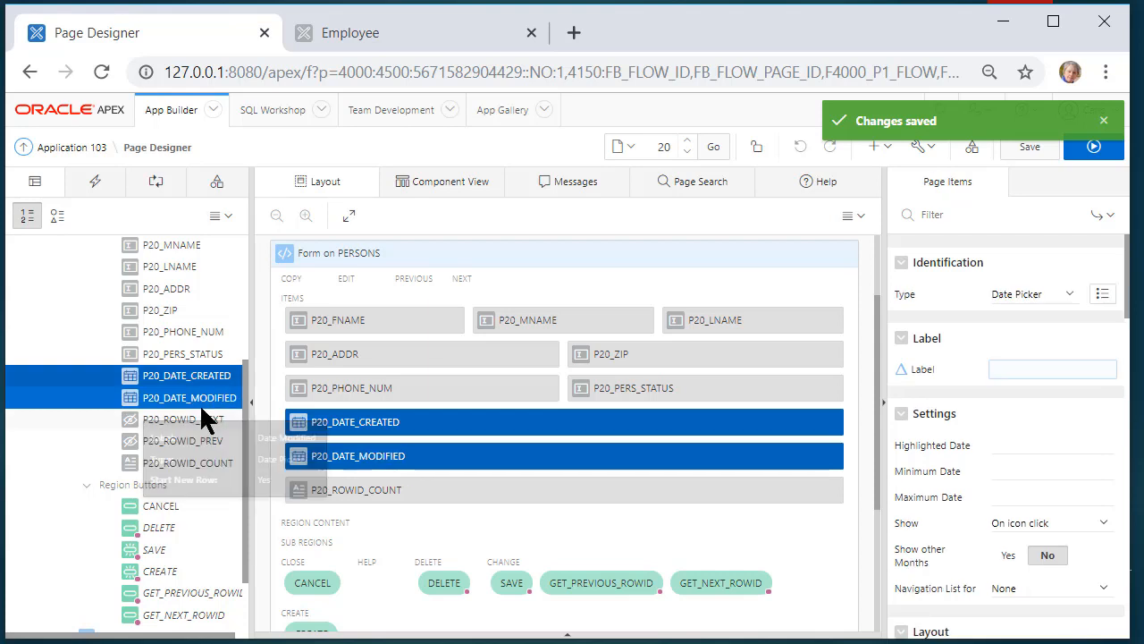
left_click(1063, 295)
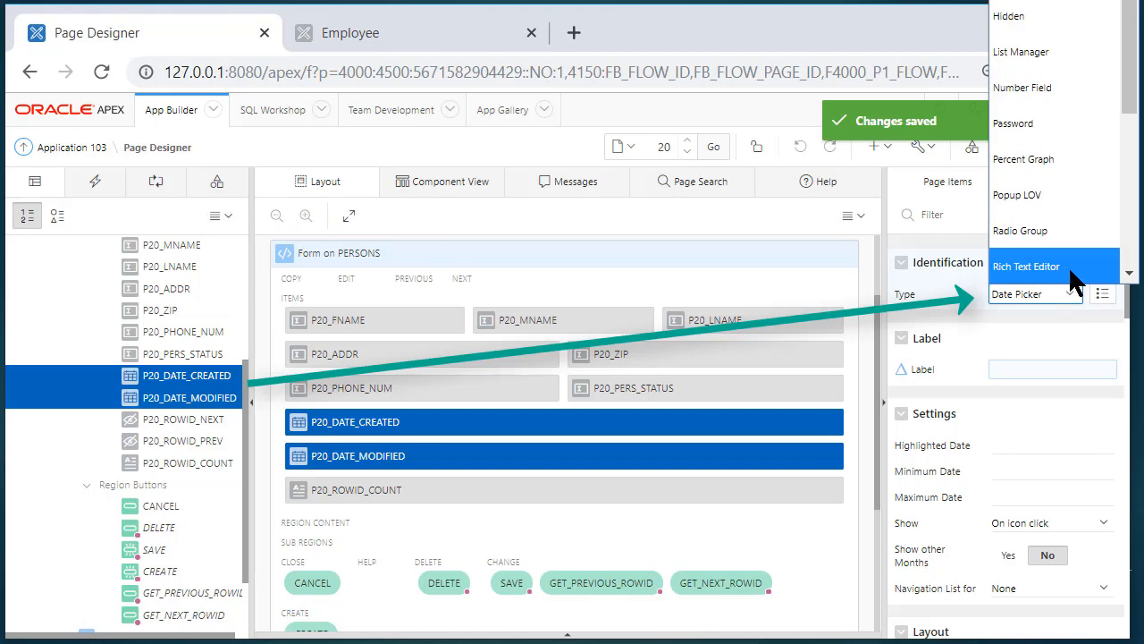
left_click(1028, 24)
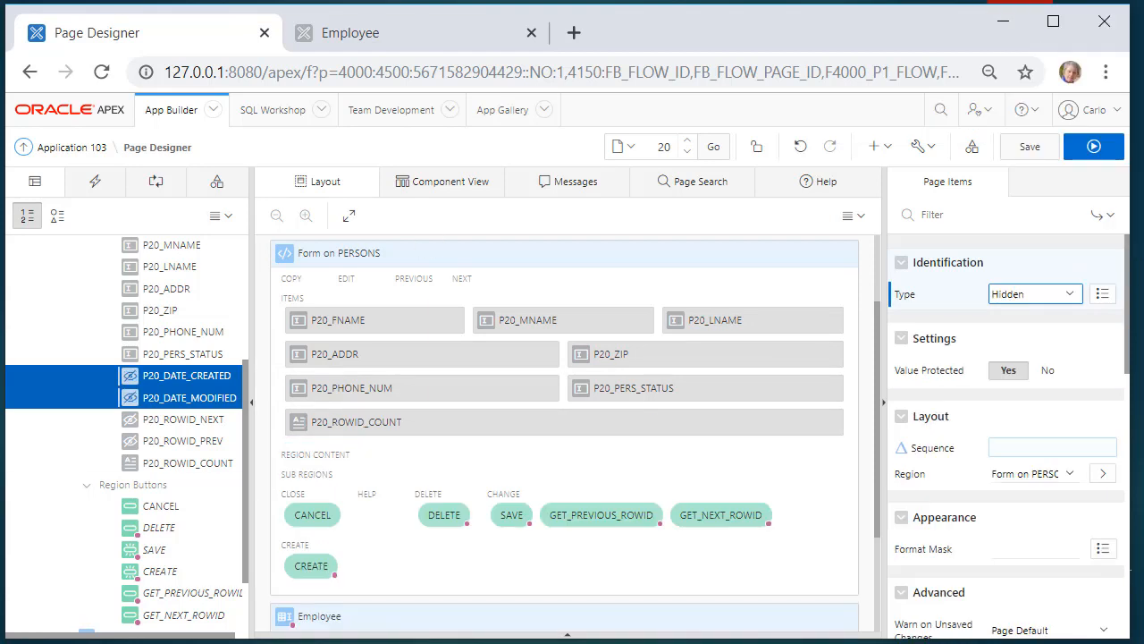
left_click(1030, 152)
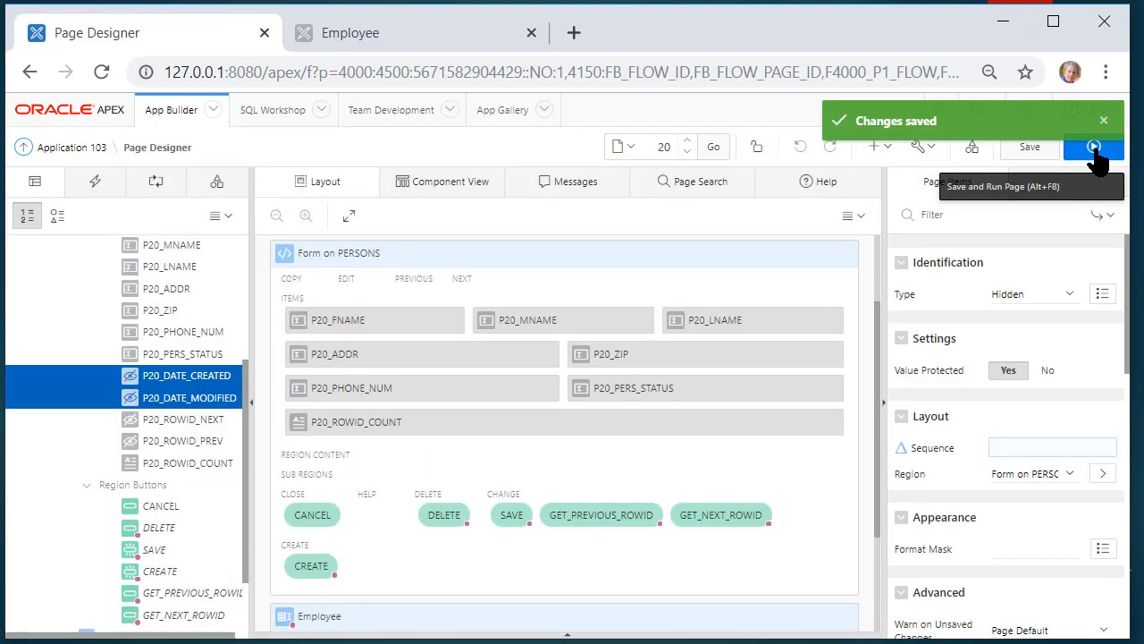
left_click(1094, 152)
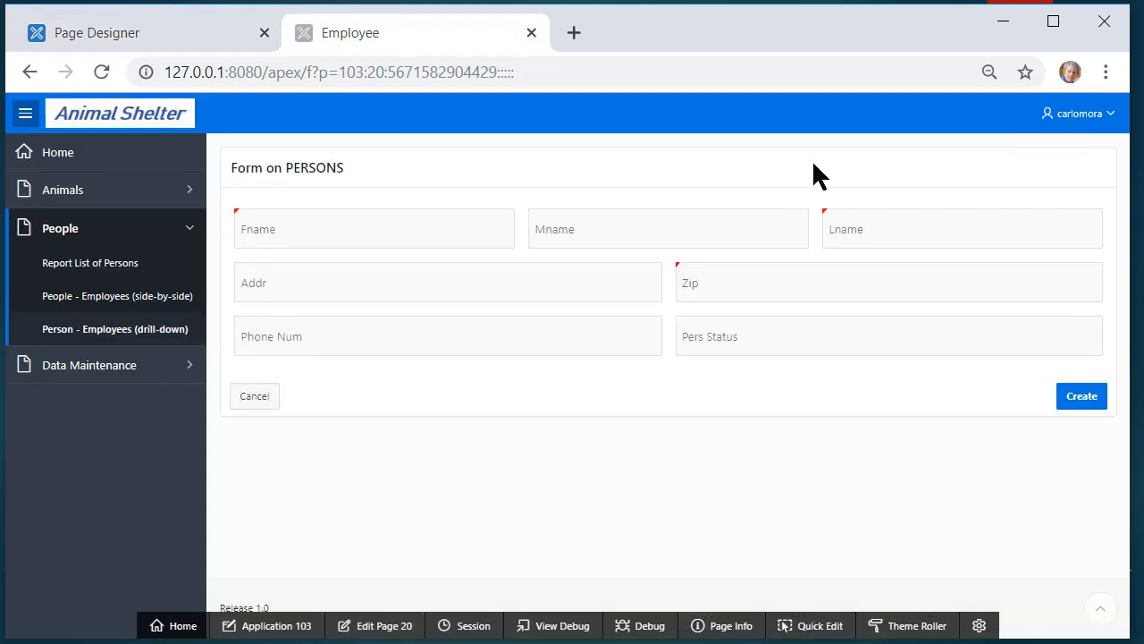
Open the second Sanchez person's employee form from the Person - Employees drill-down report
left_click(99, 331)
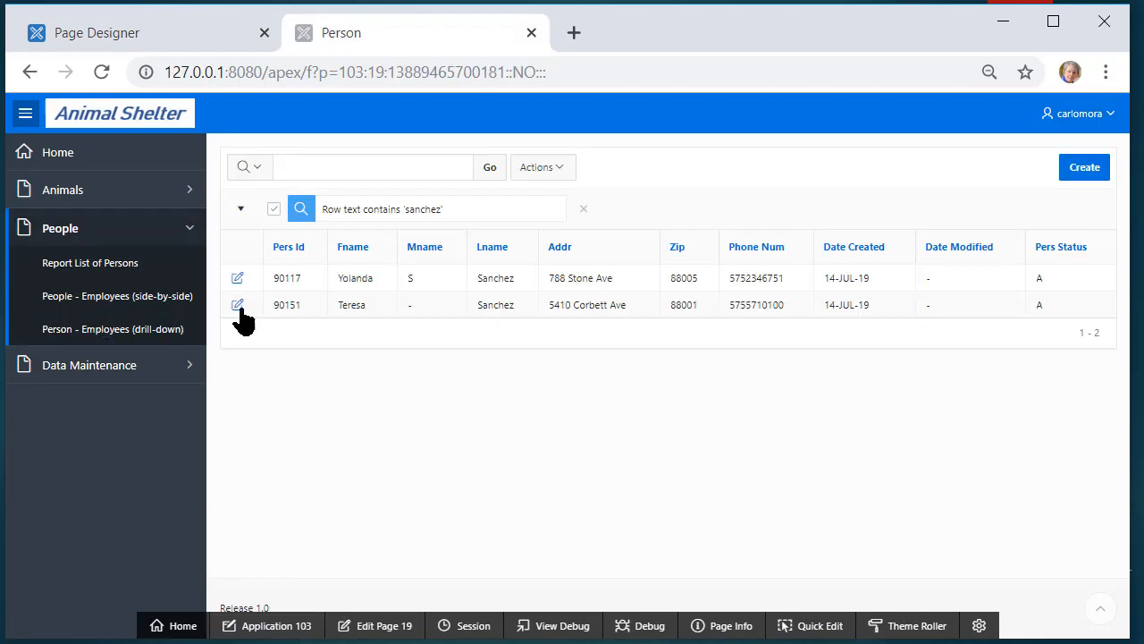
left_click(238, 305)
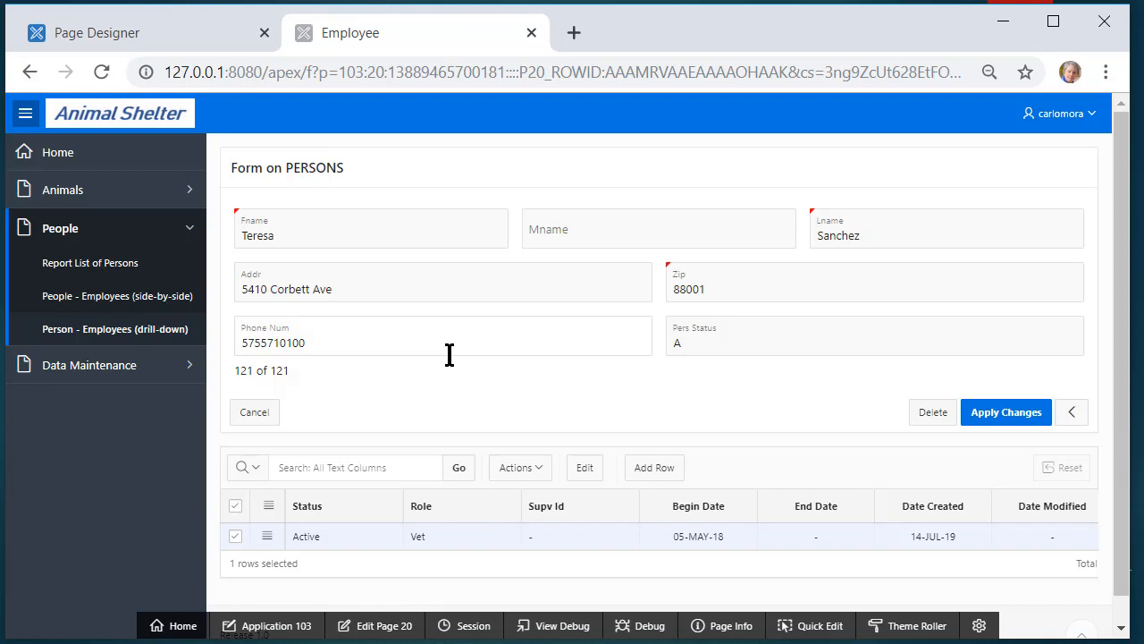
Inspect the employee role row's empty Supv Id in Single Row View edit mode, then return to Page Designer
scroll(345, 419, "down", 1)
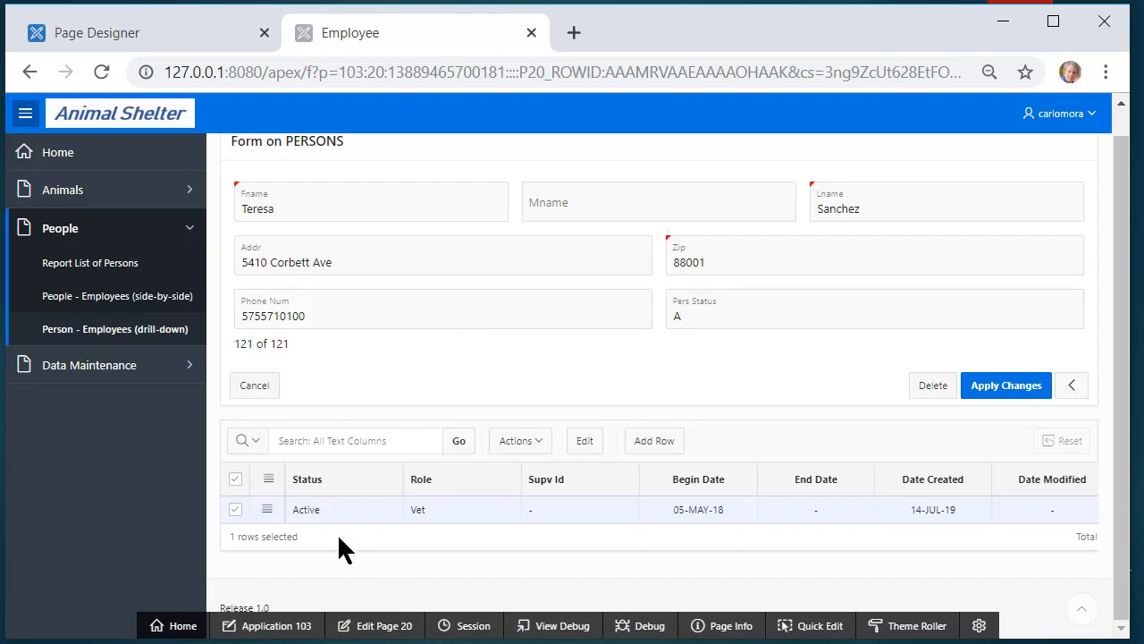
left_click(266, 510)
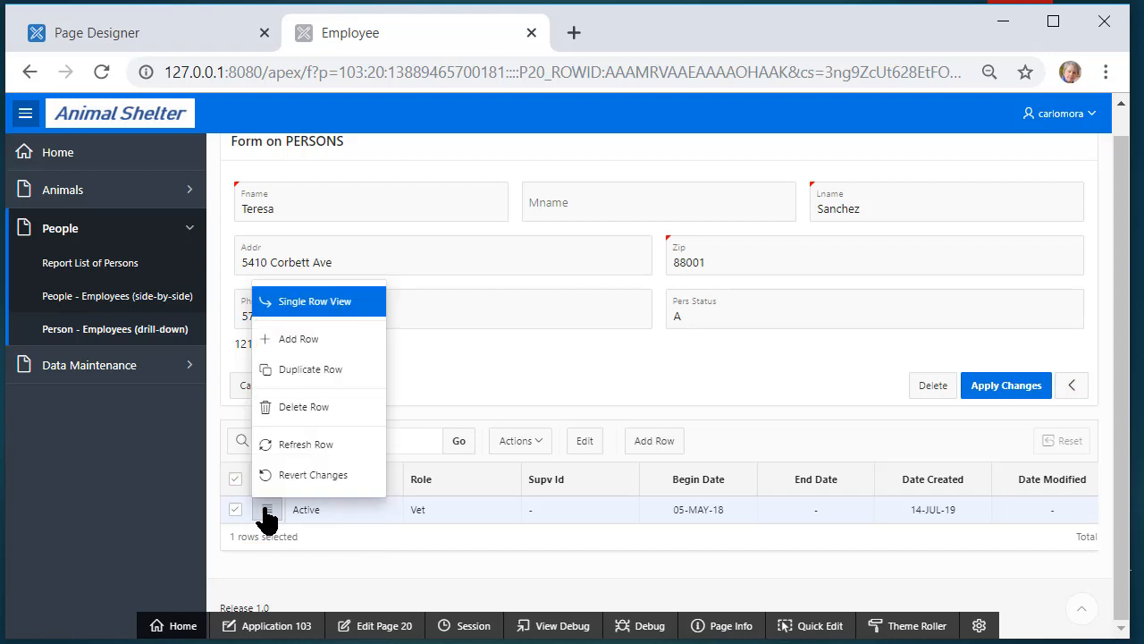
left_click(347, 304)
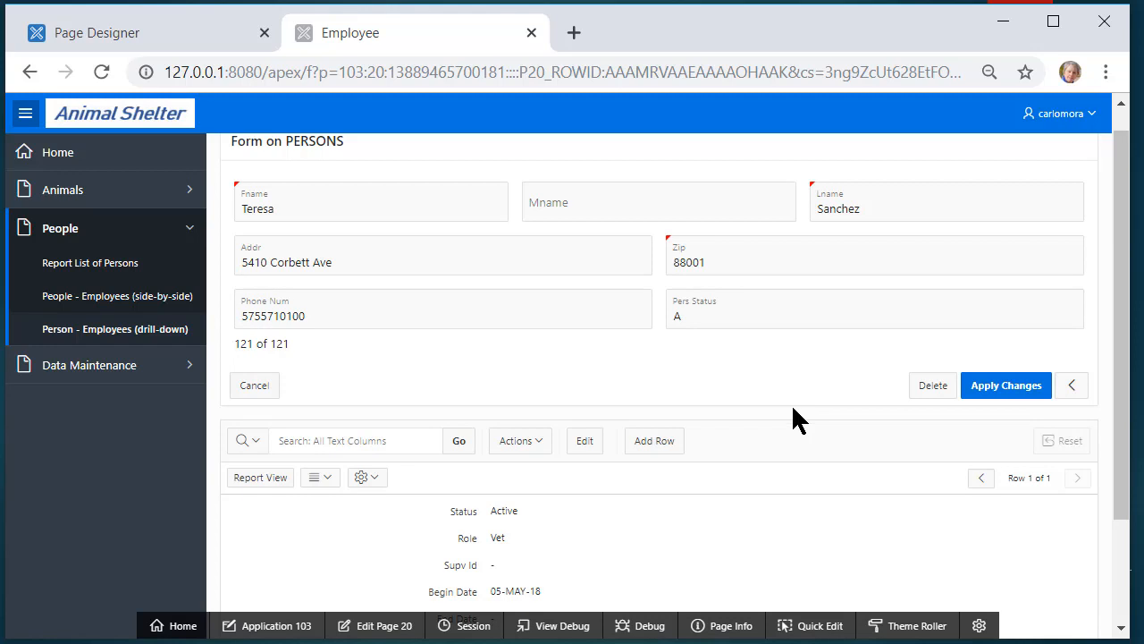
scroll(792, 403, "down", 2)
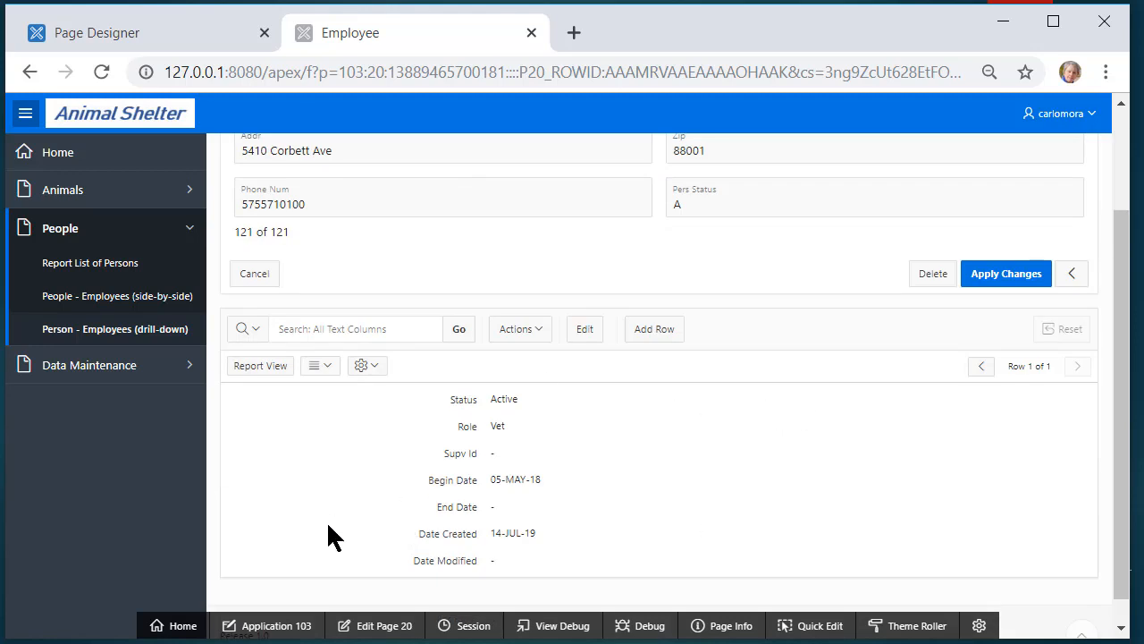
left_click(584, 338)
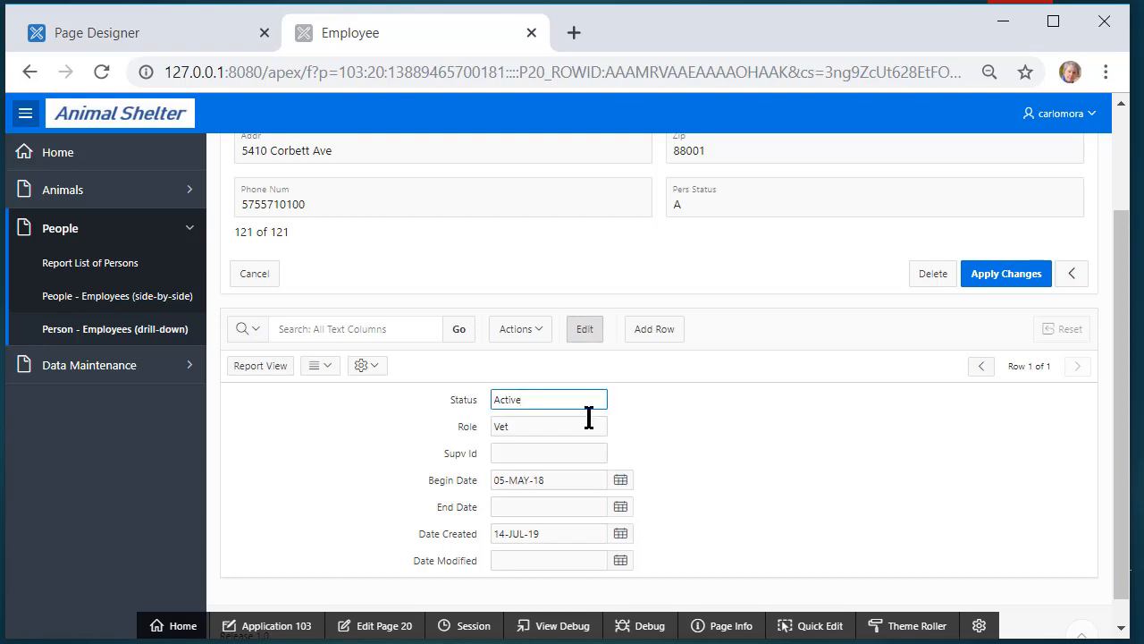
left_click(549, 449)
left_click(555, 427)
left_click(554, 401)
left_click(554, 429)
left_click(554, 458)
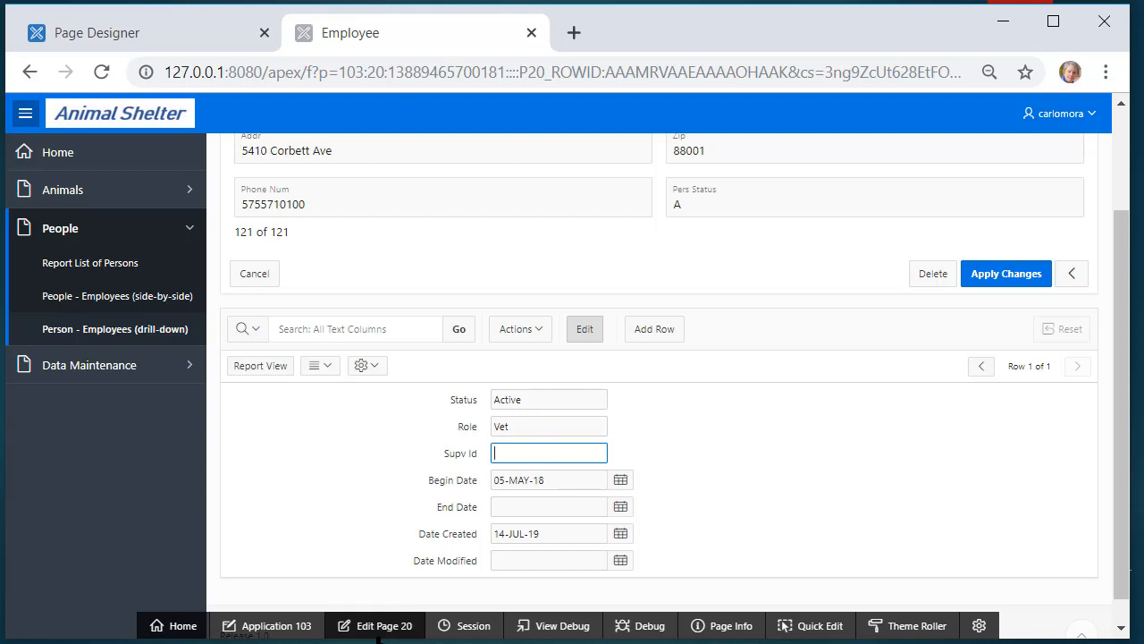
left_click(385, 626)
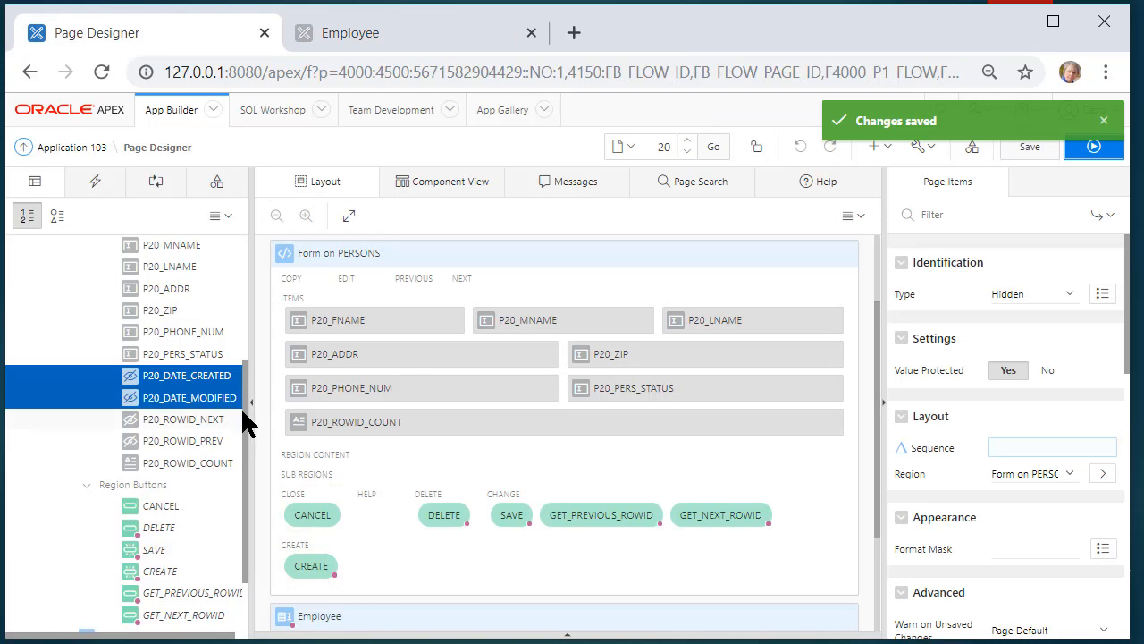
Set the Employee subform's DATE_CREATED and DATE_MODIFIED columns to type Hidden
scroll(241, 358, "up", 5)
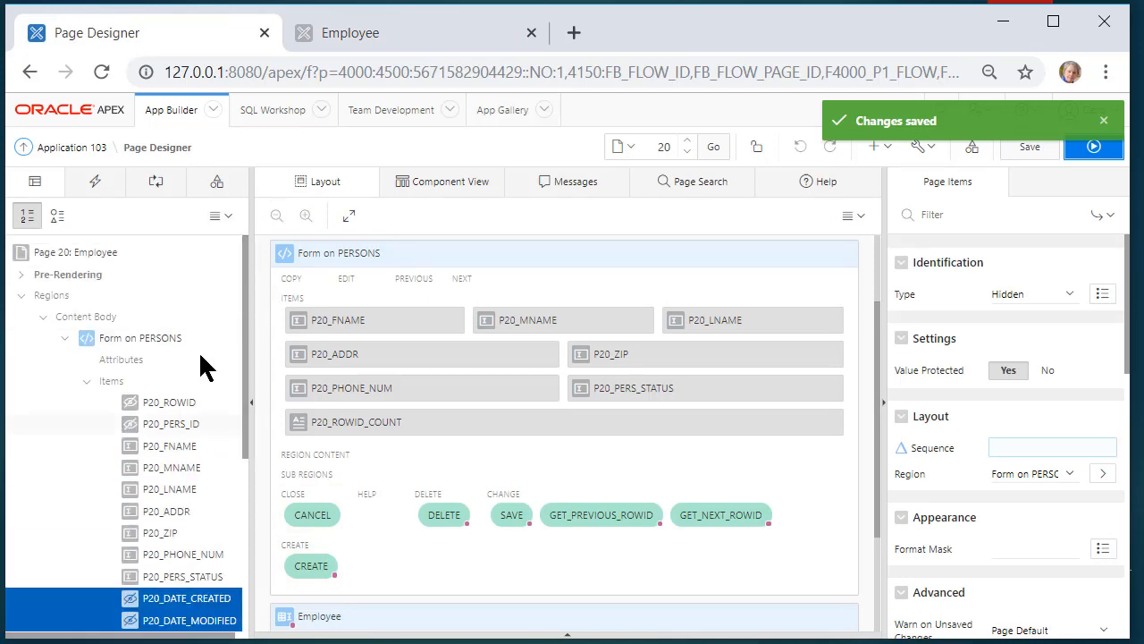
left_click(87, 382)
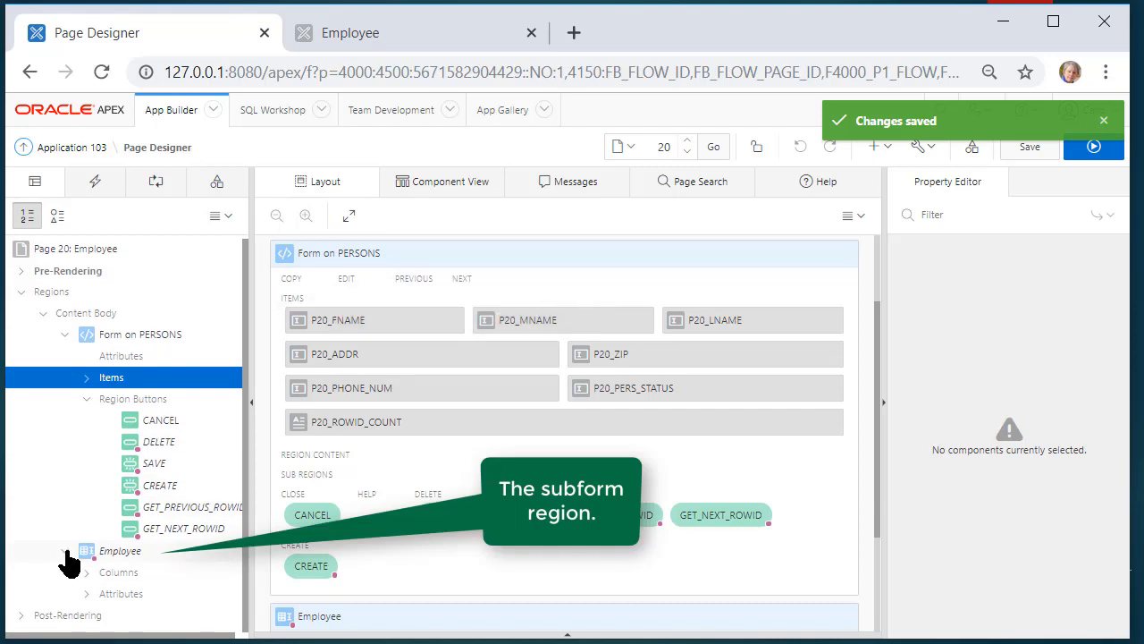
left_click(65, 338)
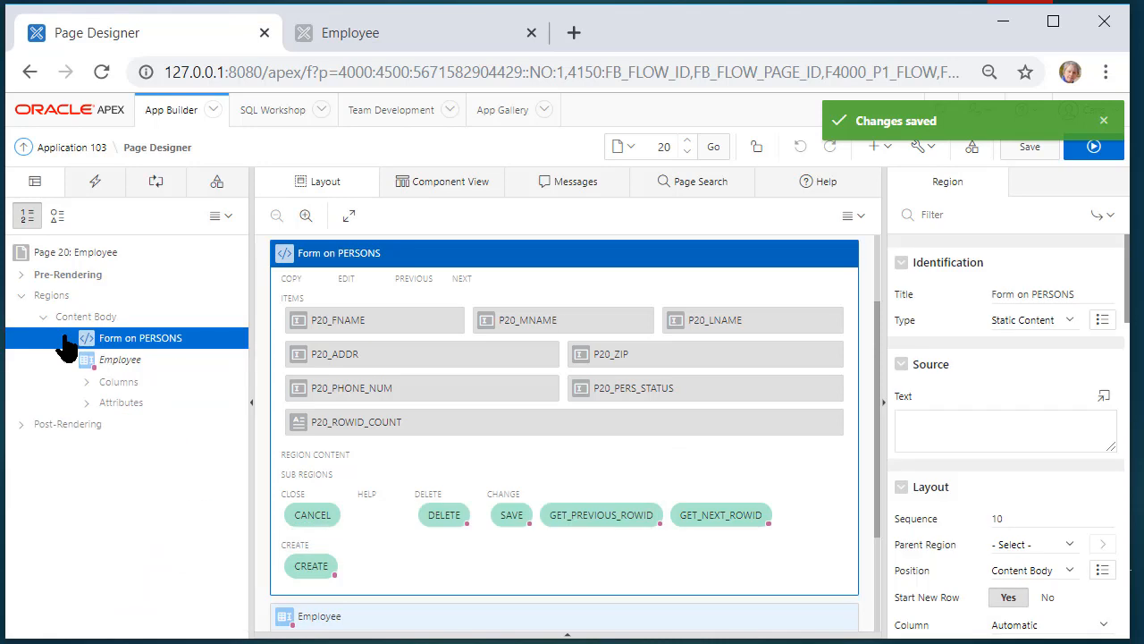
left_click(87, 382)
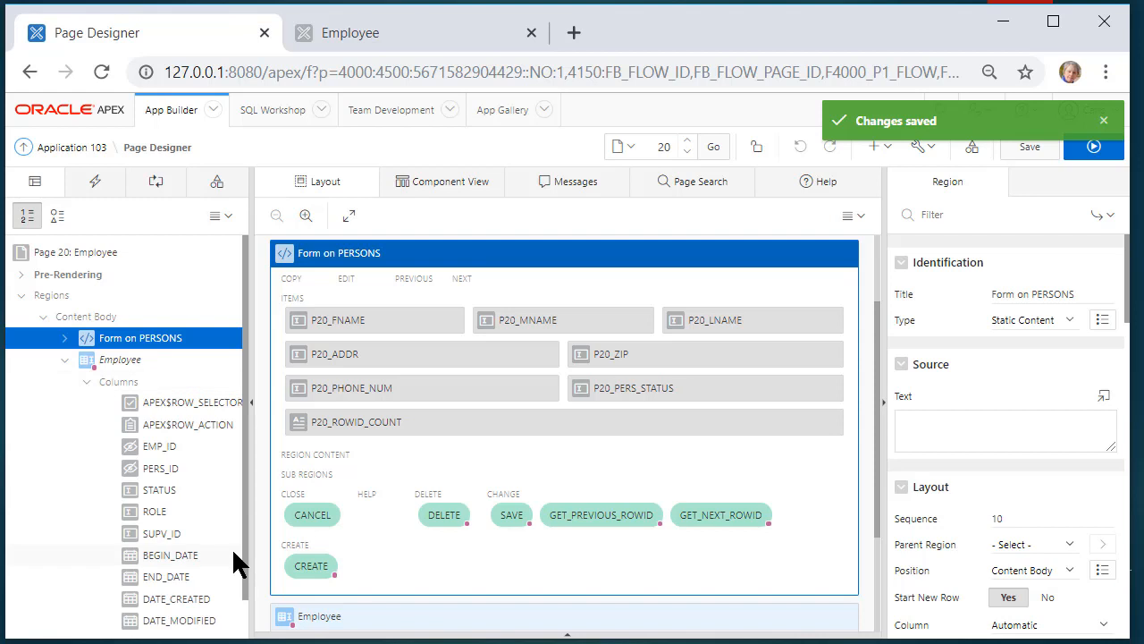
scroll(249, 621, "down", 1)
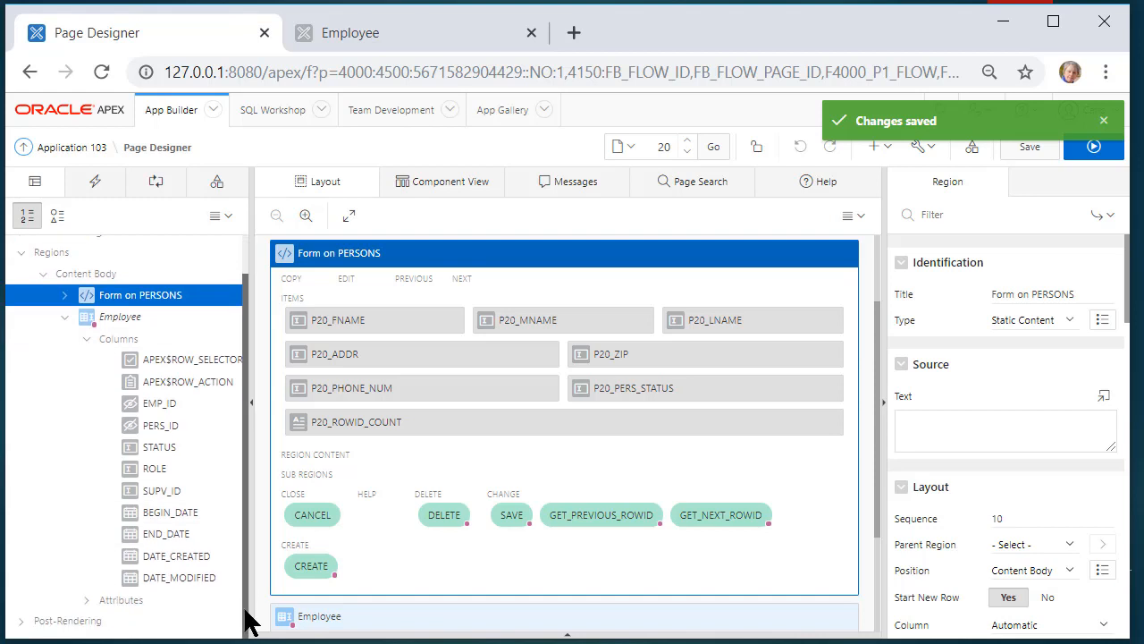
left_click(189, 556)
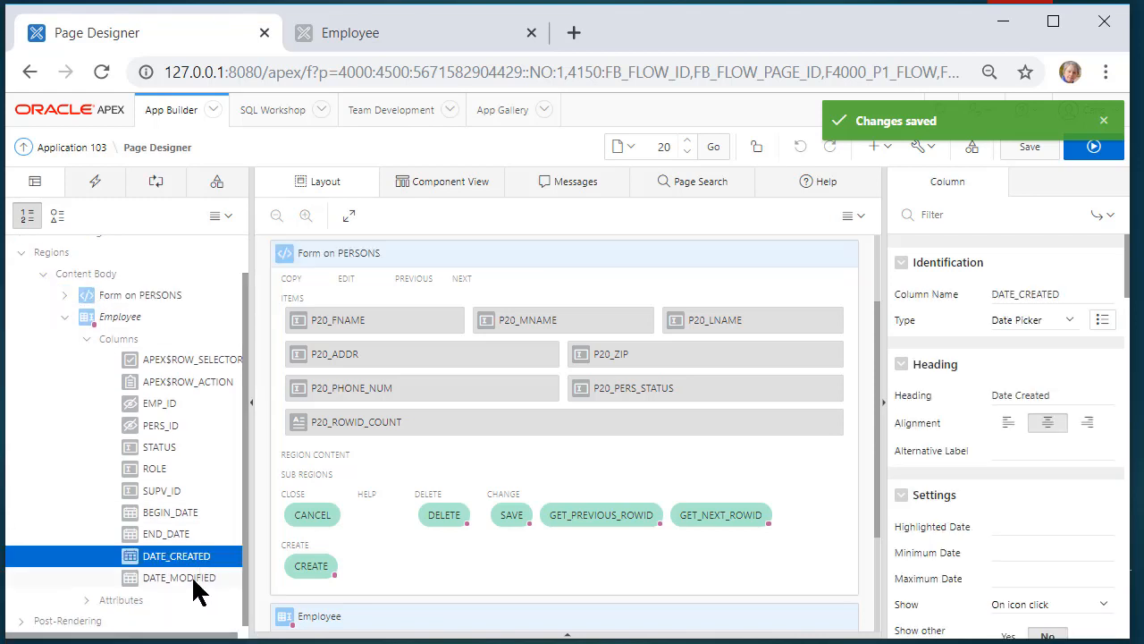
left_click(198, 577, "ctrl")
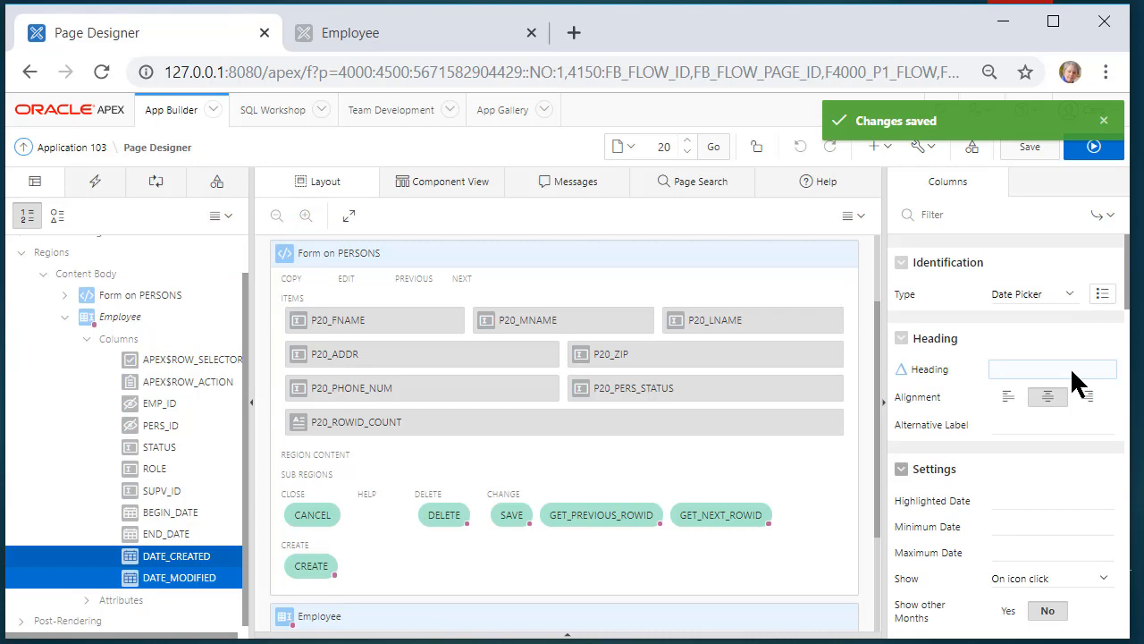
left_click(1071, 294)
scroll(1069, 242, "down", 1)
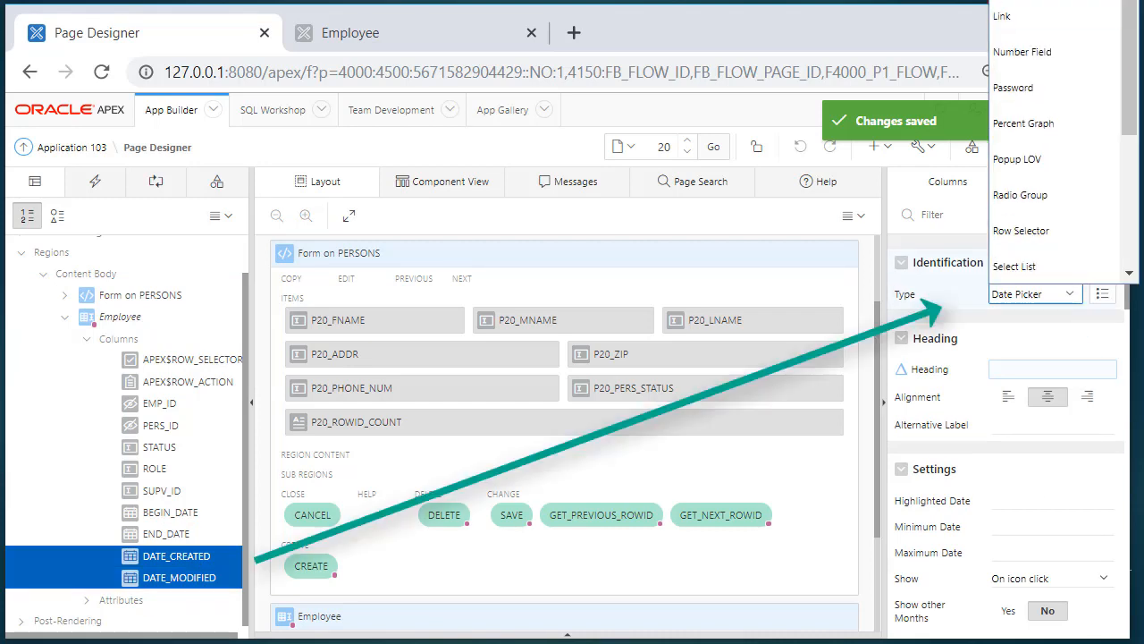
left_click(1010, 2)
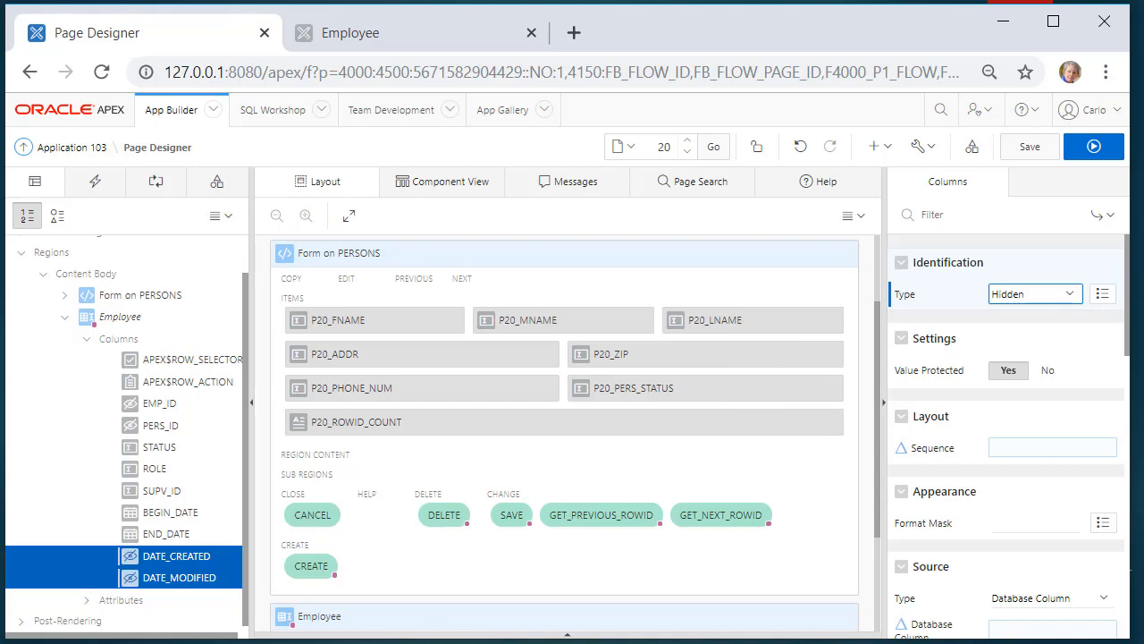
Set the Employee subform's EMP_ID and PERS_ID columns to Display Only, then select STATUS
left_click(159, 427)
left_click(163, 405)
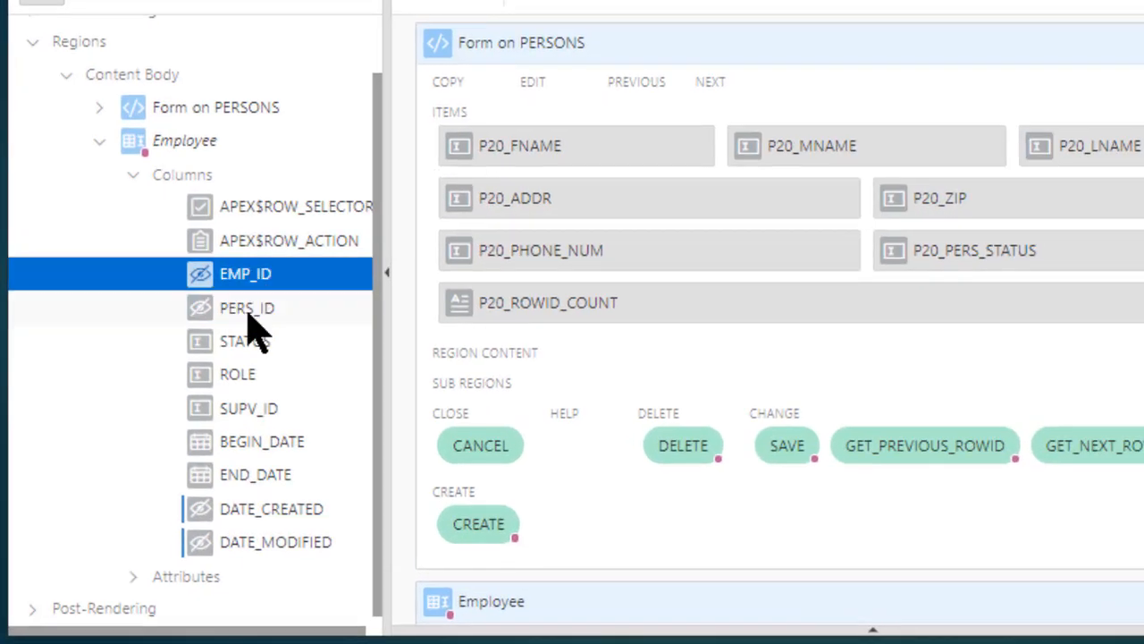
left_click(248, 315, "ctrl")
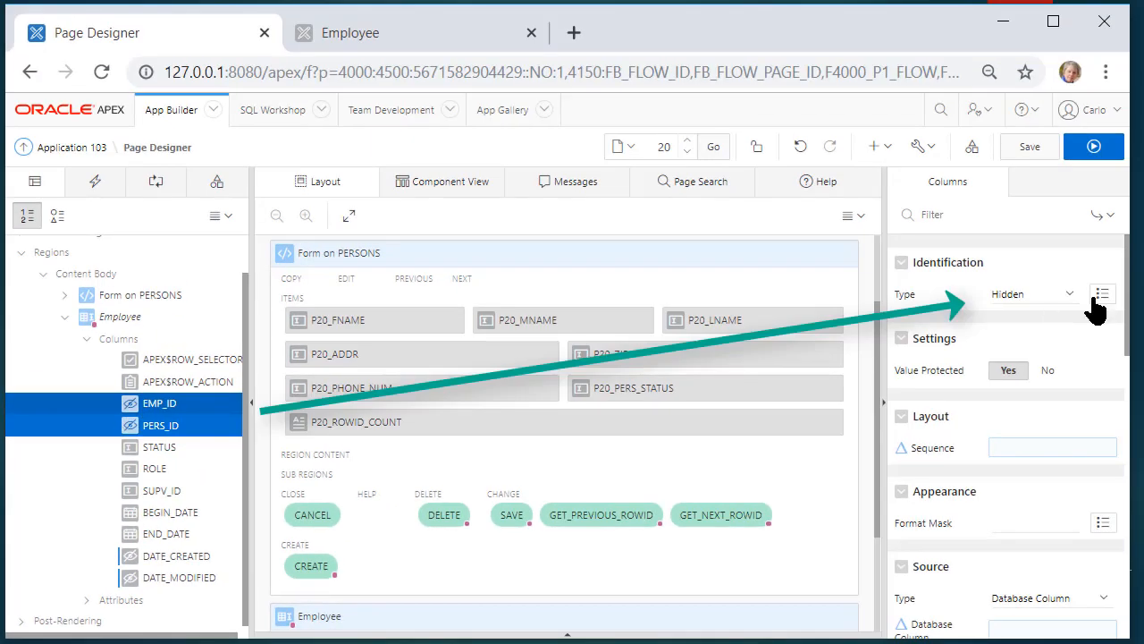
left_click(1070, 294)
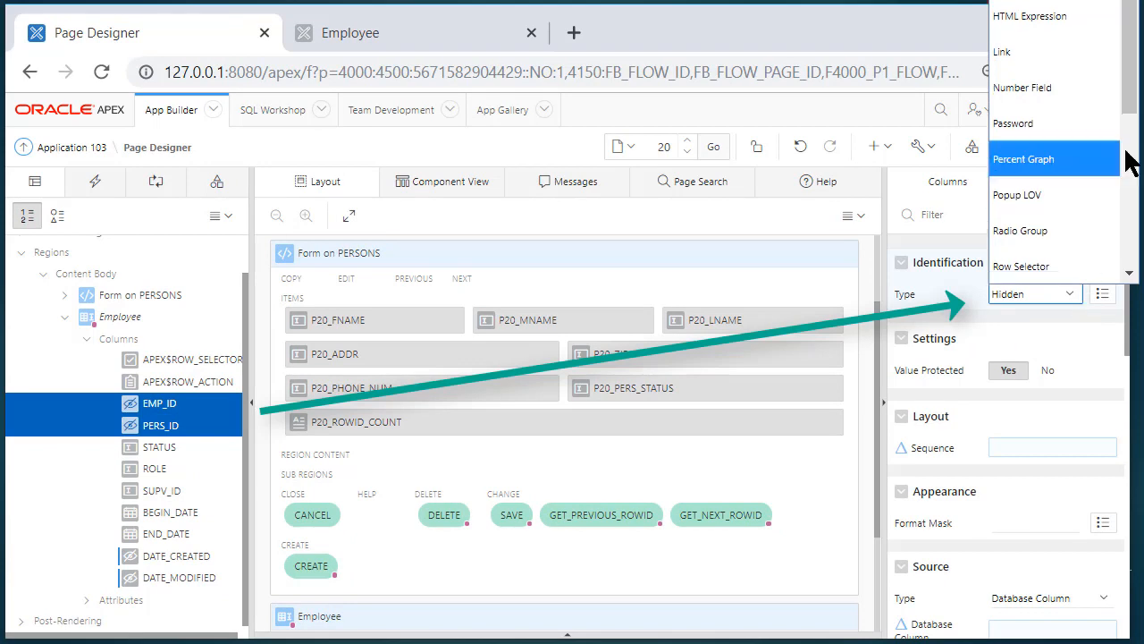
left_click_drag(1132, 105, 1133, 96)
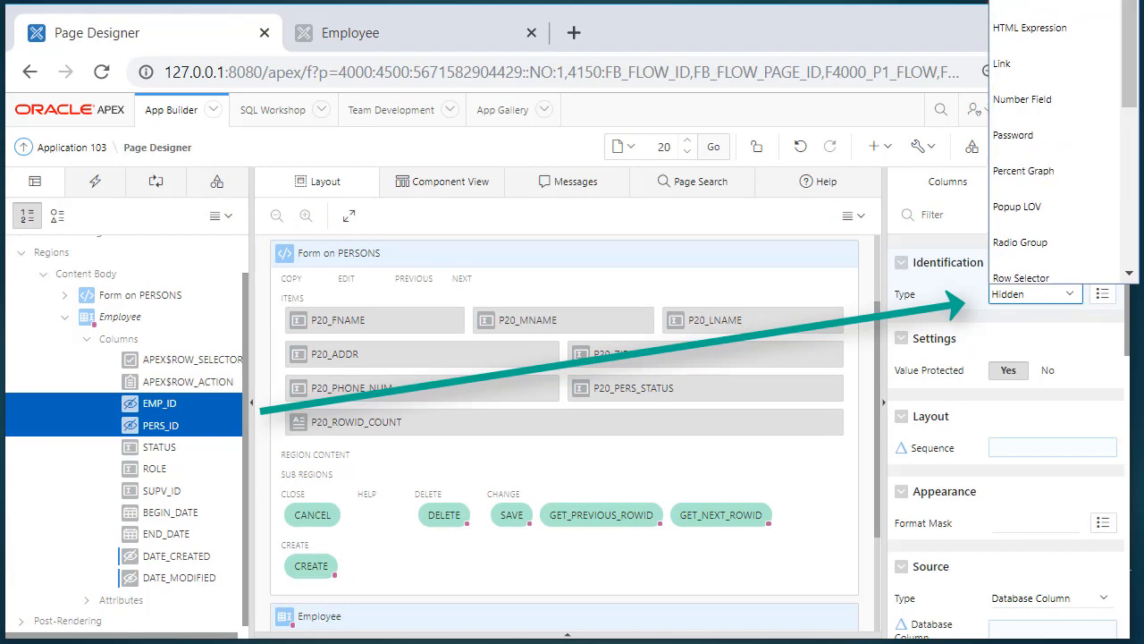
left_click(1024, 1)
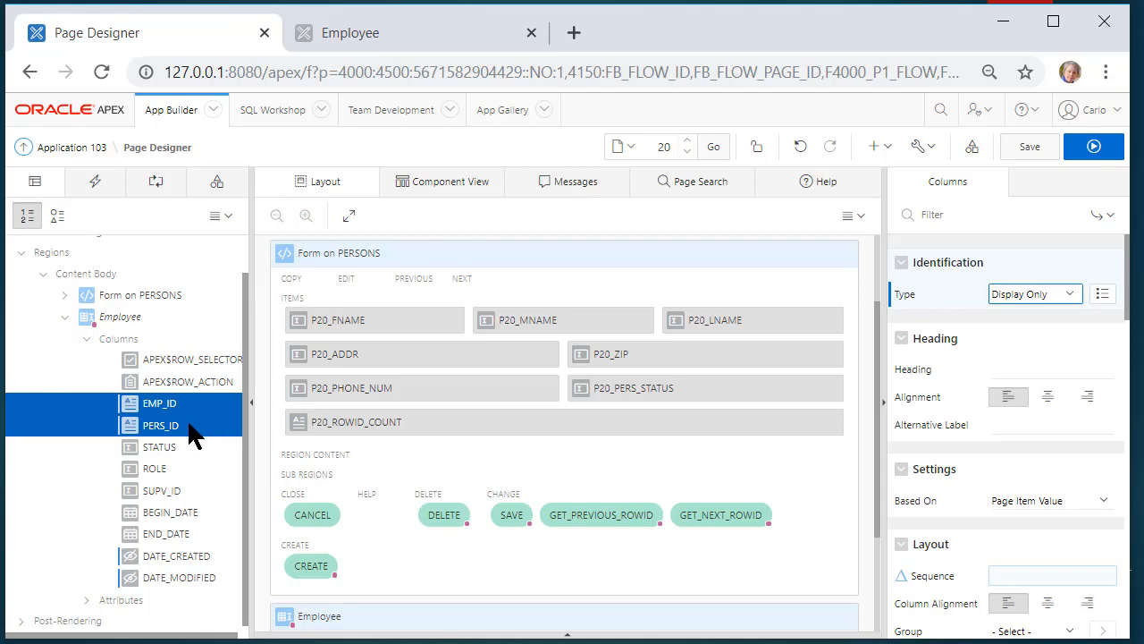
left_click(186, 449)
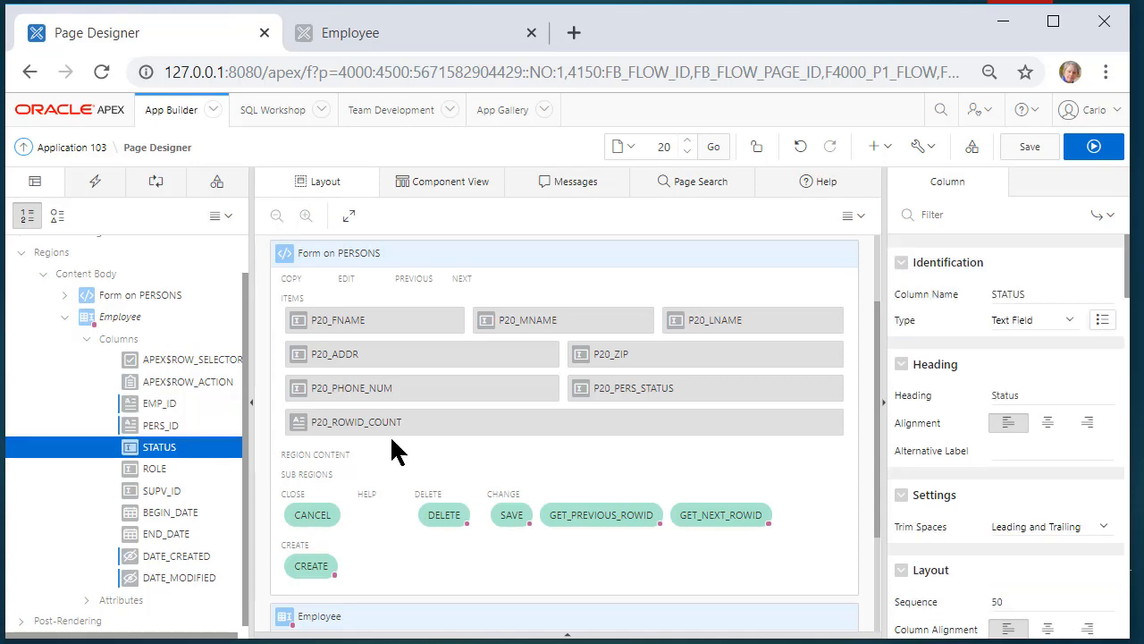
Make STATUS a Select List using the shared EMP_STATUS list of values
left_click(1067, 317)
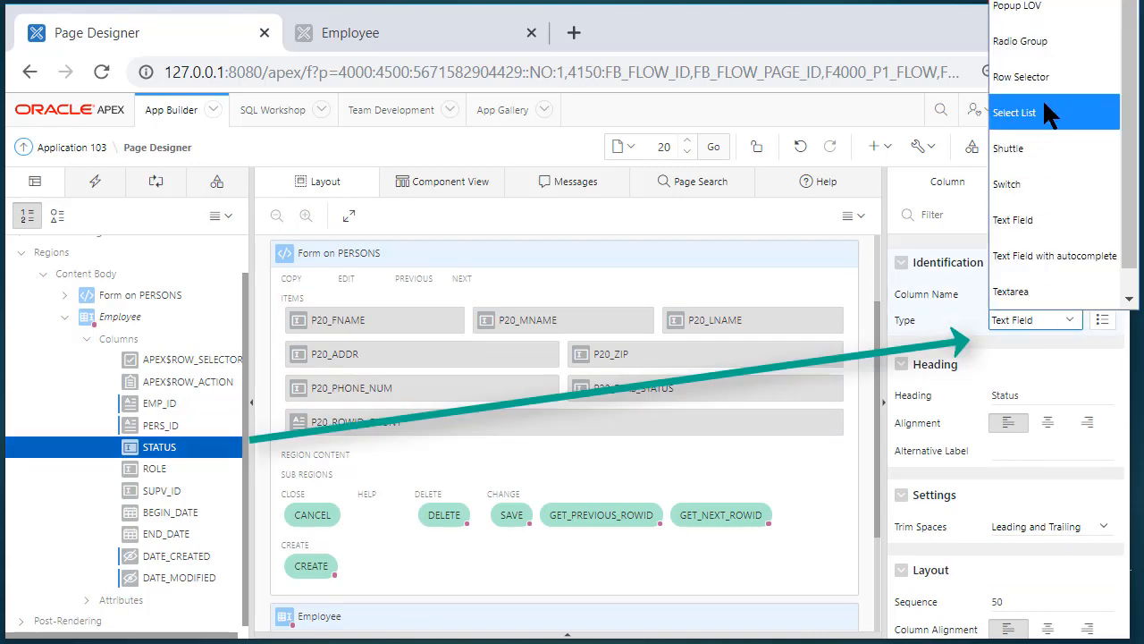
left_click(1037, 109)
mouse_move(1126, 293)
left_mouse_down()
mouse_move(1122, 516)
mouse_move(1124, 357)
left_mouse_up()
left_click(1103, 340)
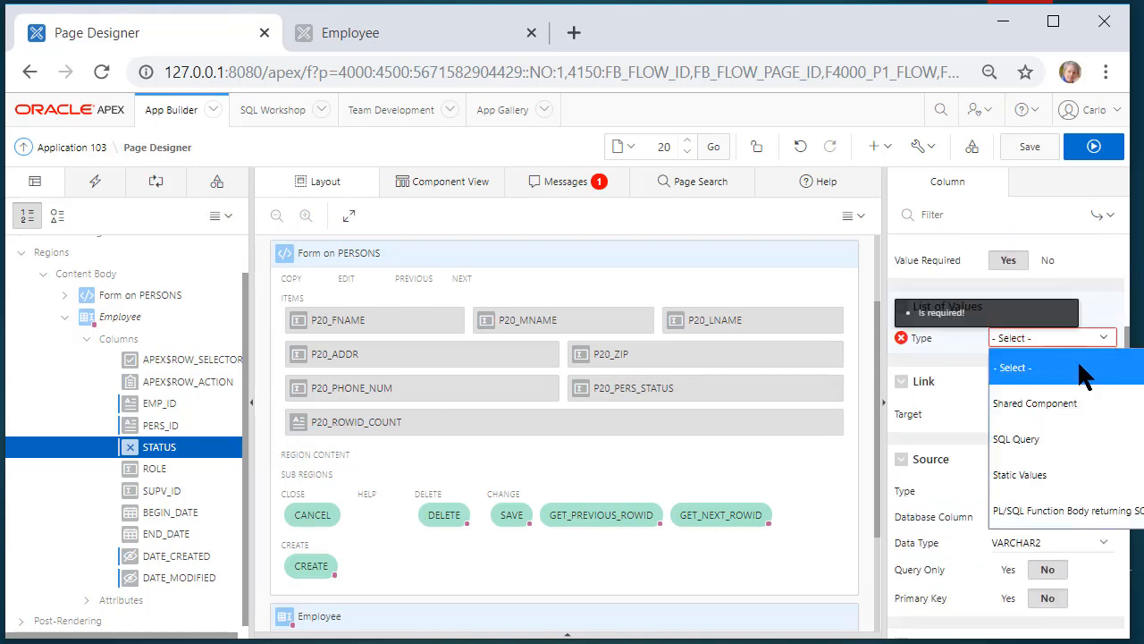
left_click(1048, 402)
left_click(1069, 363)
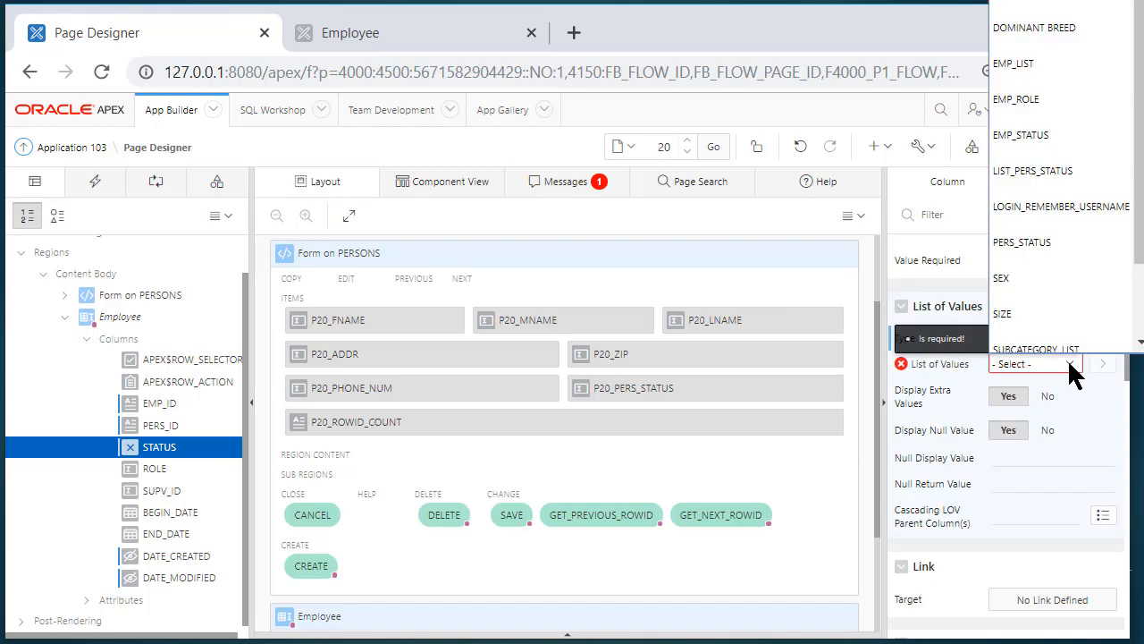
scroll(1055, 299, "down", 1)
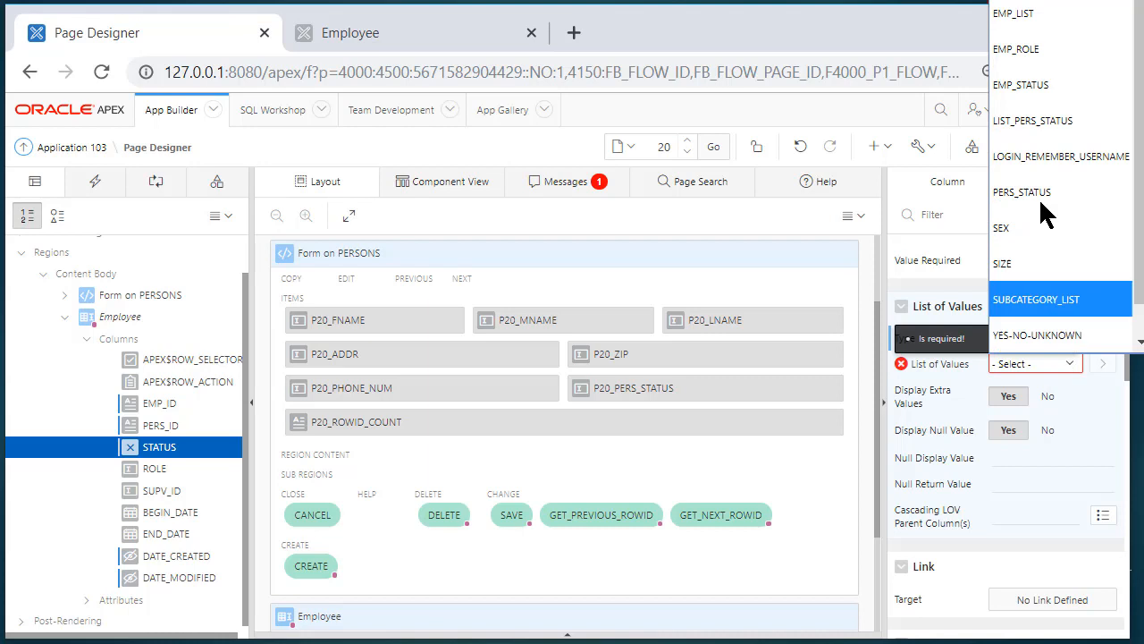
left_click(1043, 86)
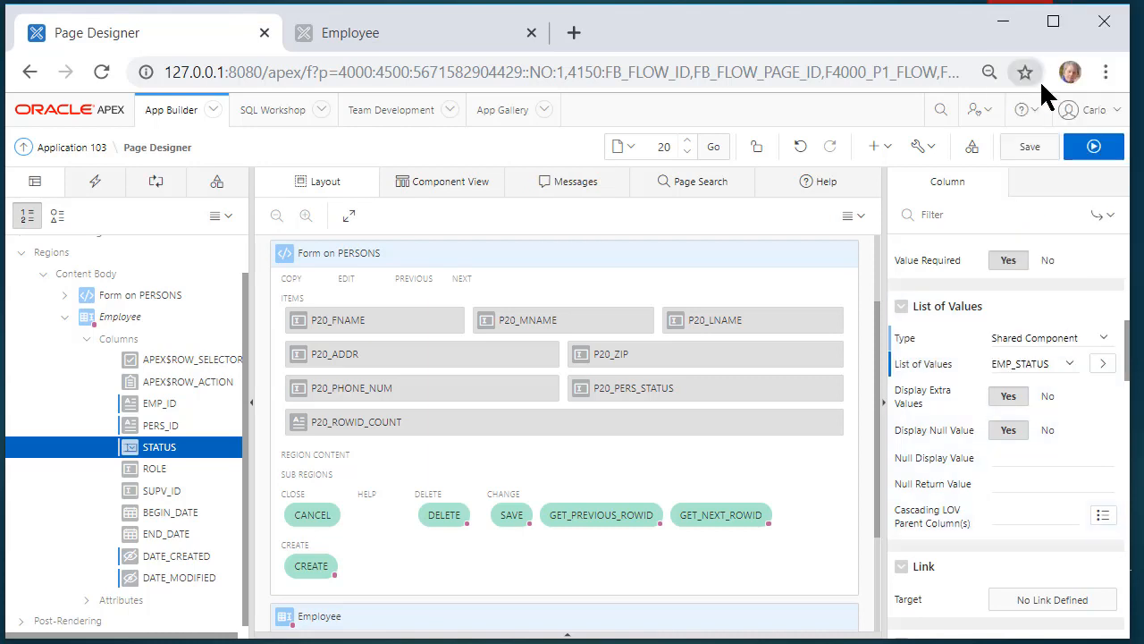
Make ROLE a Select List using the shared EMP_ROLE list of values
left_click(150, 470)
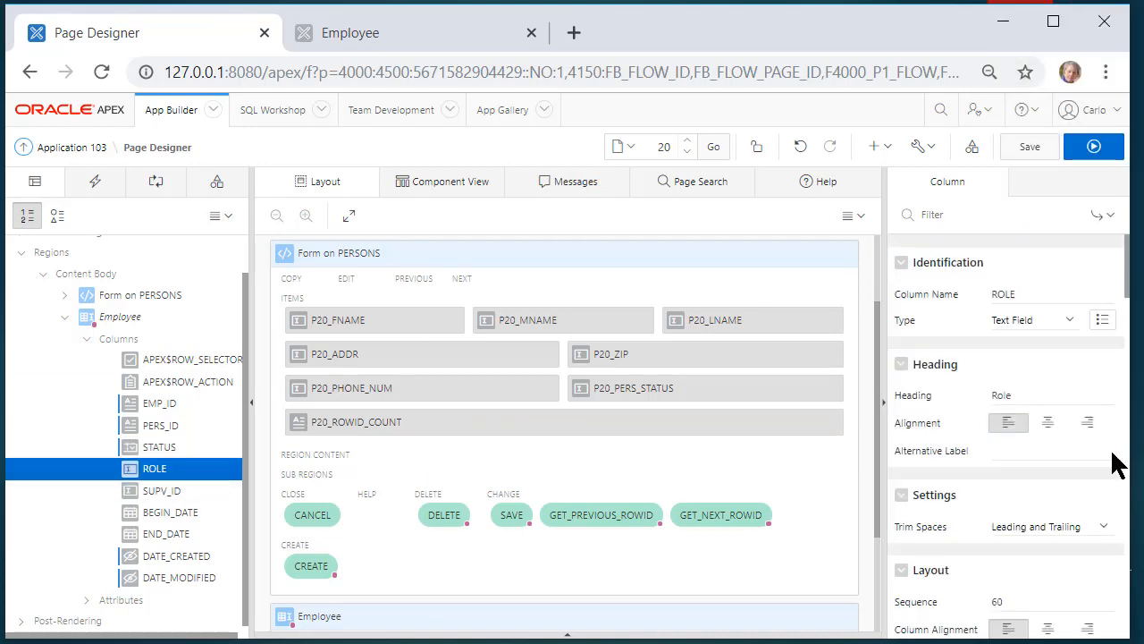
left_click(1067, 319)
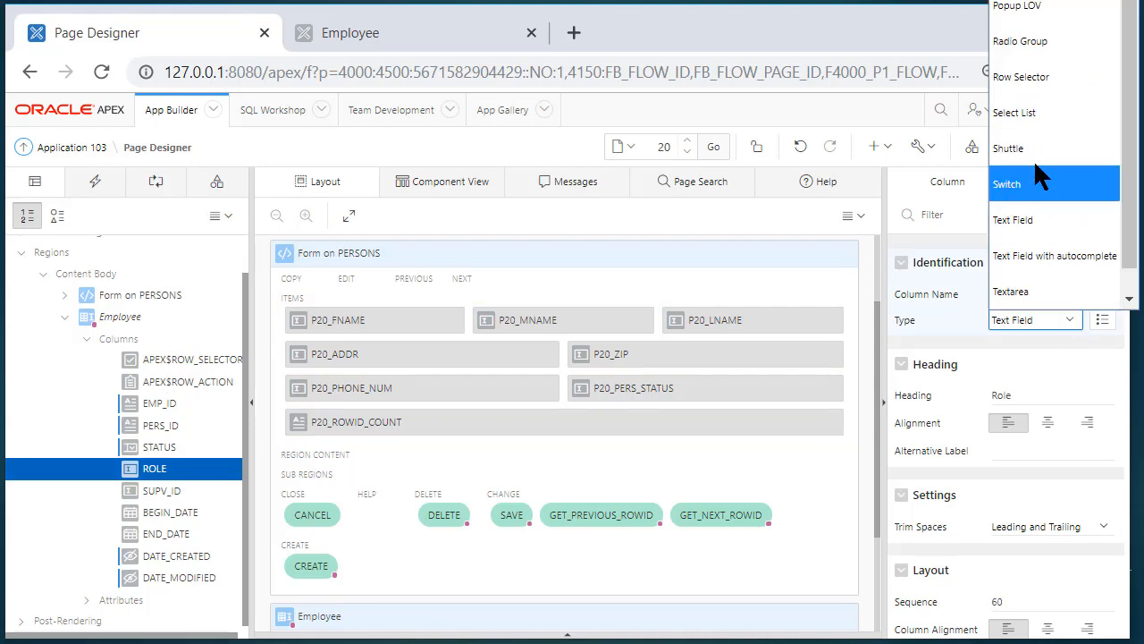
left_click(1039, 111)
scroll(1082, 473, "down", 2)
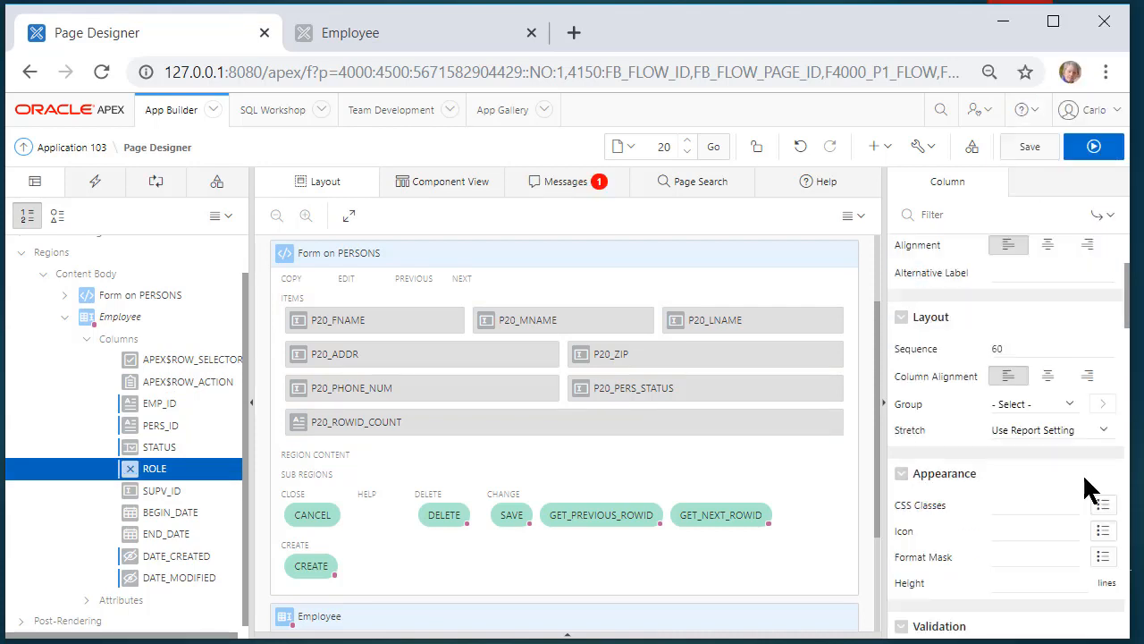
scroll(1082, 473, "down", 4)
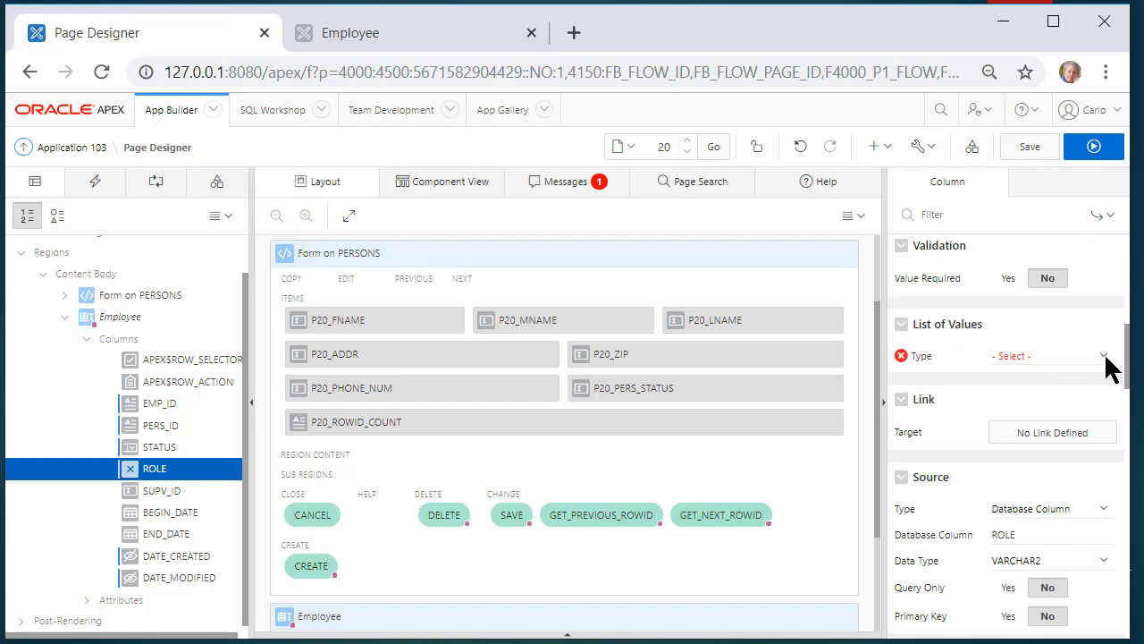
left_click(1105, 357)
left_click(1059, 417)
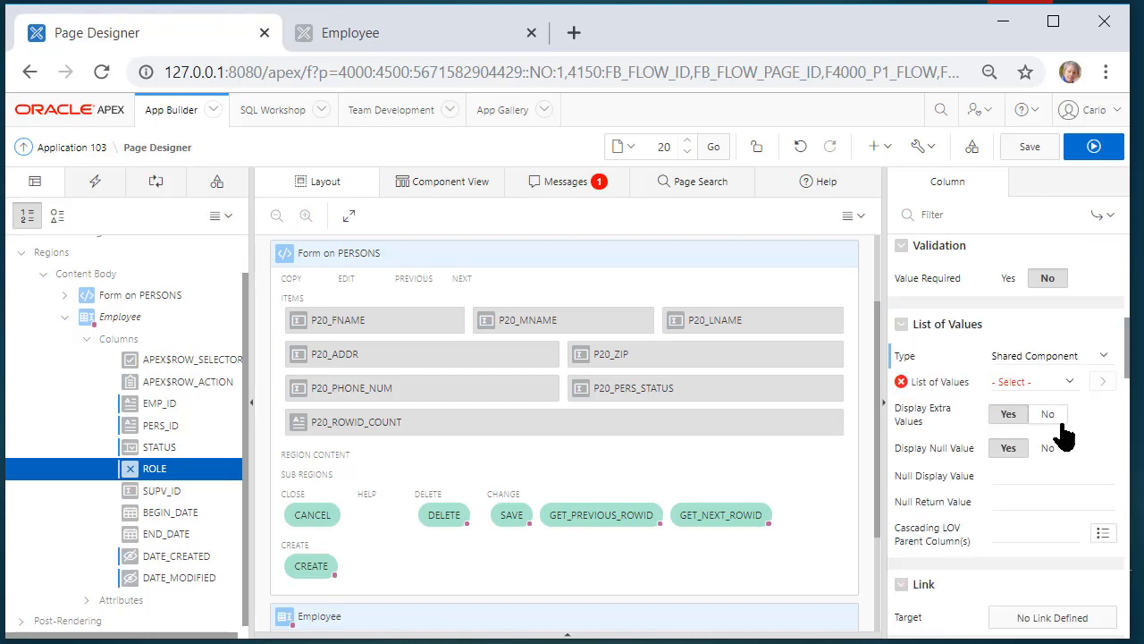
left_click(1068, 379)
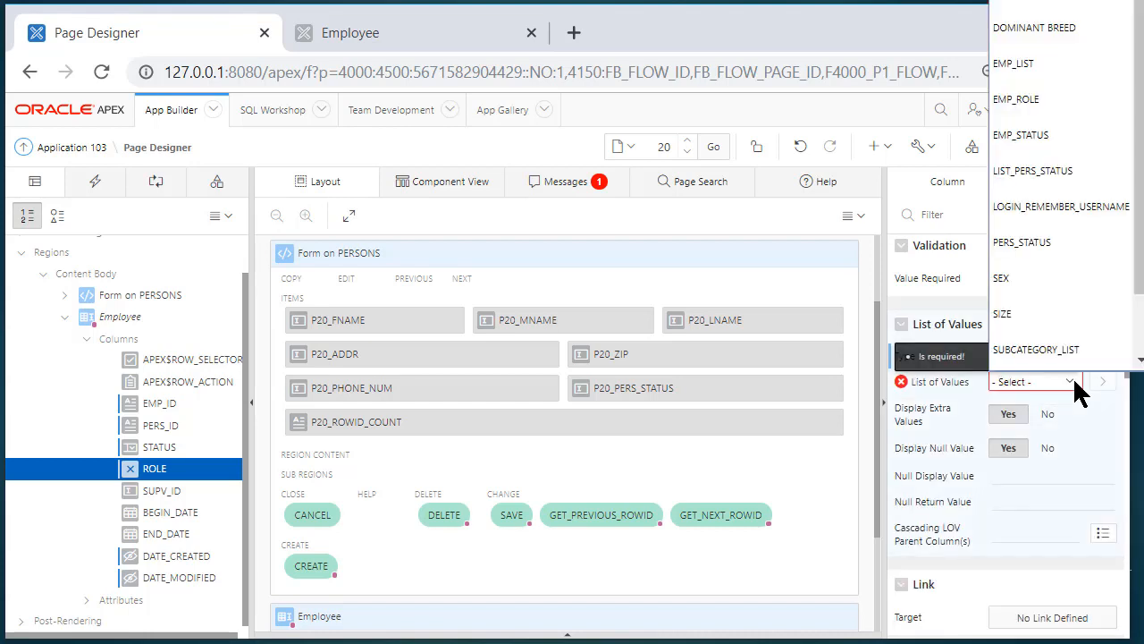
scroll(1068, 366, "down", 1)
left_click(1059, 75)
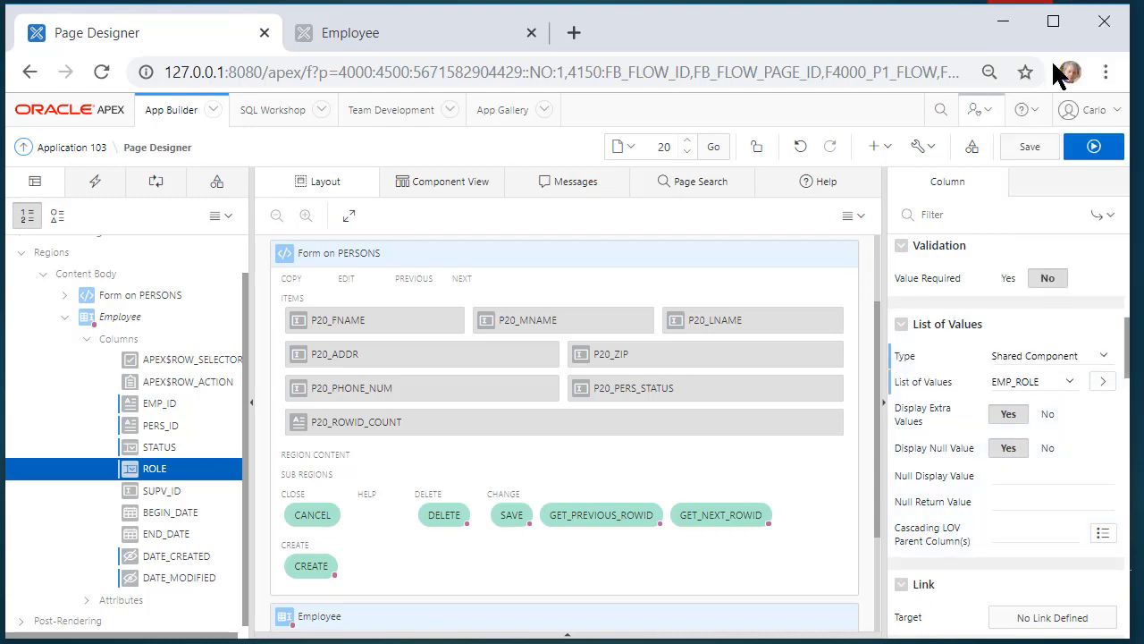
Make SUPV_ID a Select List using the shared EMP_LIST list of values, then save the page
left_click(162, 487)
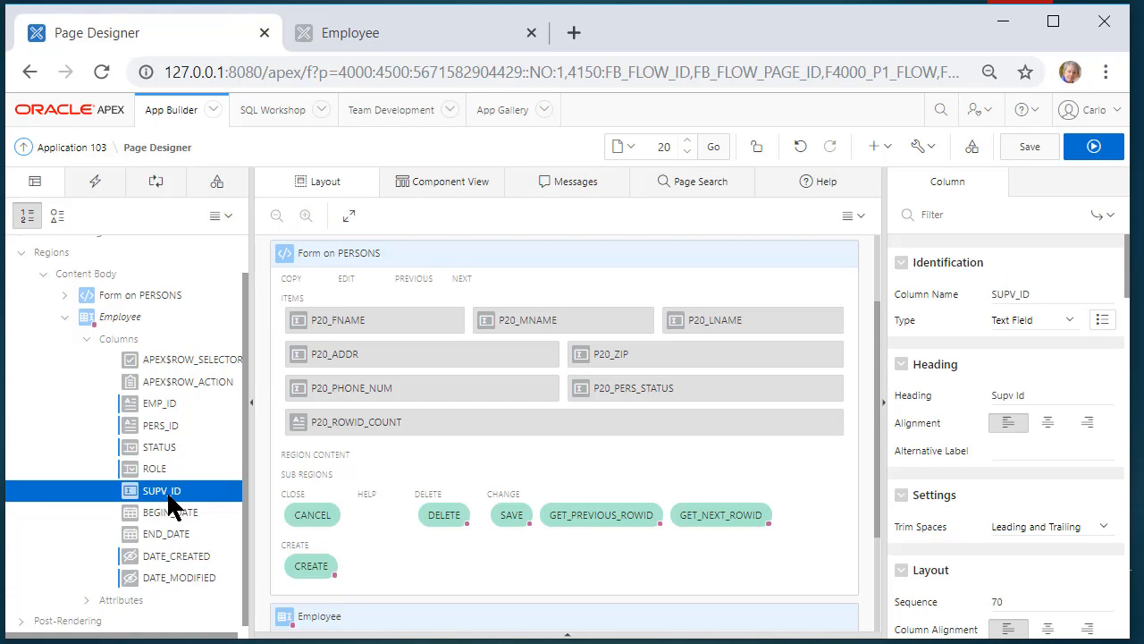
left_click(1069, 320)
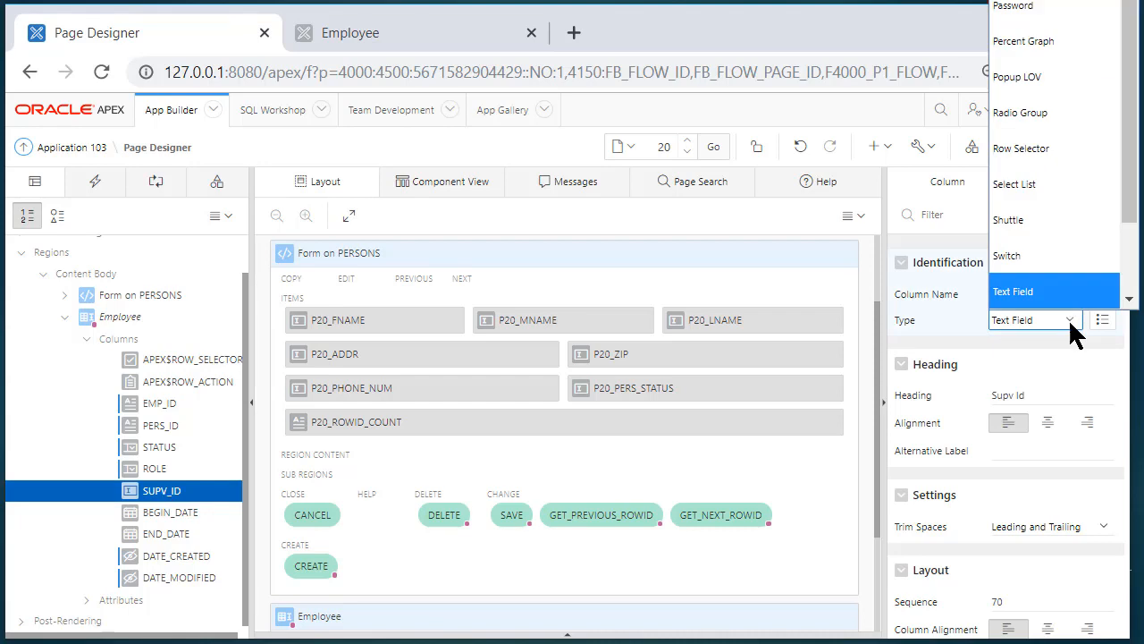
scroll(1055, 286, "down", 1)
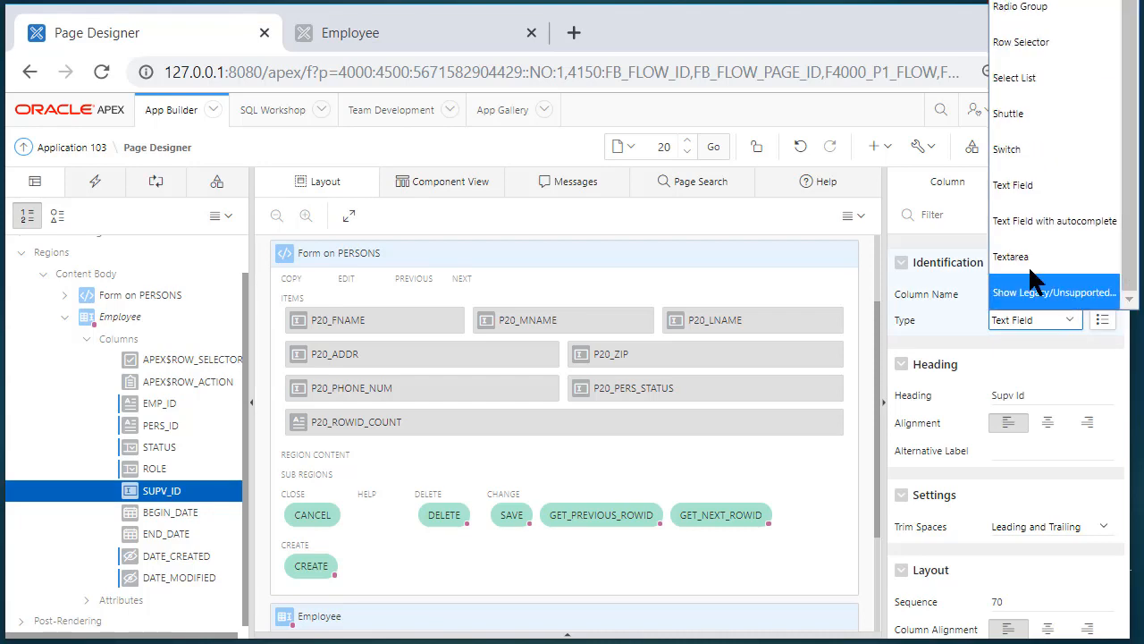
left_click(1020, 78)
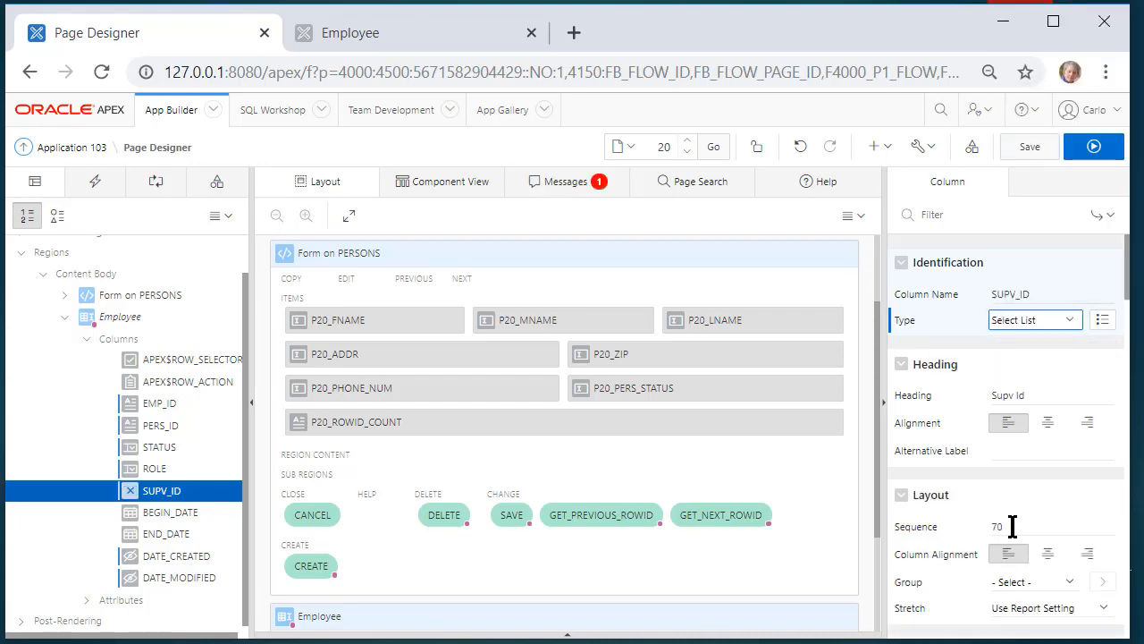
scroll(1037, 532, "down", 1)
scroll(1055, 527, "down", 3)
scroll(1099, 536, "down", 1)
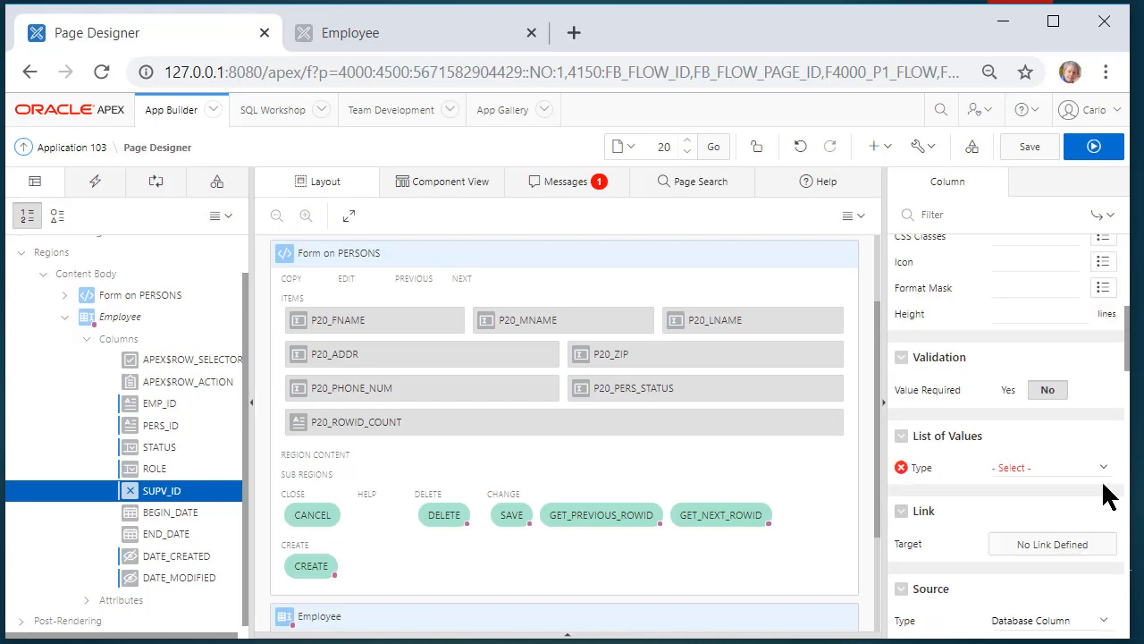
left_click(1103, 470)
left_click(1052, 529)
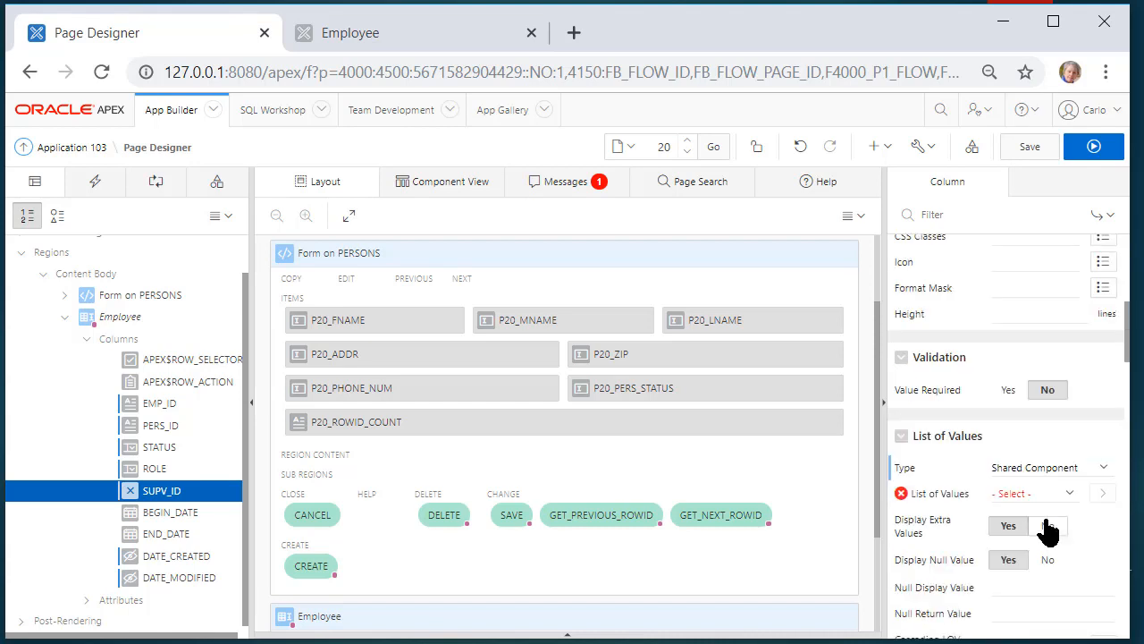
left_click(1069, 486)
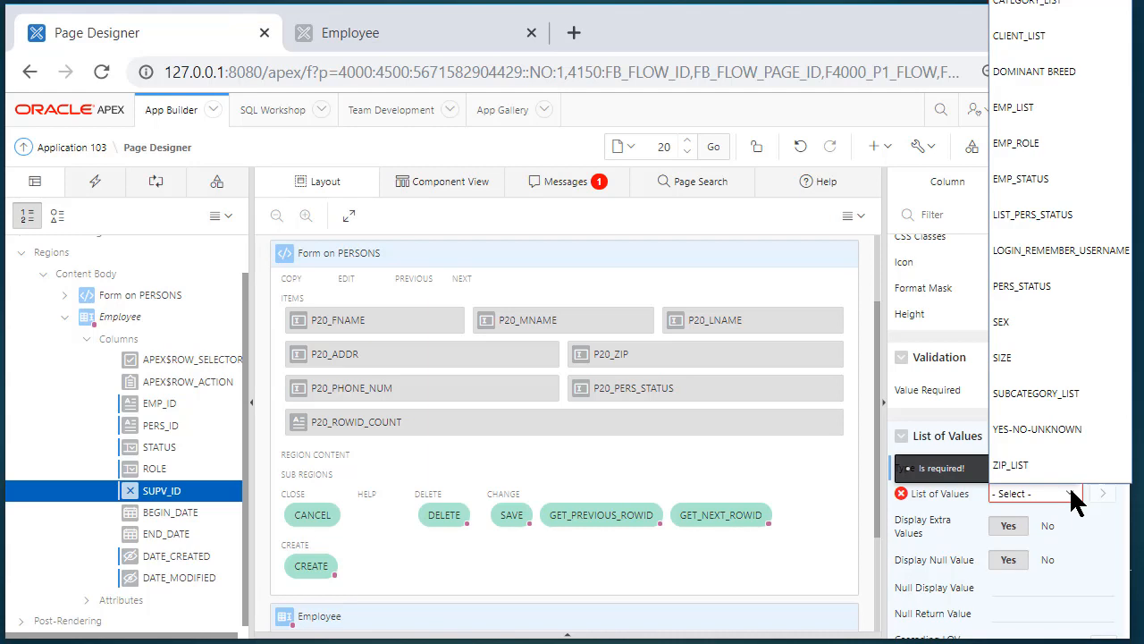
left_click(1037, 109)
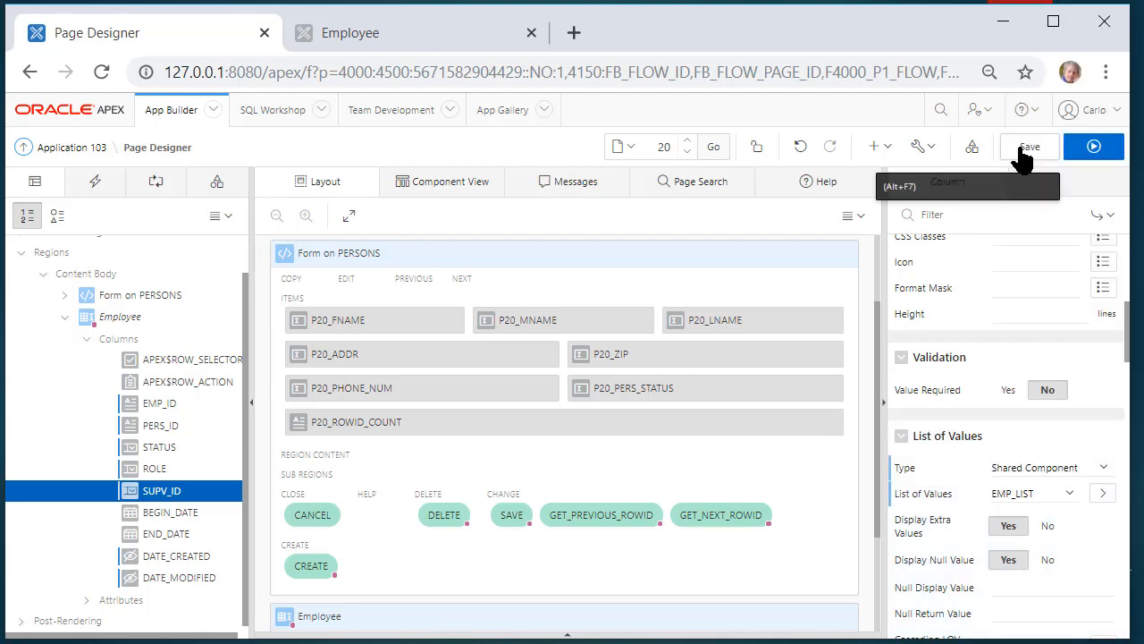
left_click(1028, 149)
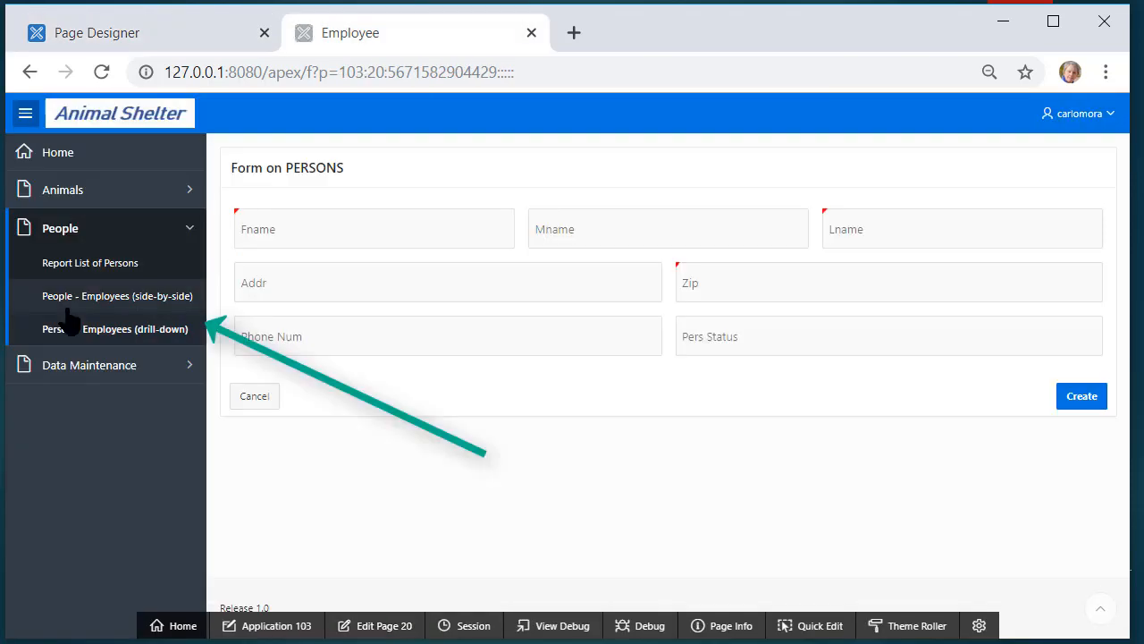
Edit the second person listed in the Person - Employees drill-down report and view their employee row
left_click(97, 338)
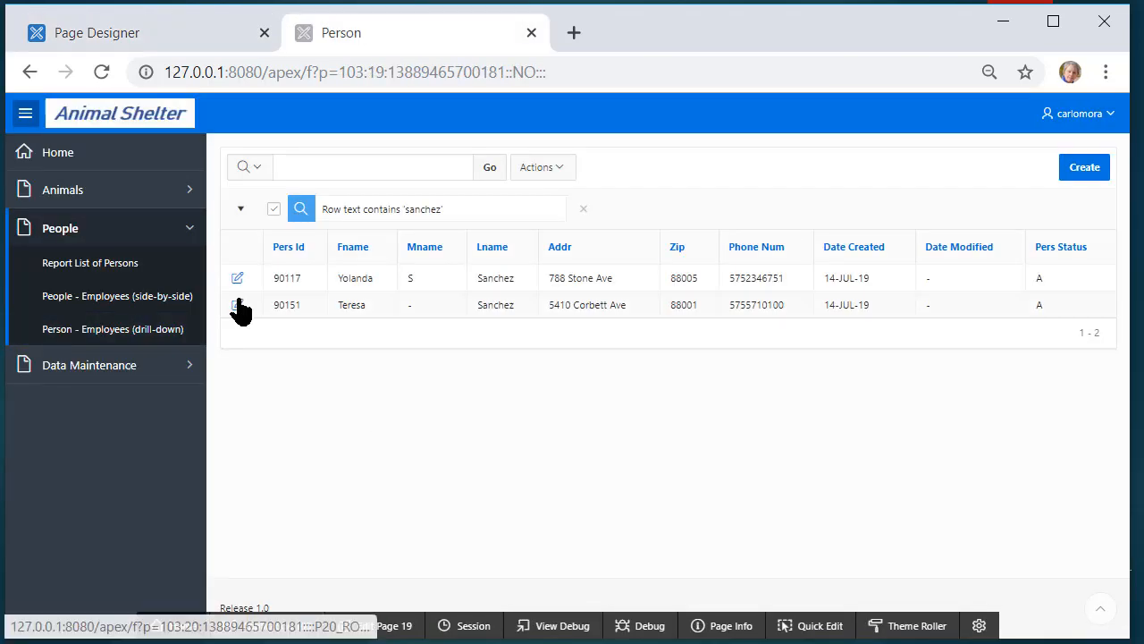
left_click(236, 302)
scroll(763, 441, "down", 1)
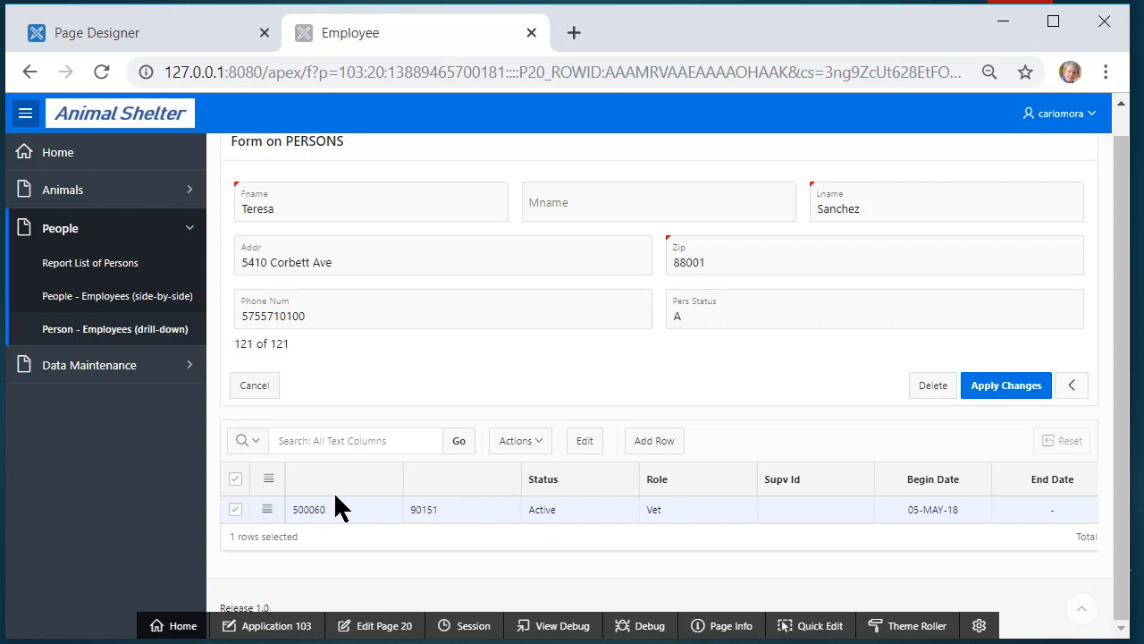
Back in Page Designer, give EMP_ID the heading 'Emp ID' and PERS_ID 'Pers ID', then save
left_click(378, 626)
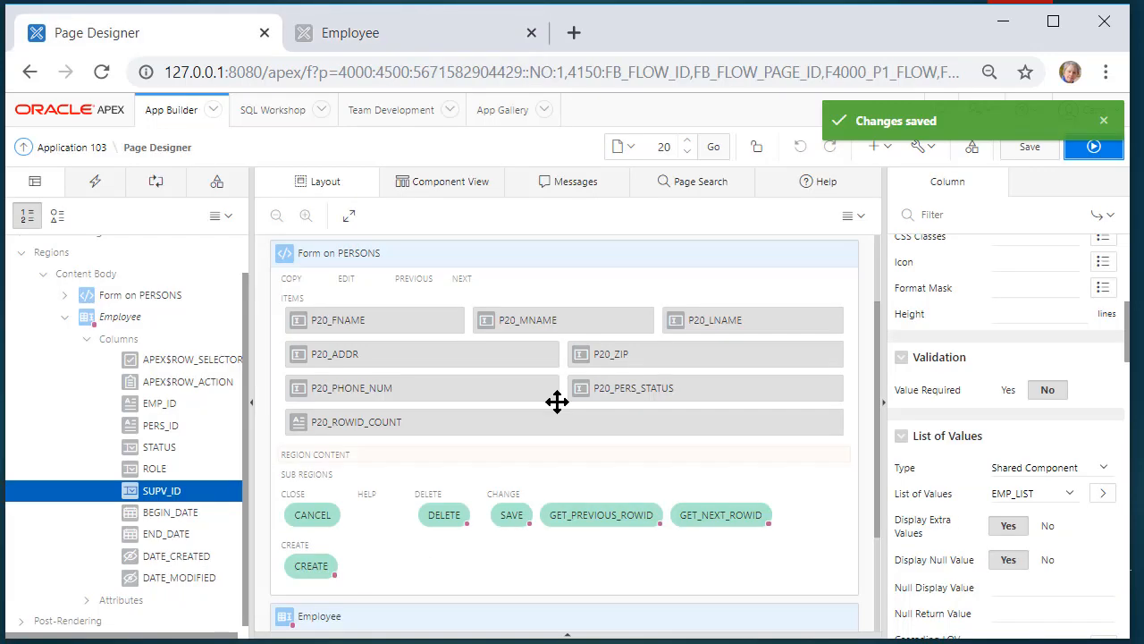
left_click(170, 403)
left_click(1008, 387)
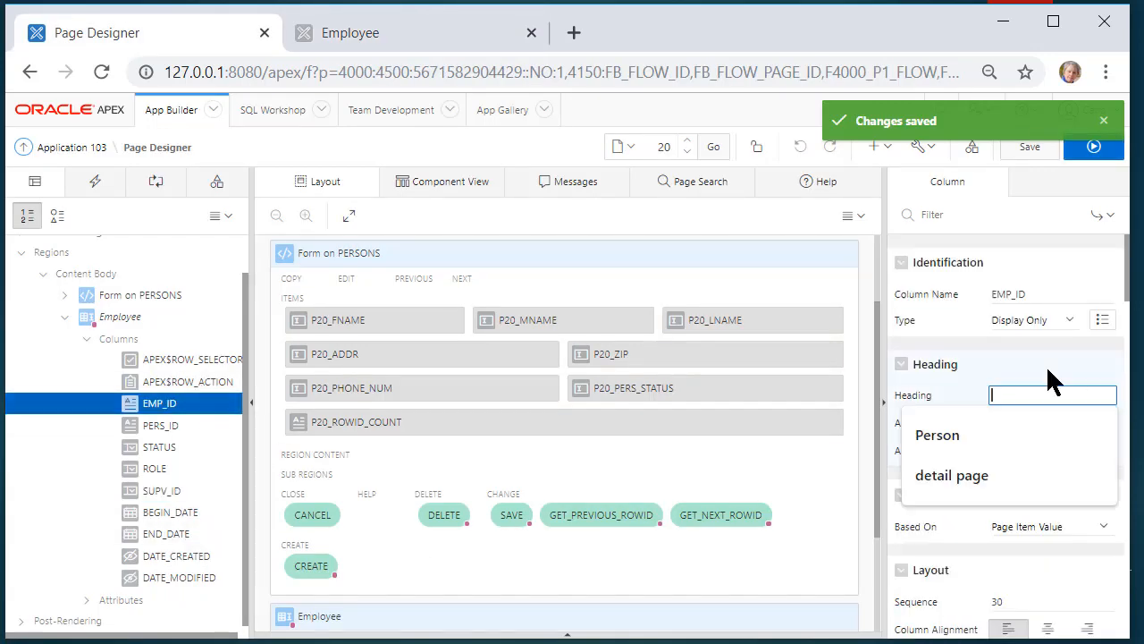
type("Emp")
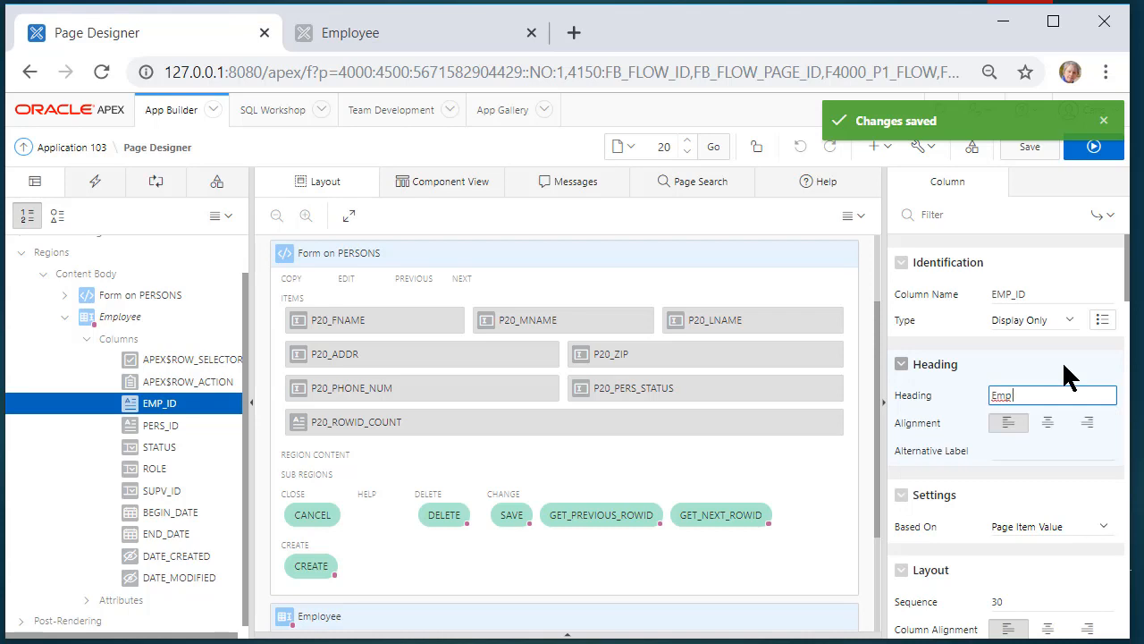
type(" ID")
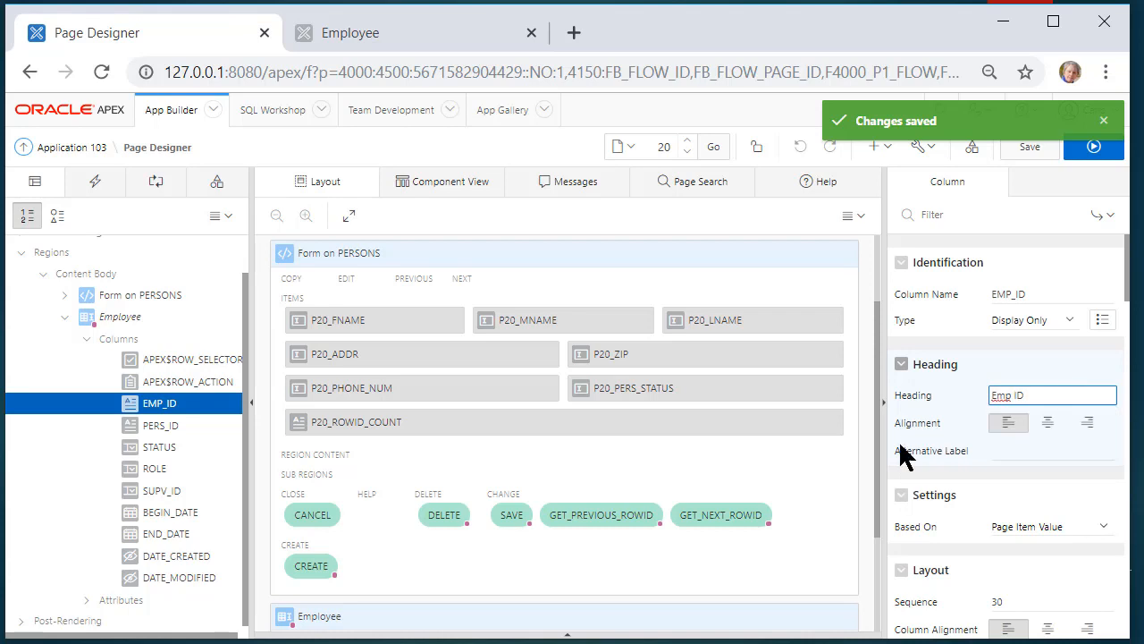
left_click(184, 422)
left_click(1046, 397)
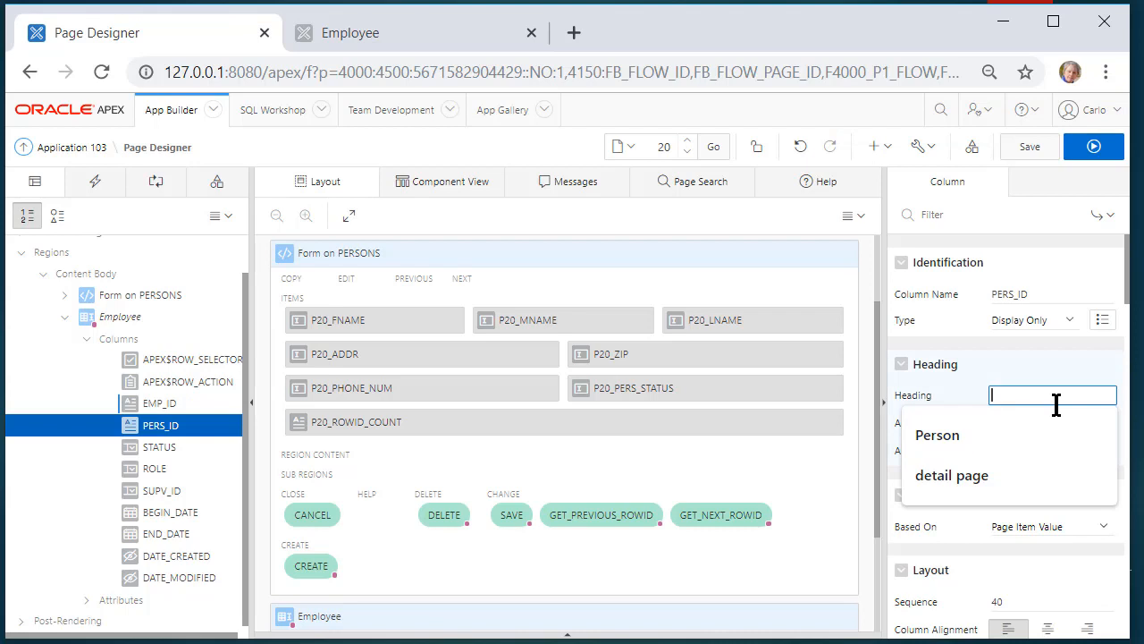
type("Pers ID")
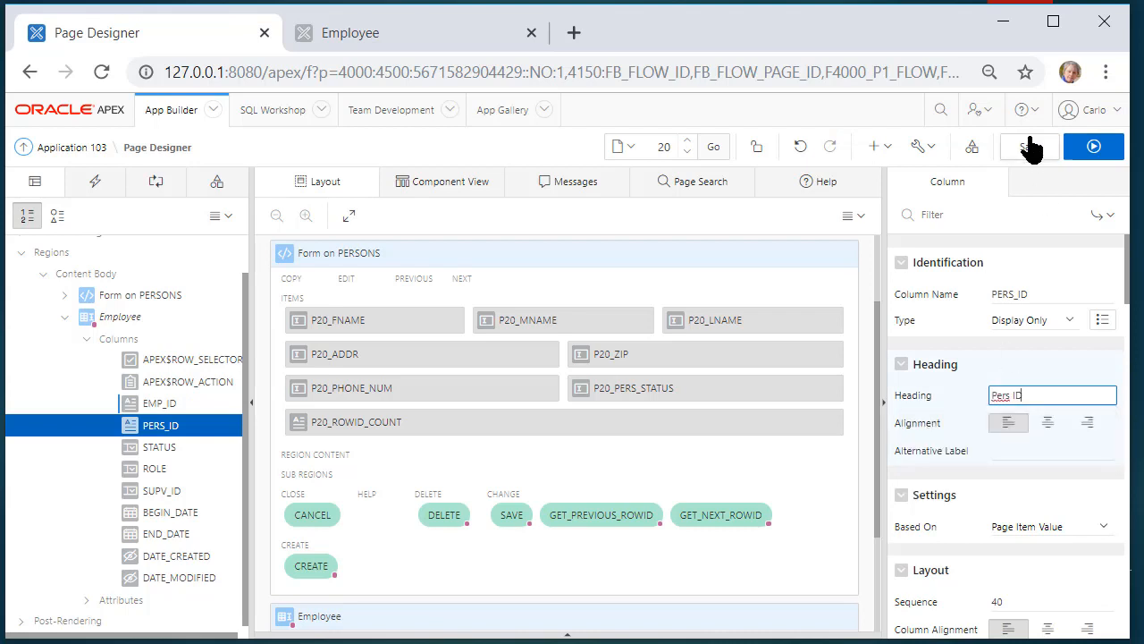
left_click(1031, 147)
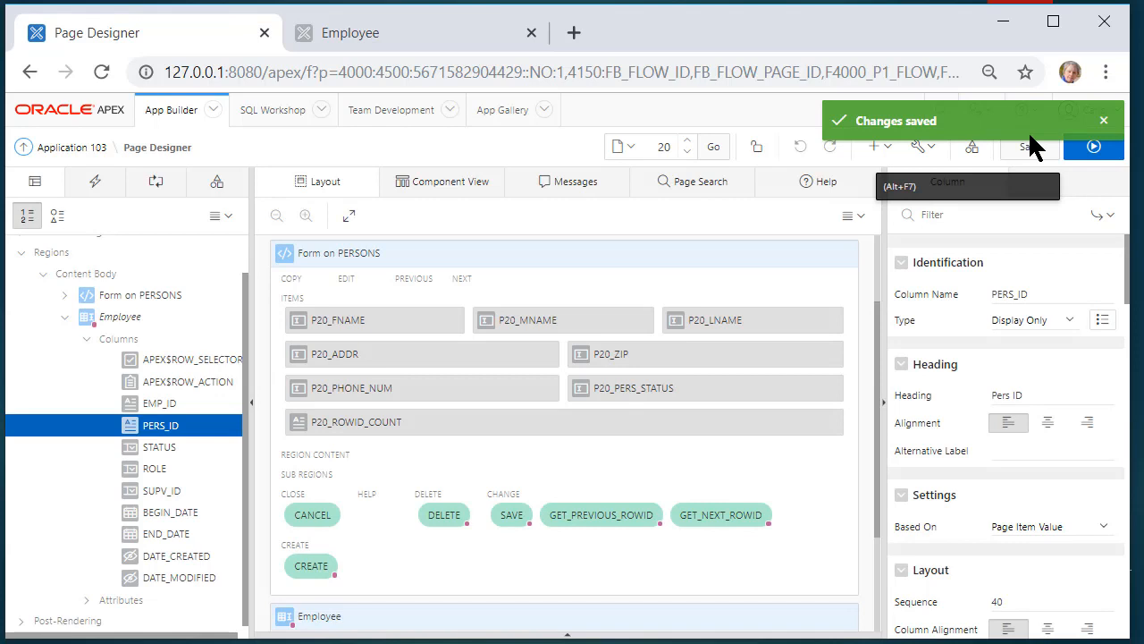
Run page 20, open the second person's record, and edit its employee row in Single Row View
left_click(1093, 149)
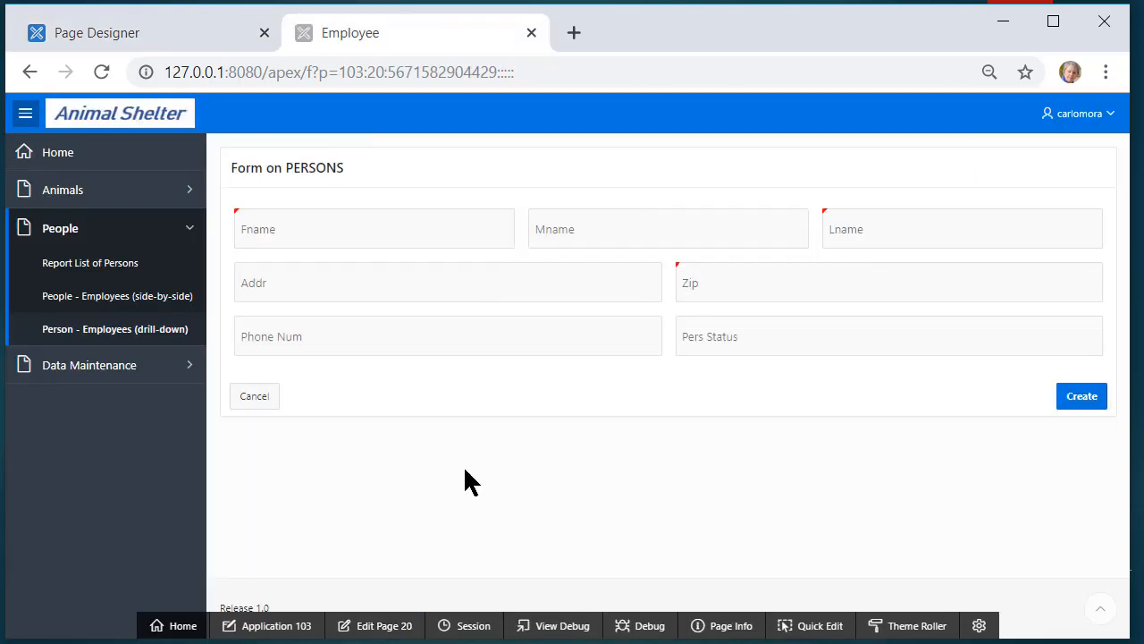
left_click(77, 329)
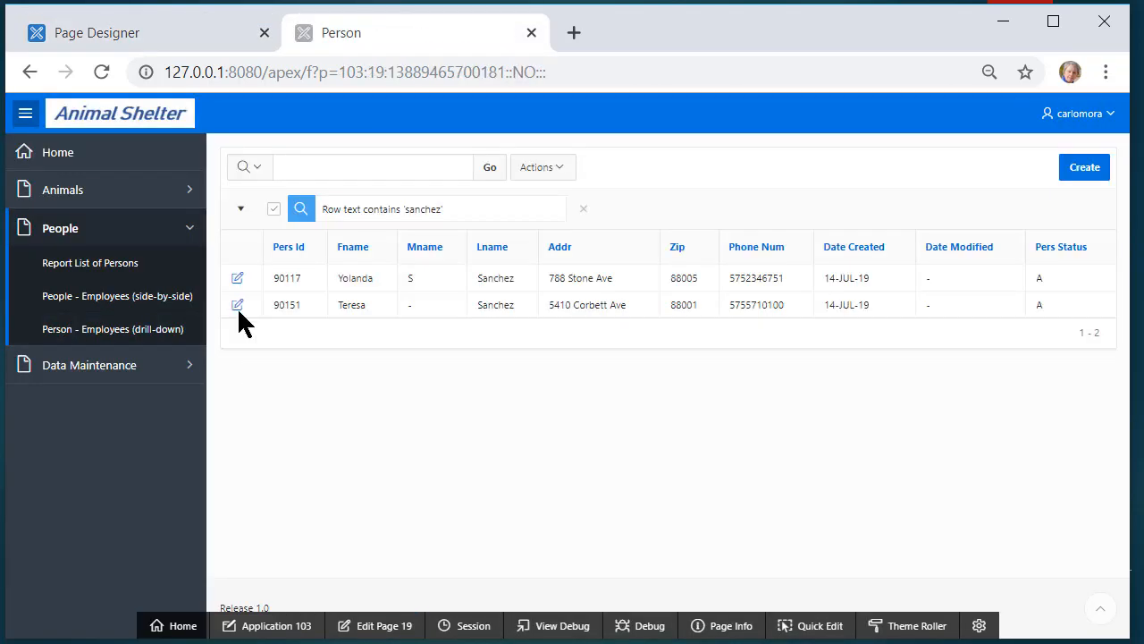
left_click(237, 305)
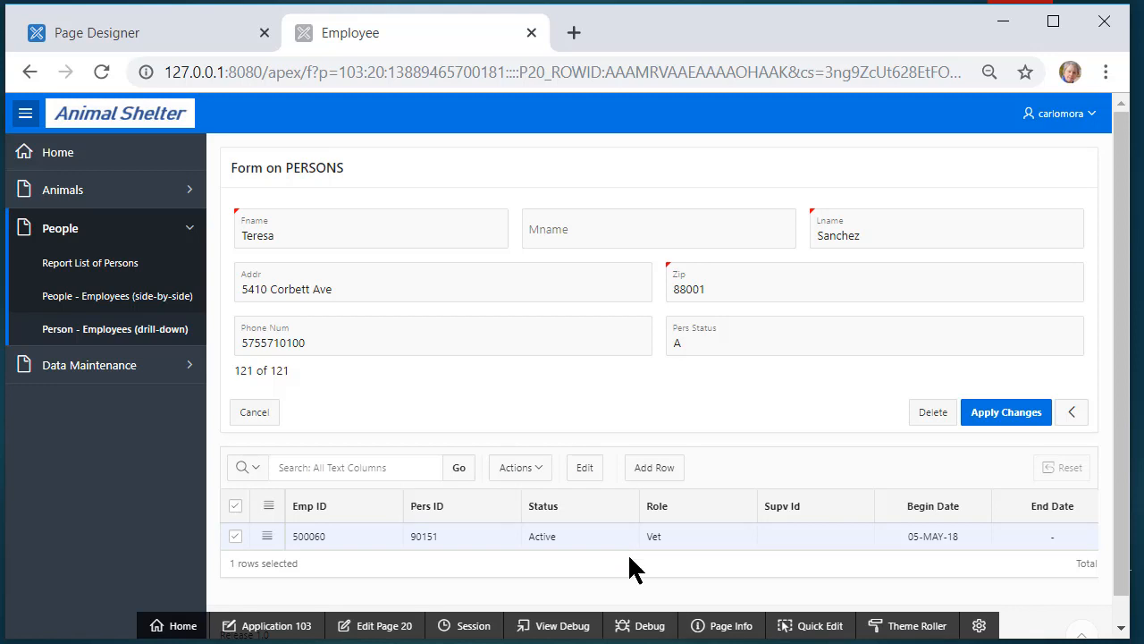
left_click(266, 537)
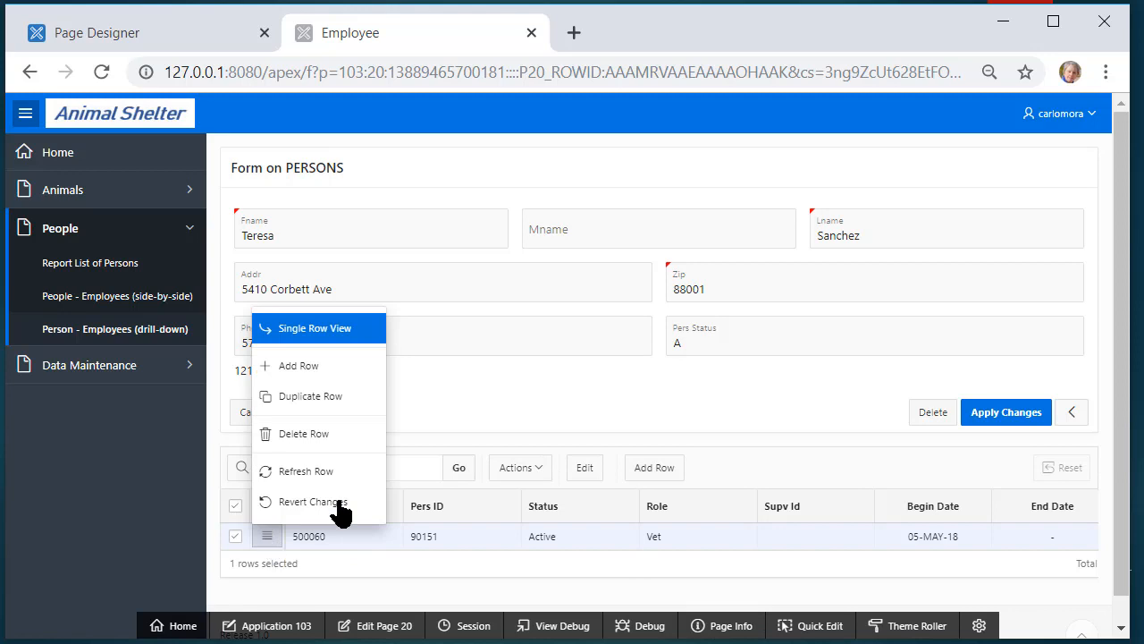
left_click(368, 330)
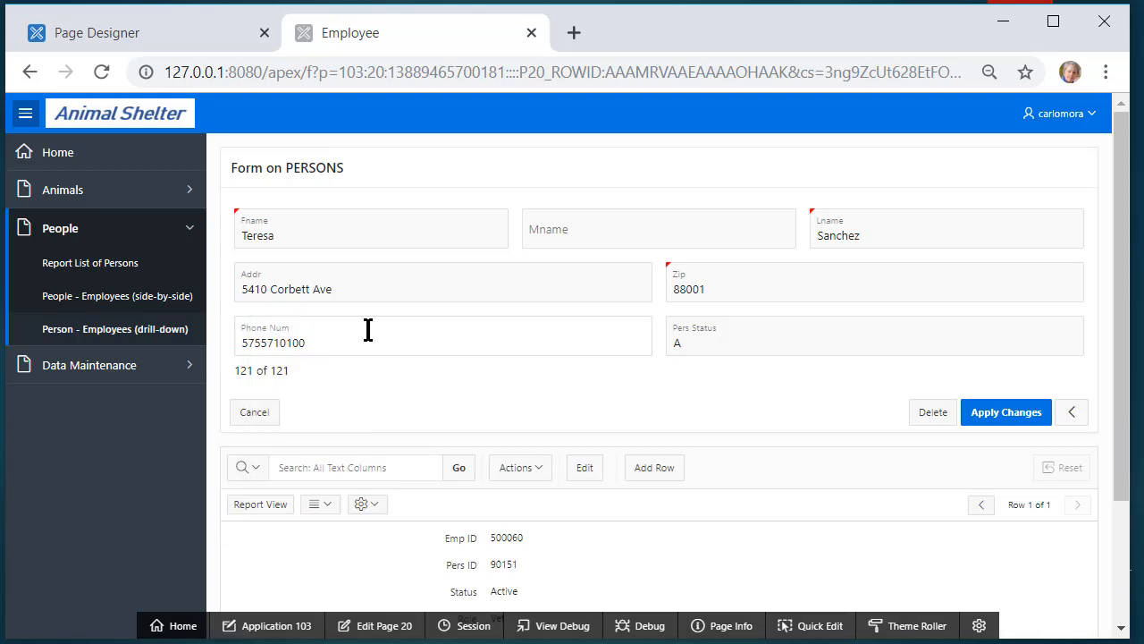
left_click(581, 468)
Keep Status Active, set Role to Employee, and pick a supervisor from the Supv Id list
scroll(736, 473, "down", 2)
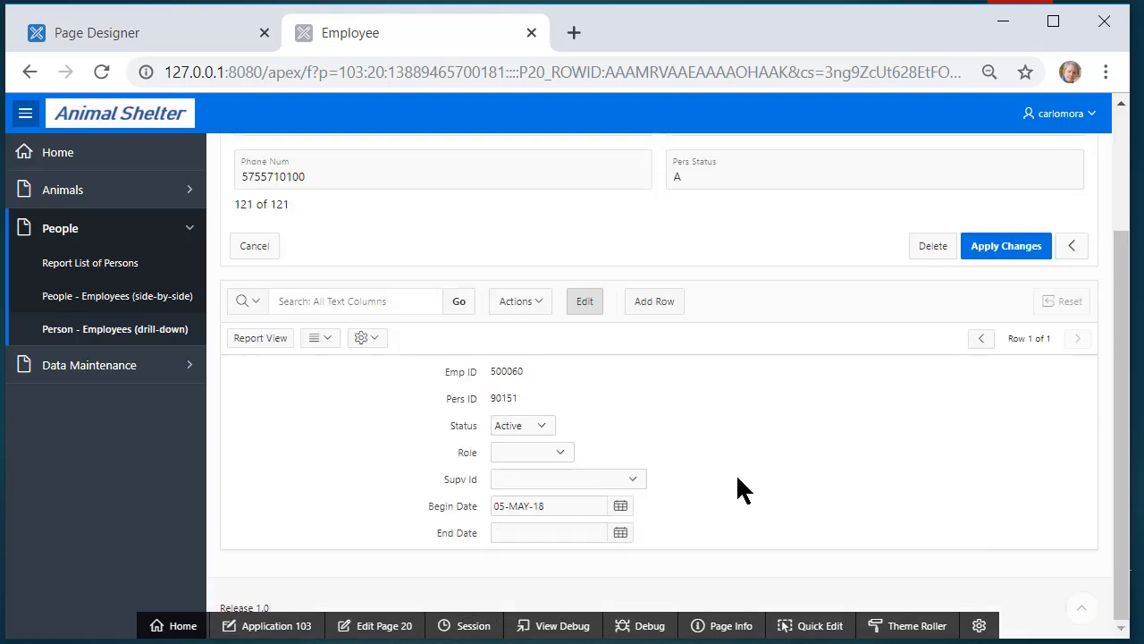
left_click(547, 426)
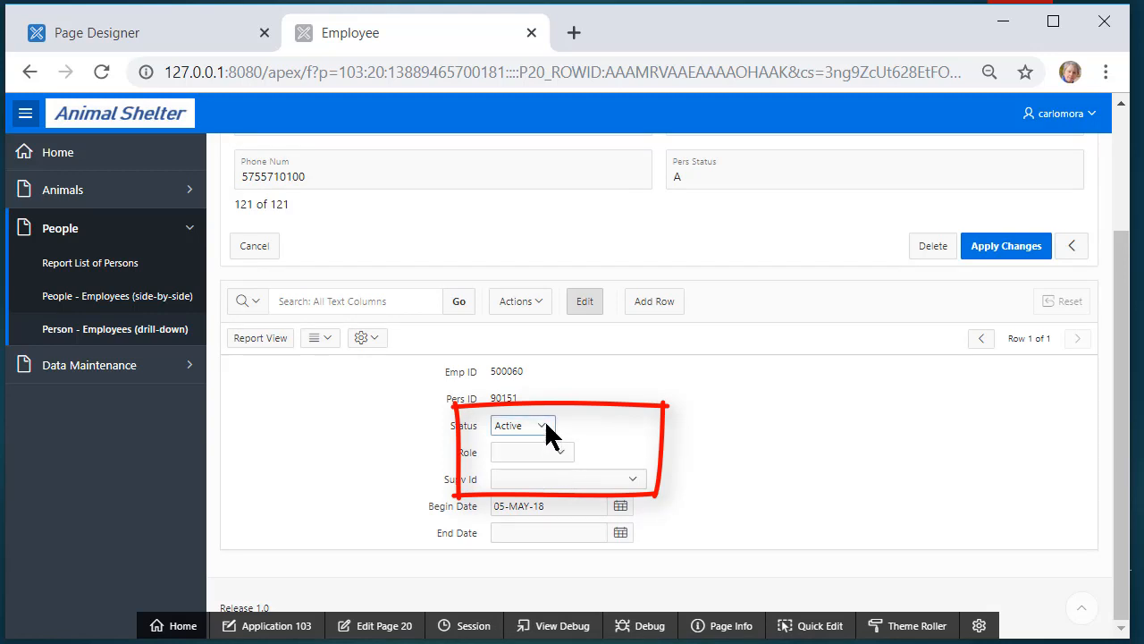
left_click(547, 426)
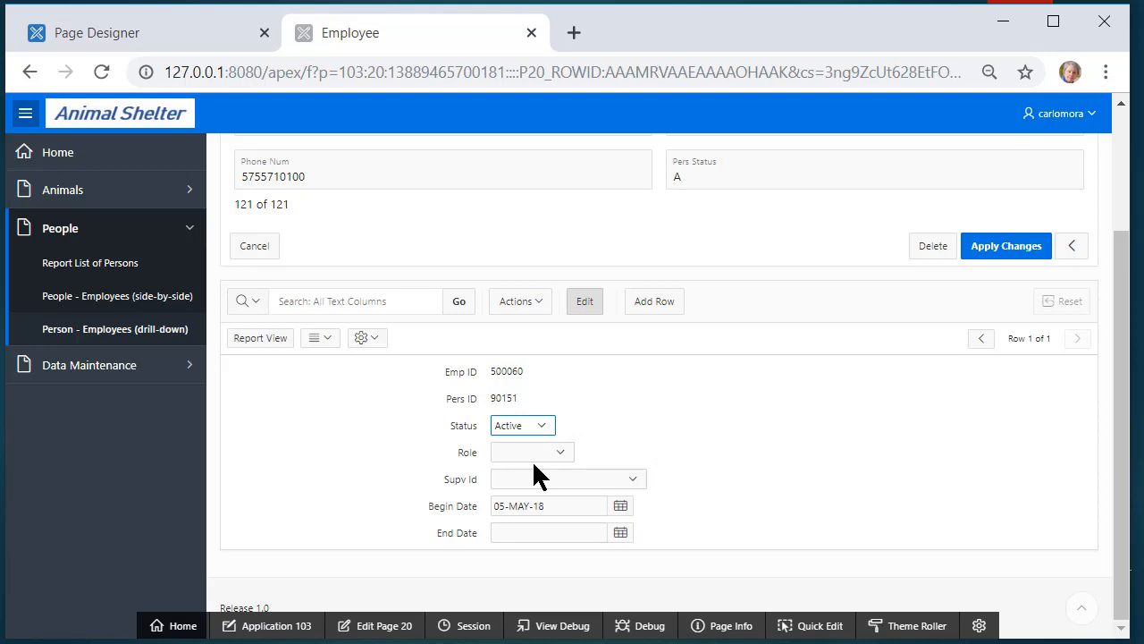
left_click(559, 454)
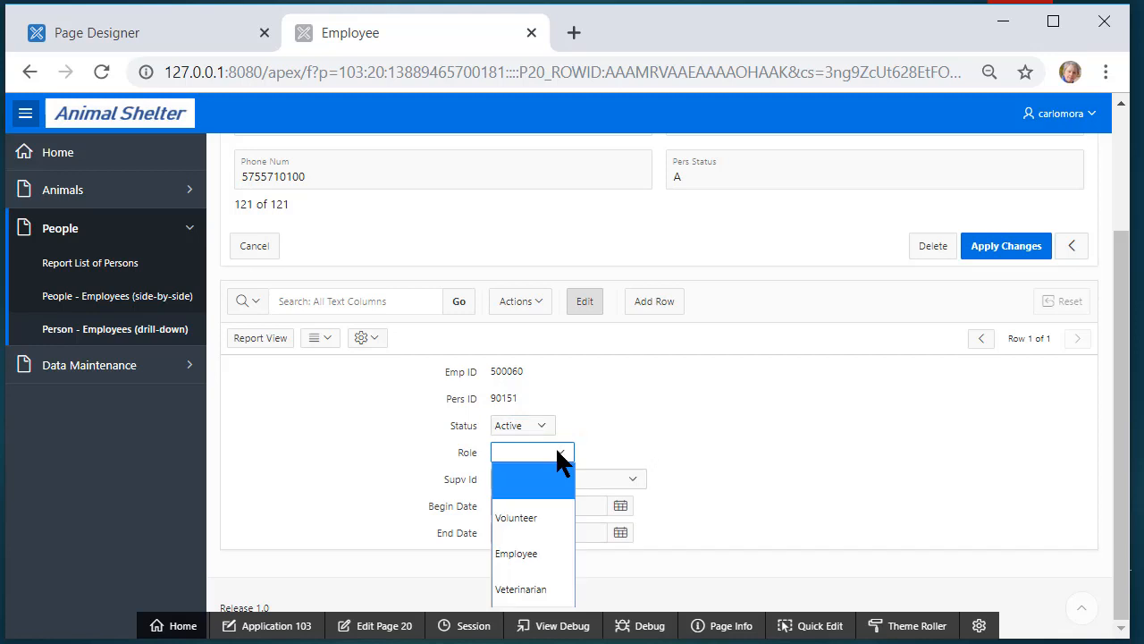
left_click(528, 554)
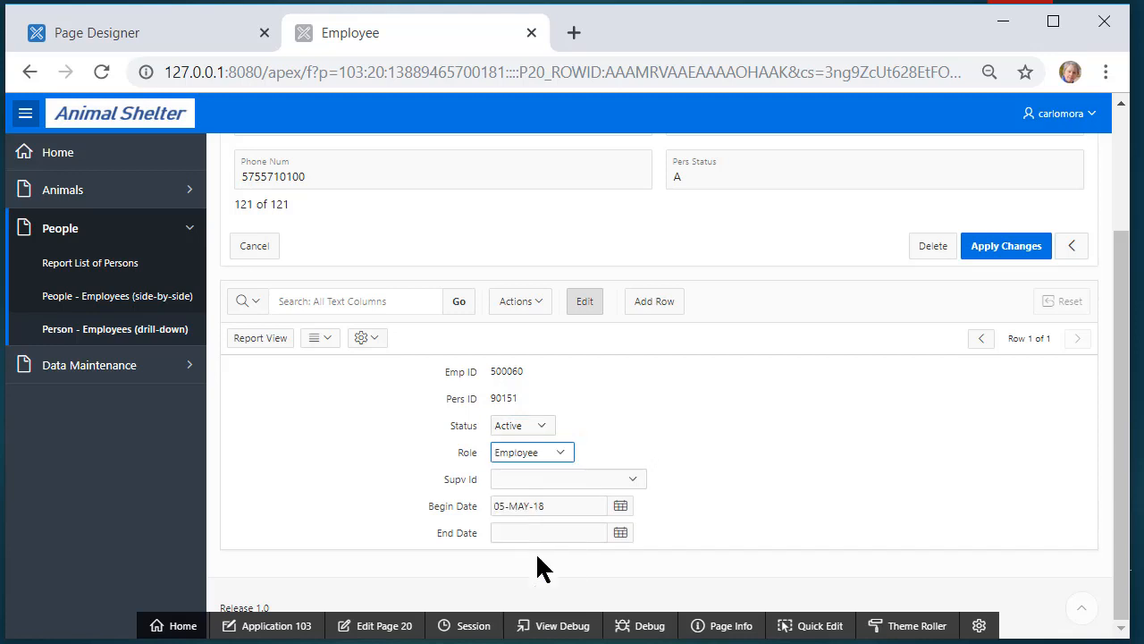
left_click(635, 479)
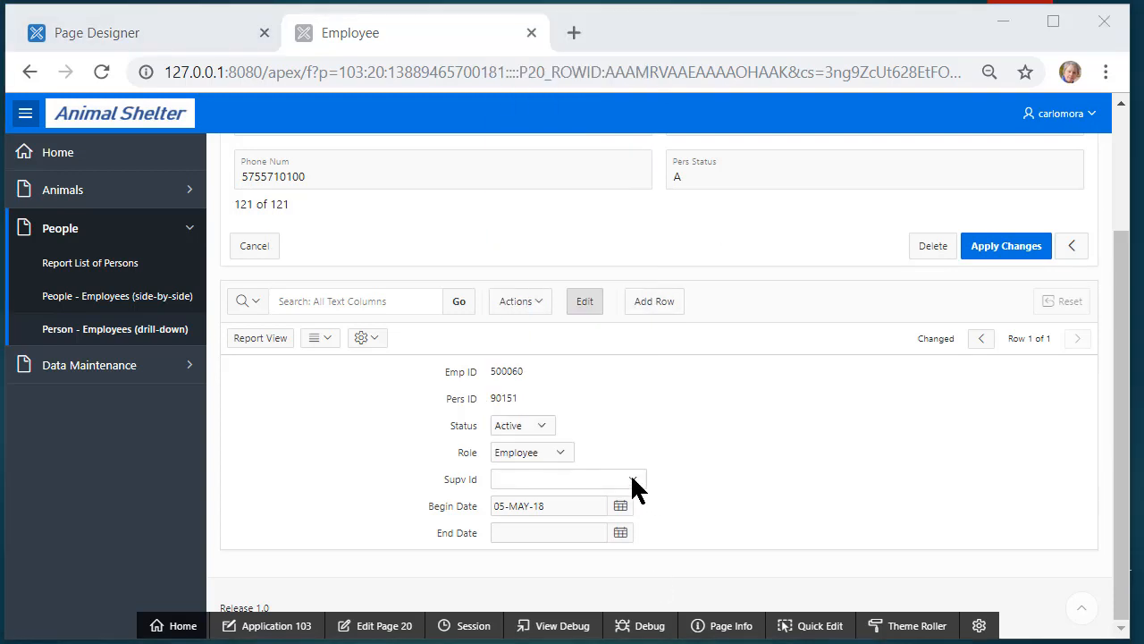
left_click(632, 483)
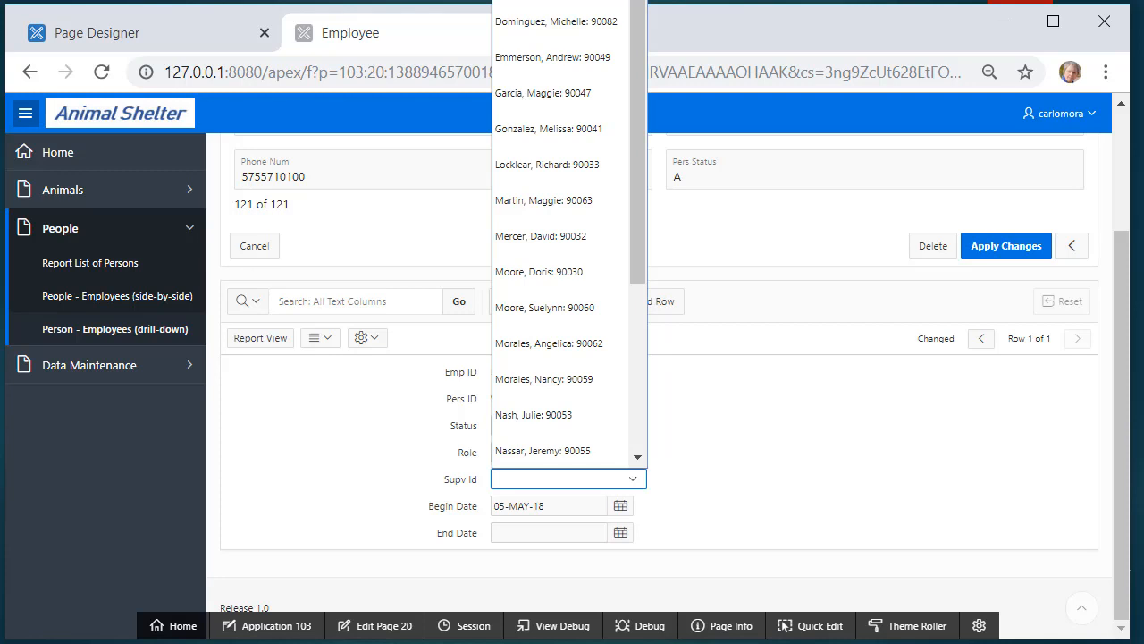
left_click(545, 1)
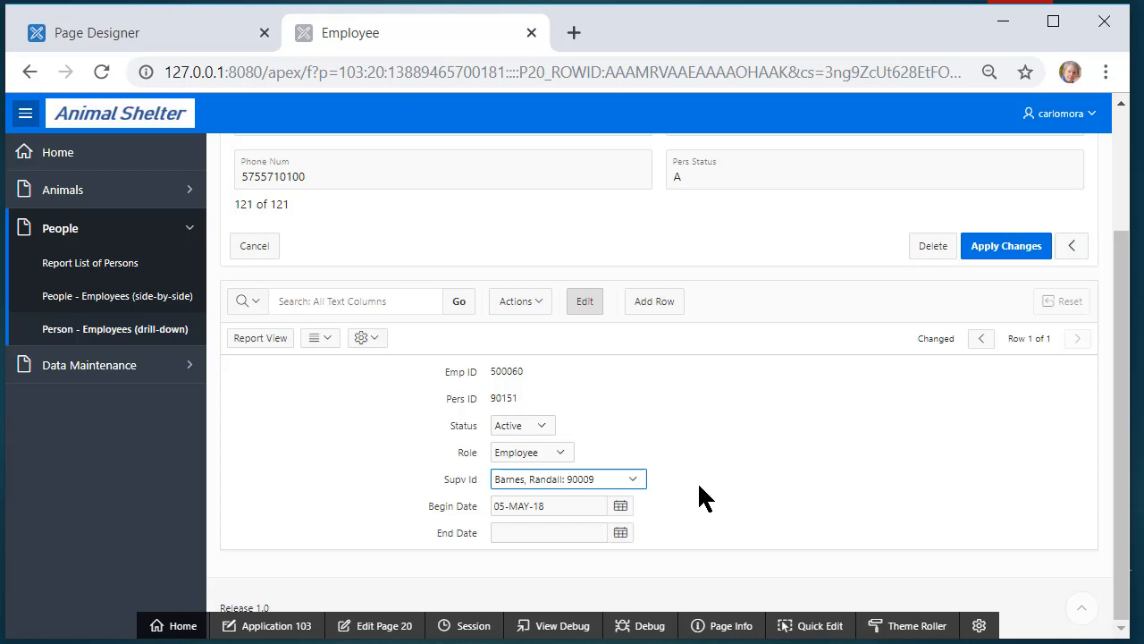
right_click(172, 36)
Open SQL Workshop's Object Browser in a new browser tab
left_click(156, 43)
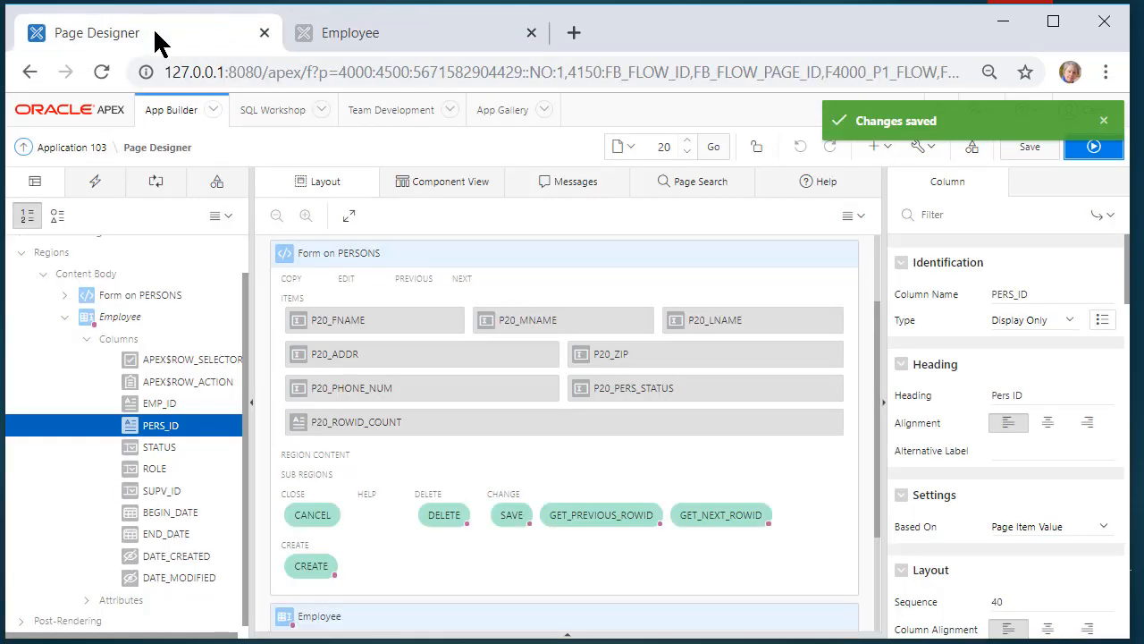
left_click(321, 111)
right_click(295, 145)
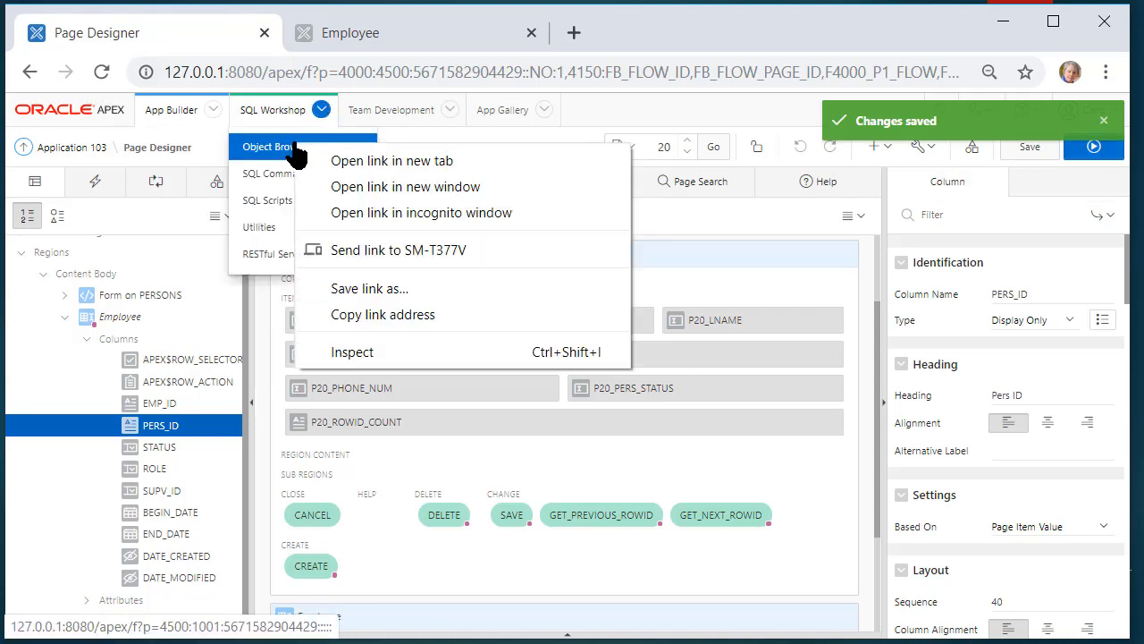
left_click(386, 162)
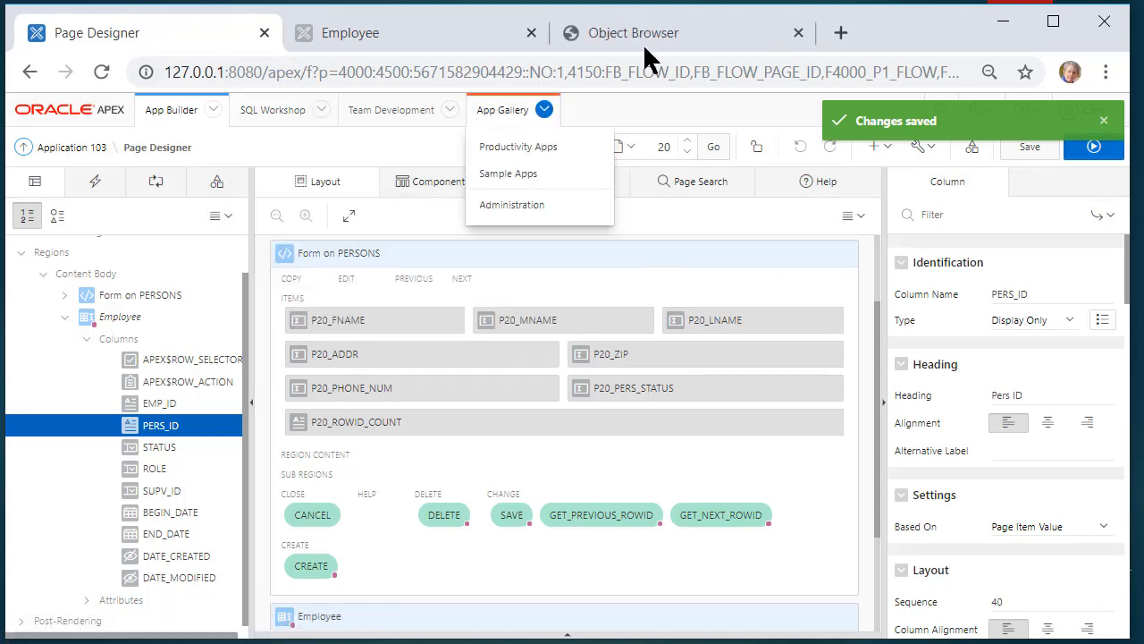
left_click(647, 32)
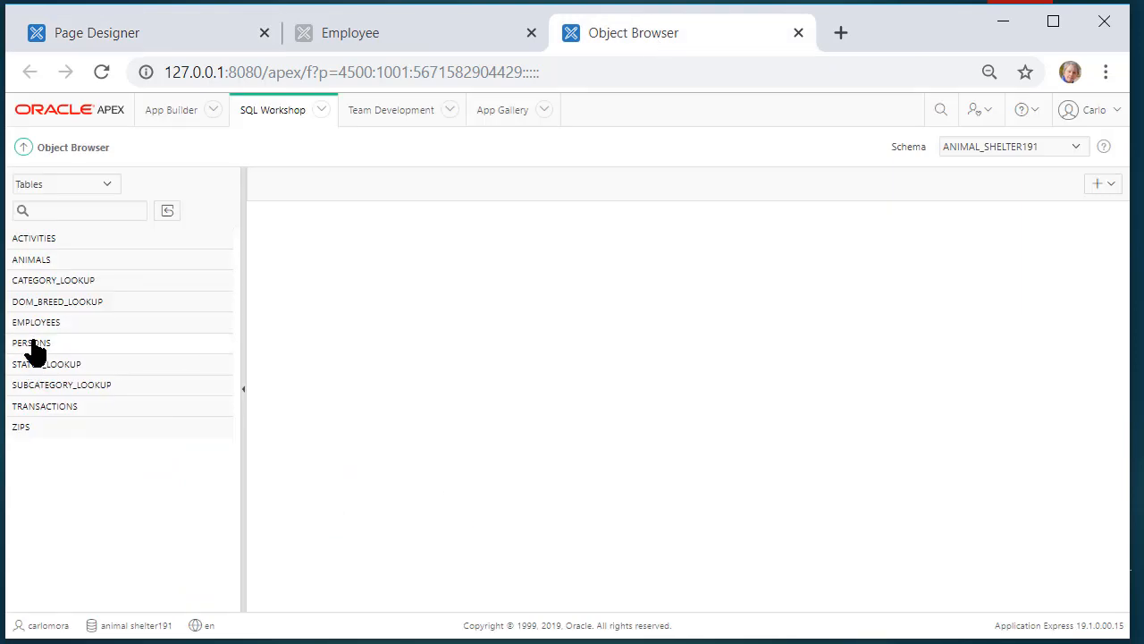
View the PERSONS table's data, then the EMPLOYEES table's rows
left_click(33, 347)
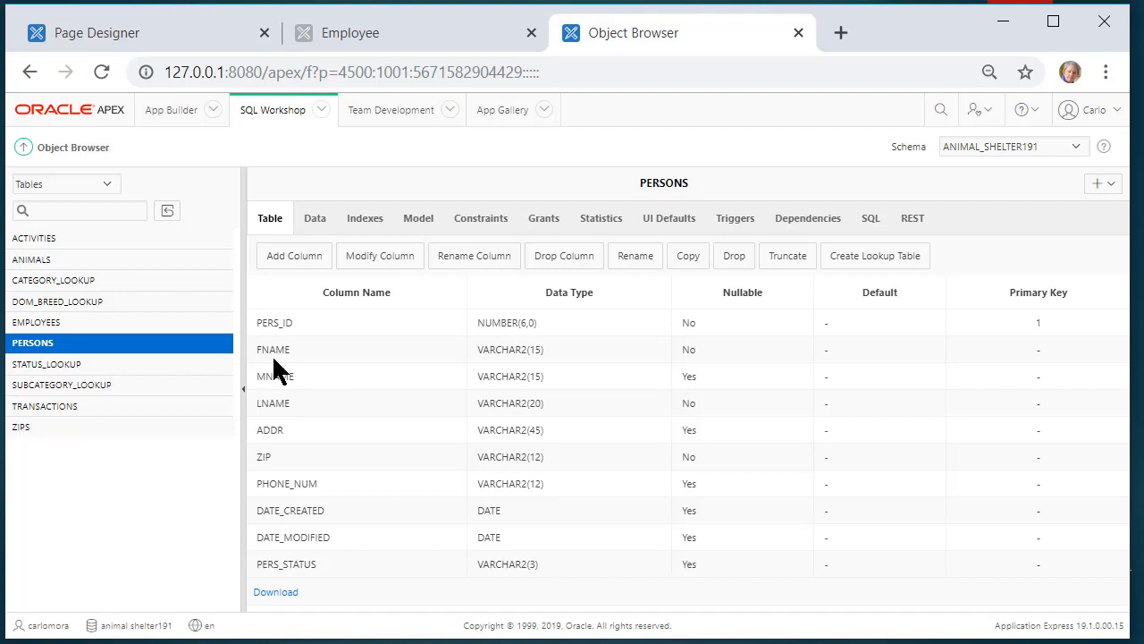
left_click(314, 223)
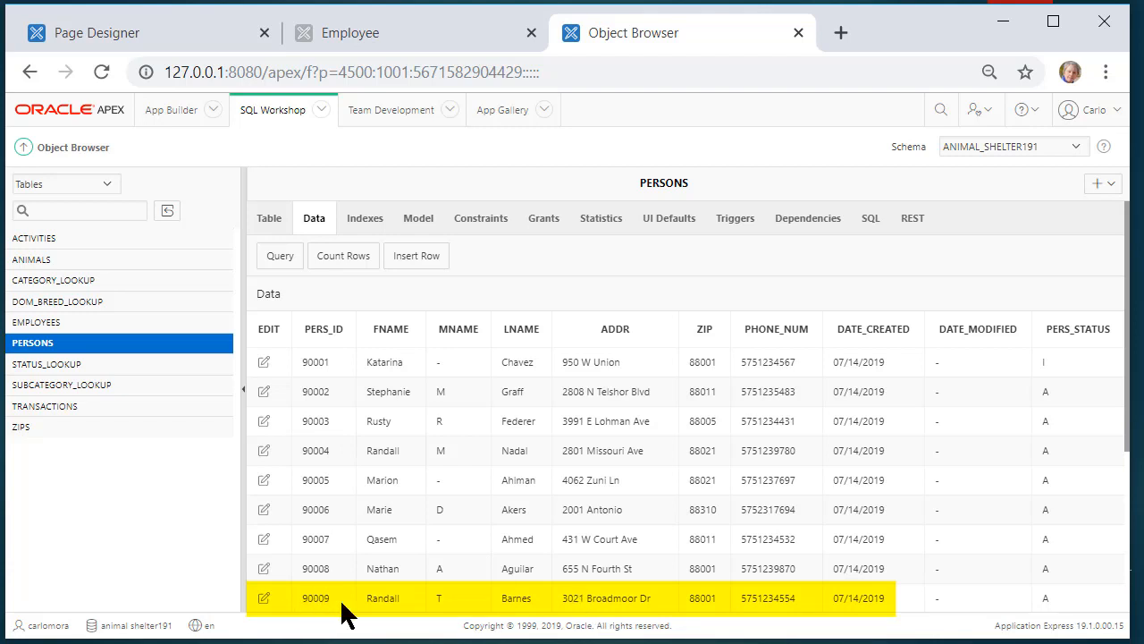
left_click(51, 325)
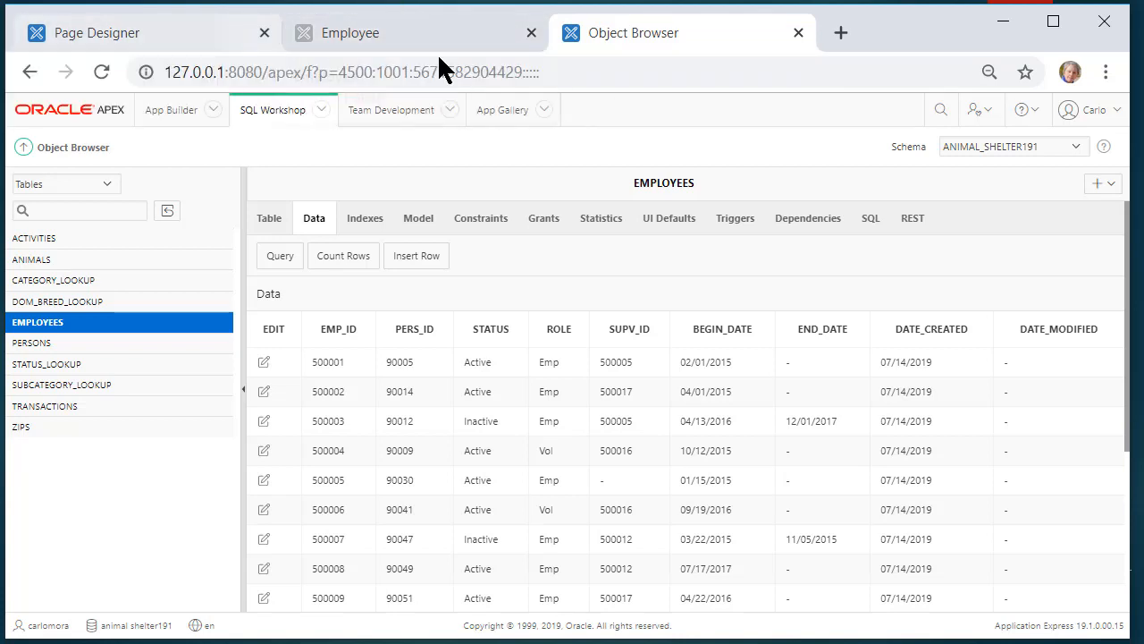
Open the application home in a new tab and go to Shared Components > List of Values
left_click(134, 32)
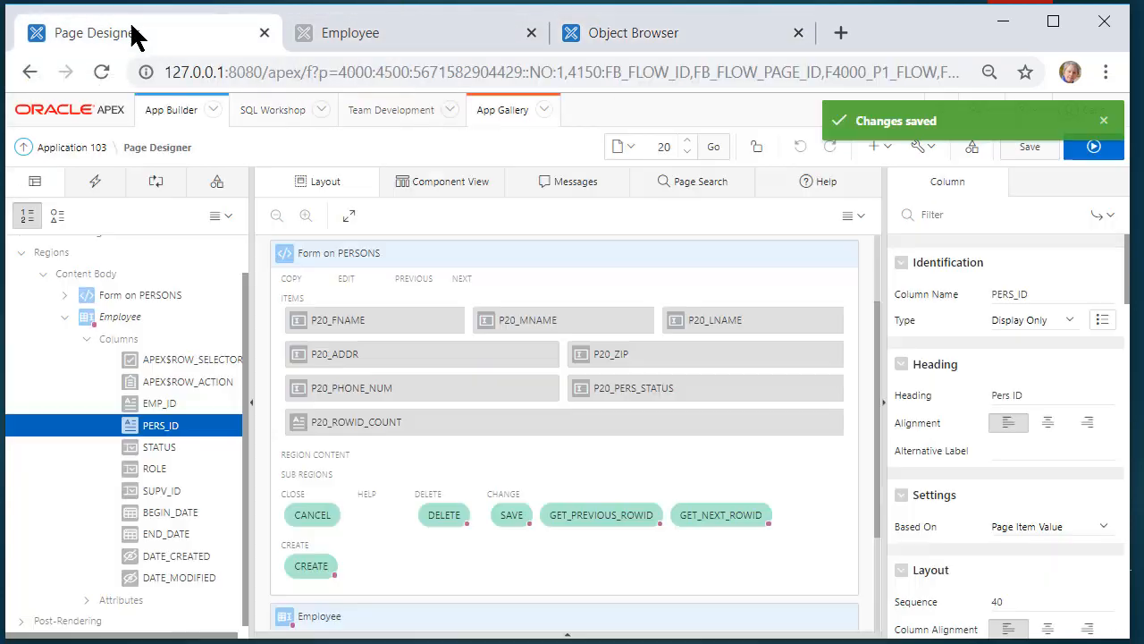
right_click(67, 150)
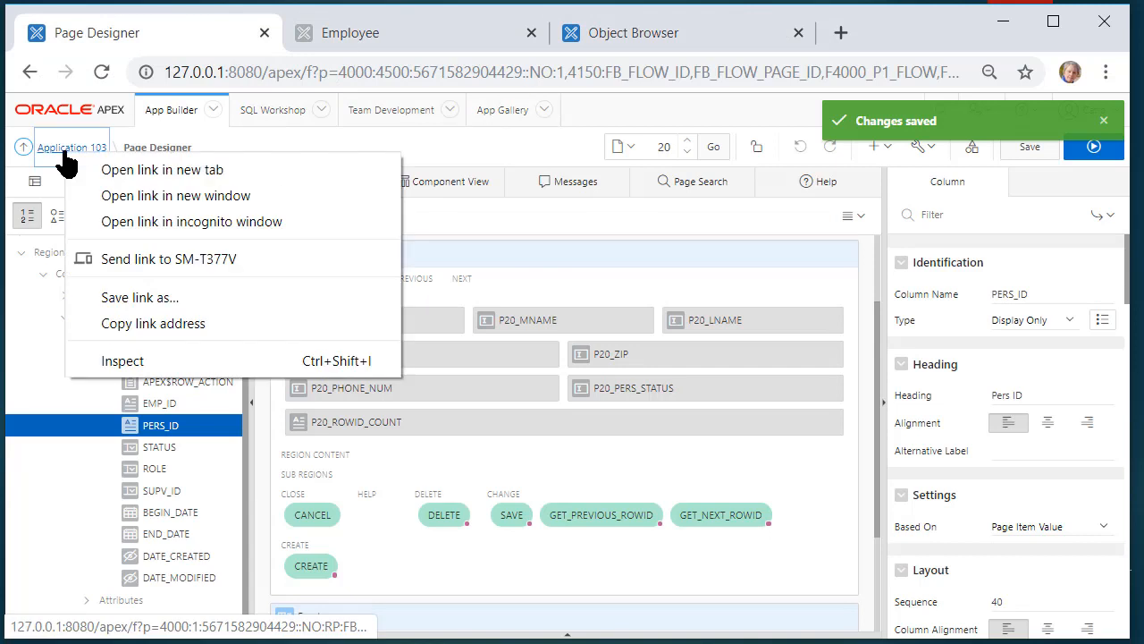
left_click(172, 169)
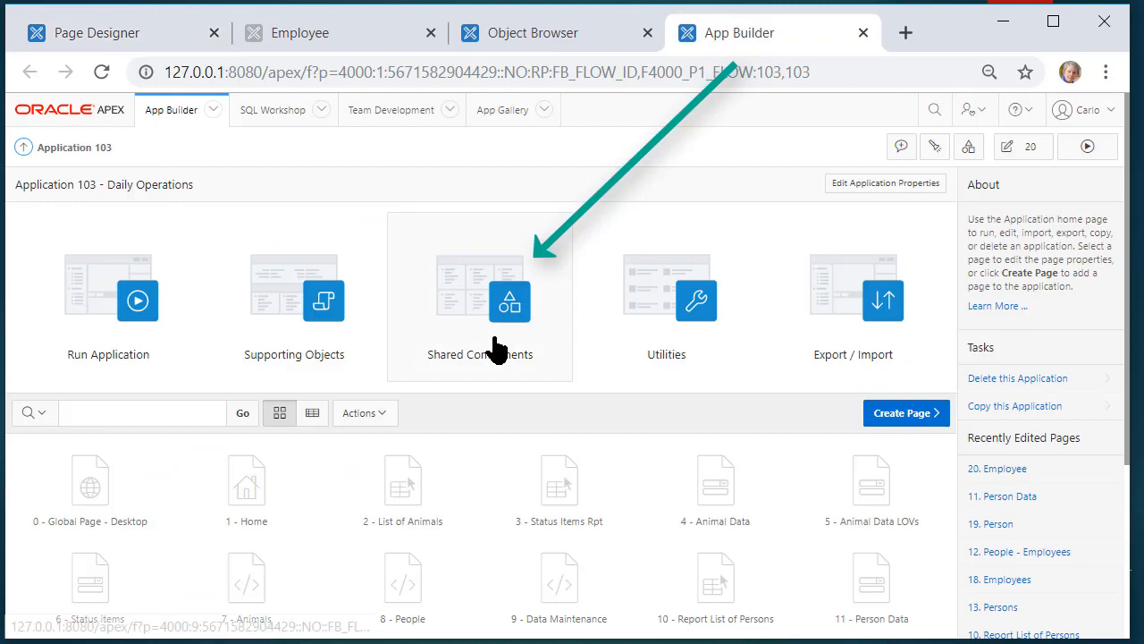
left_click(498, 345)
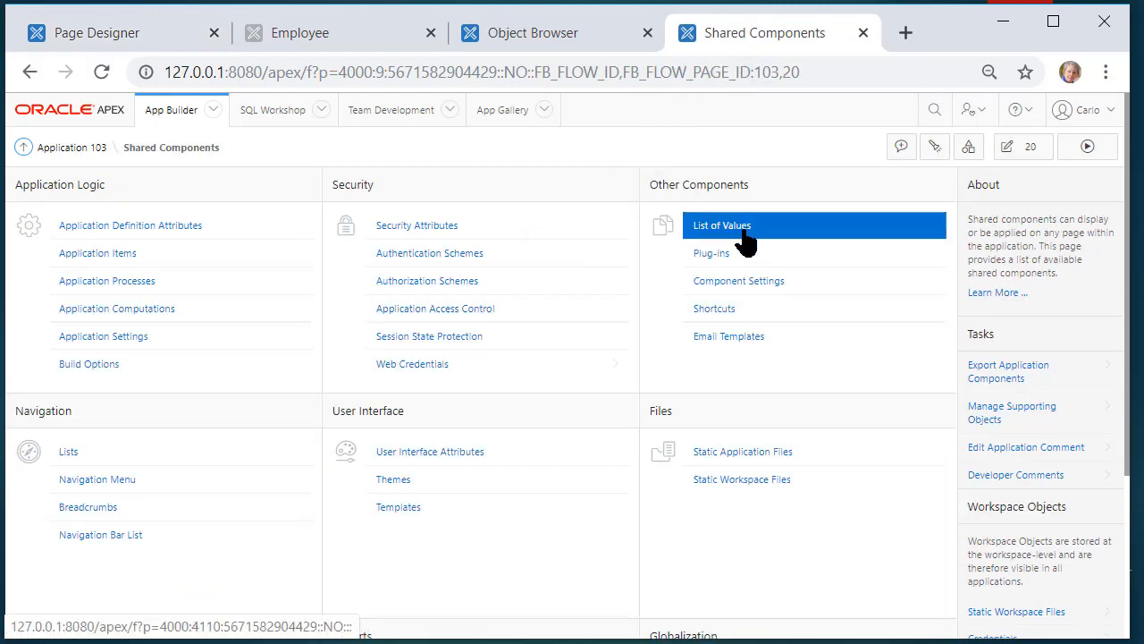
left_click(724, 227)
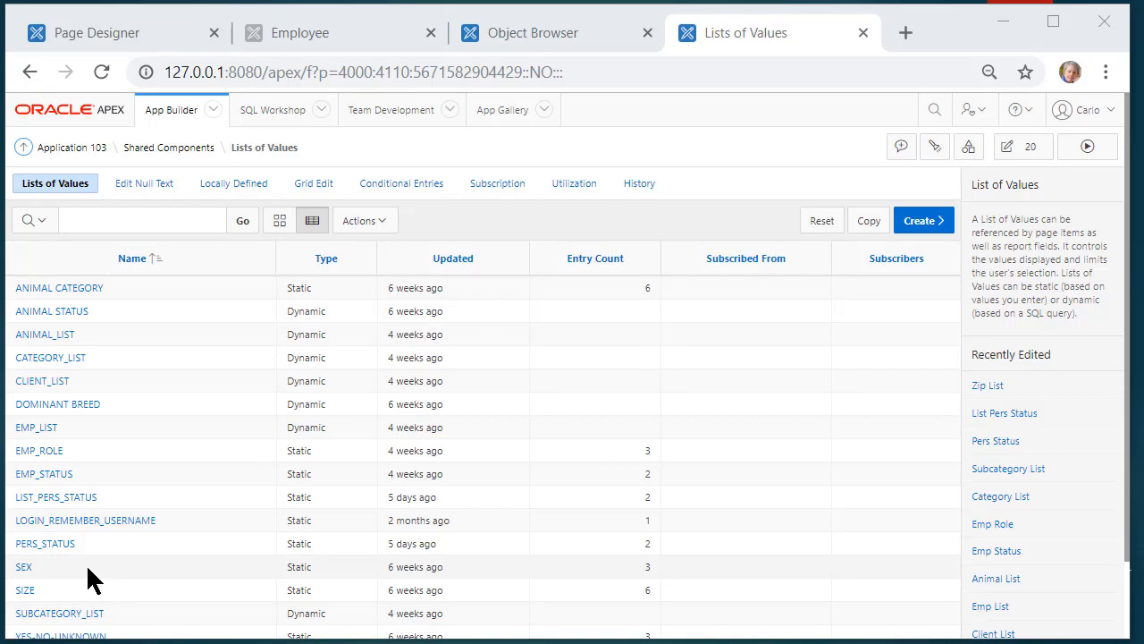
Inspect the EMP_STATUS list's static entries, Active and Inactive, then return to the overview
left_click(42, 478)
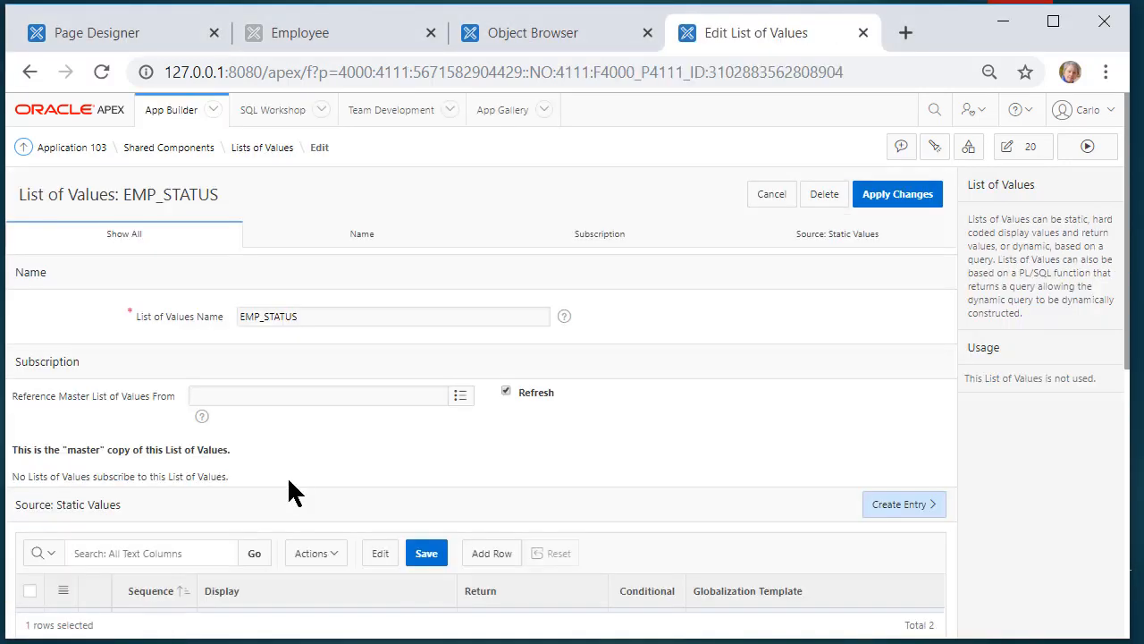
scroll(291, 484, "down", 3)
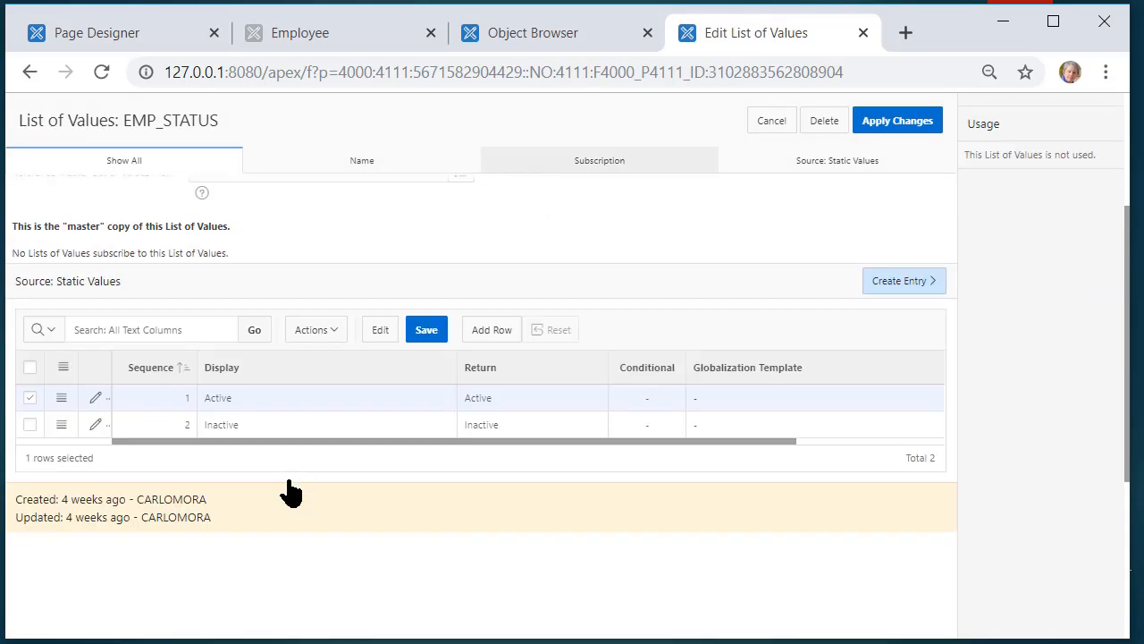
scroll(291, 492, "up", 3)
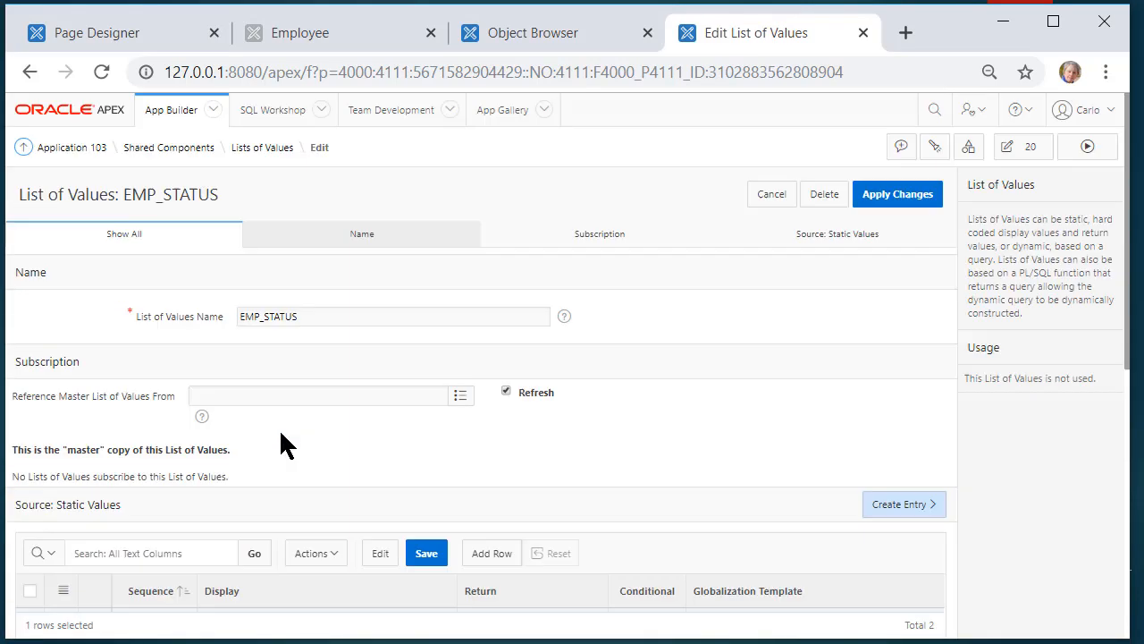
left_click(259, 150)
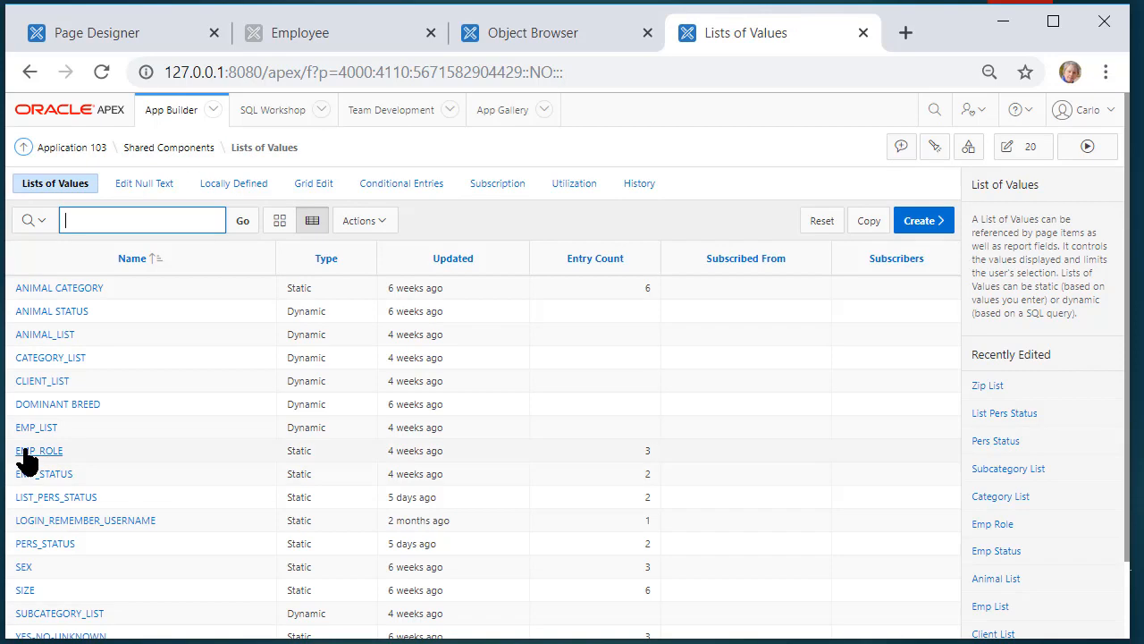
In the EMP_LIST query, insert a where status = 'Active' line before order by 1
left_click(23, 427)
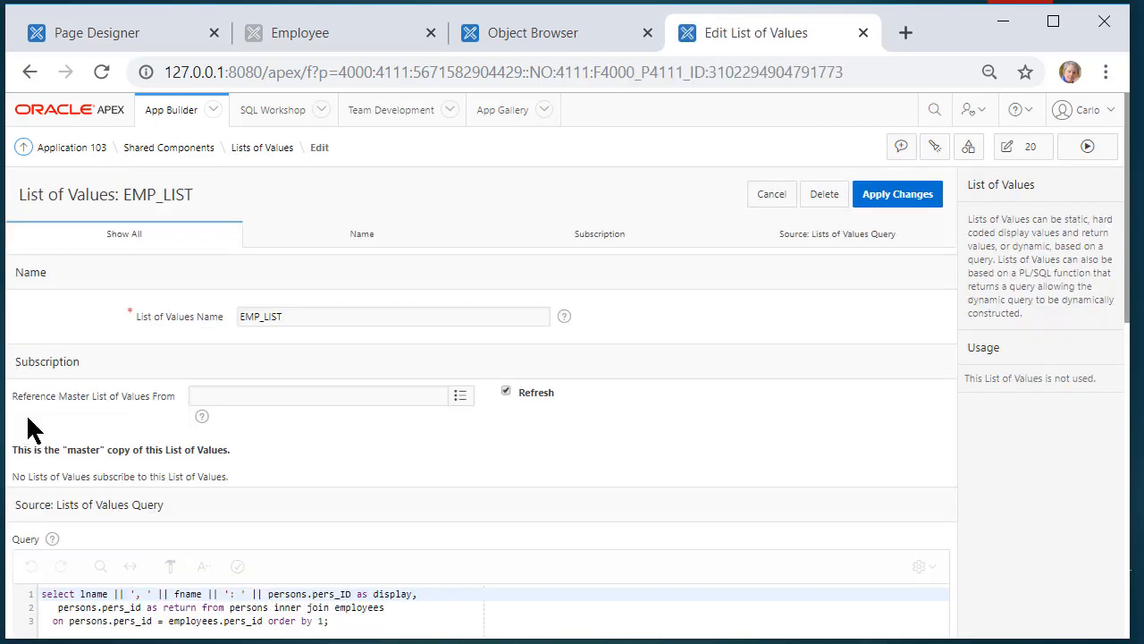
left_click(356, 632)
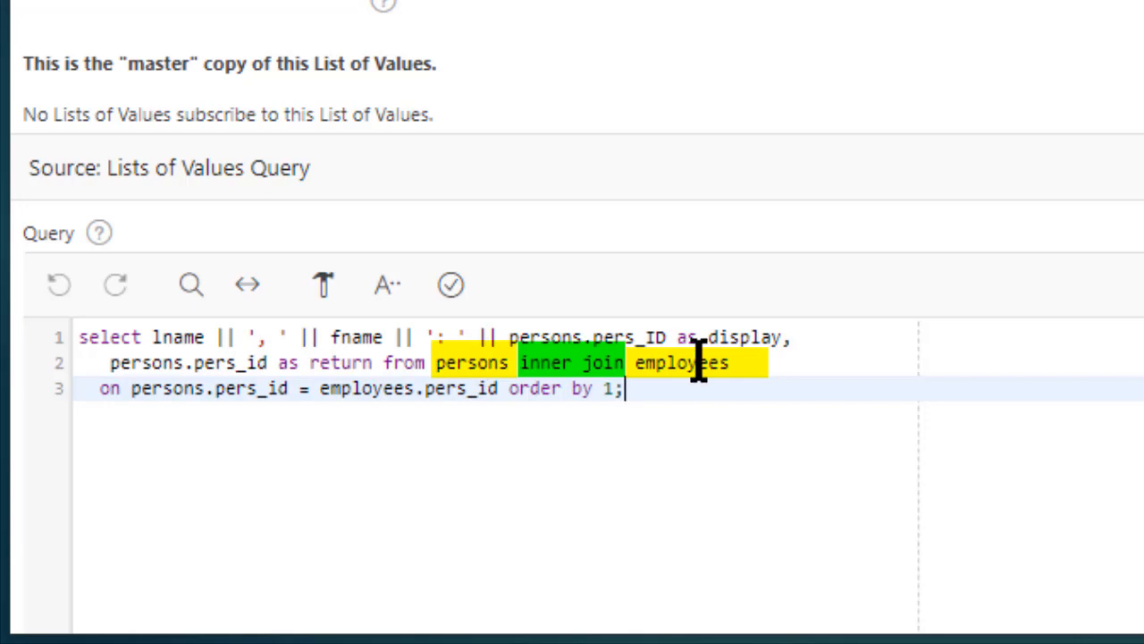
left_click(751, 366)
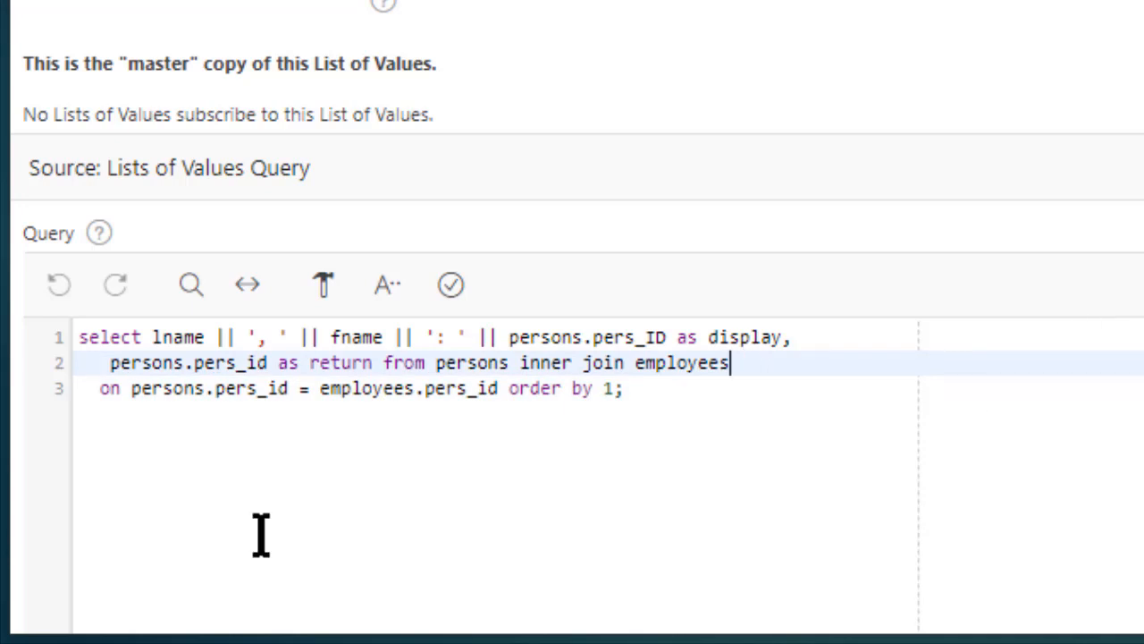
left_click(522, 389)
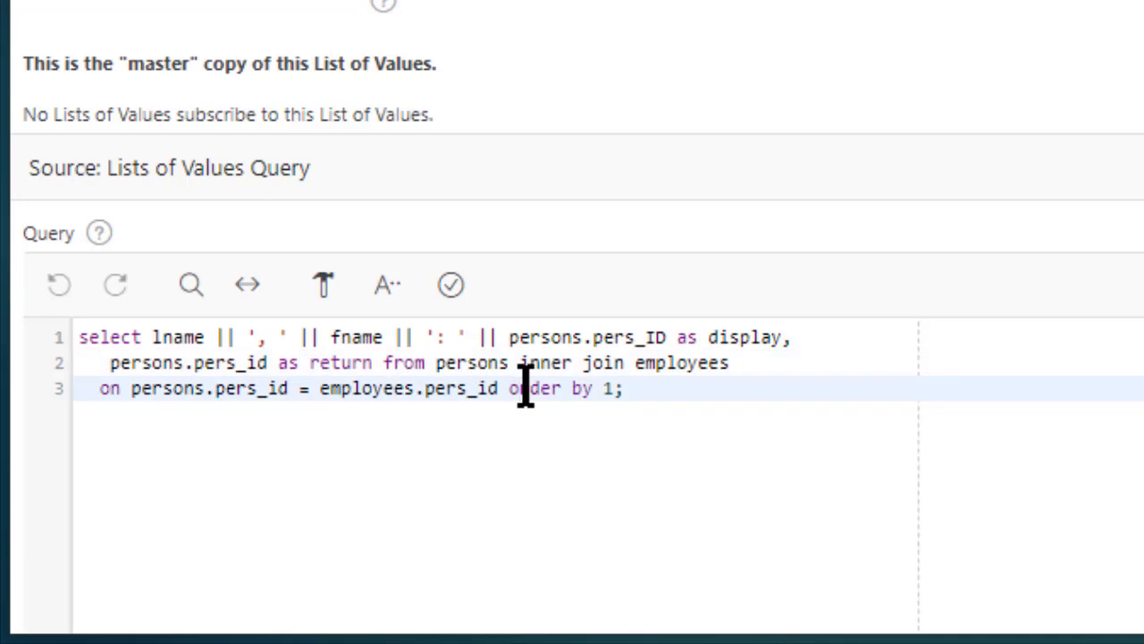
key("Return")
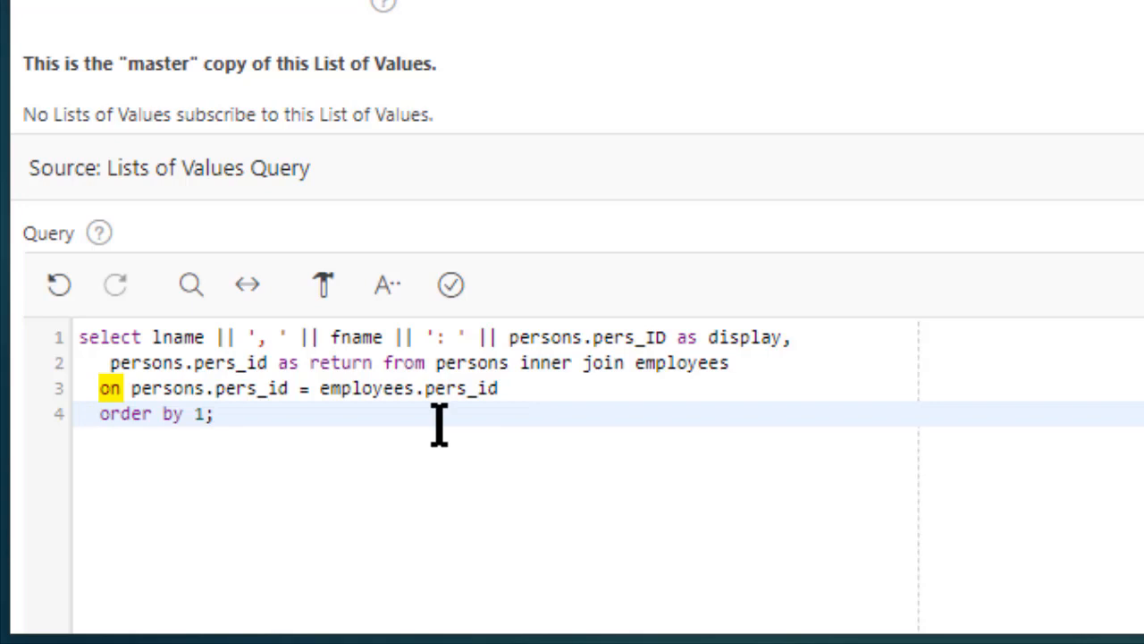
key("Return")
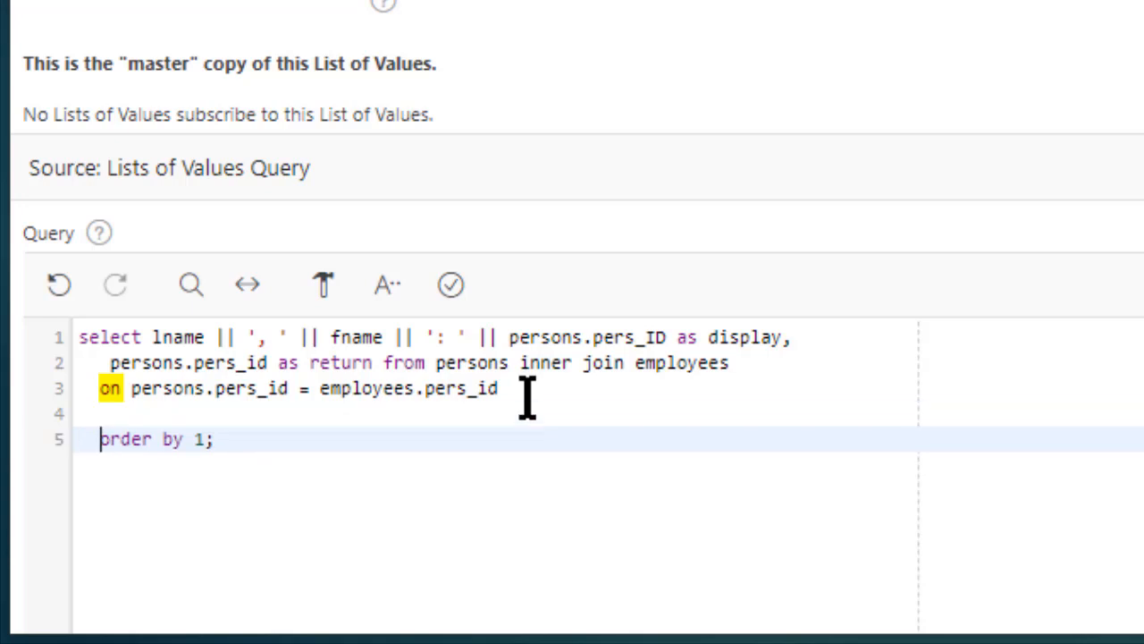
key("Up")
type("where")
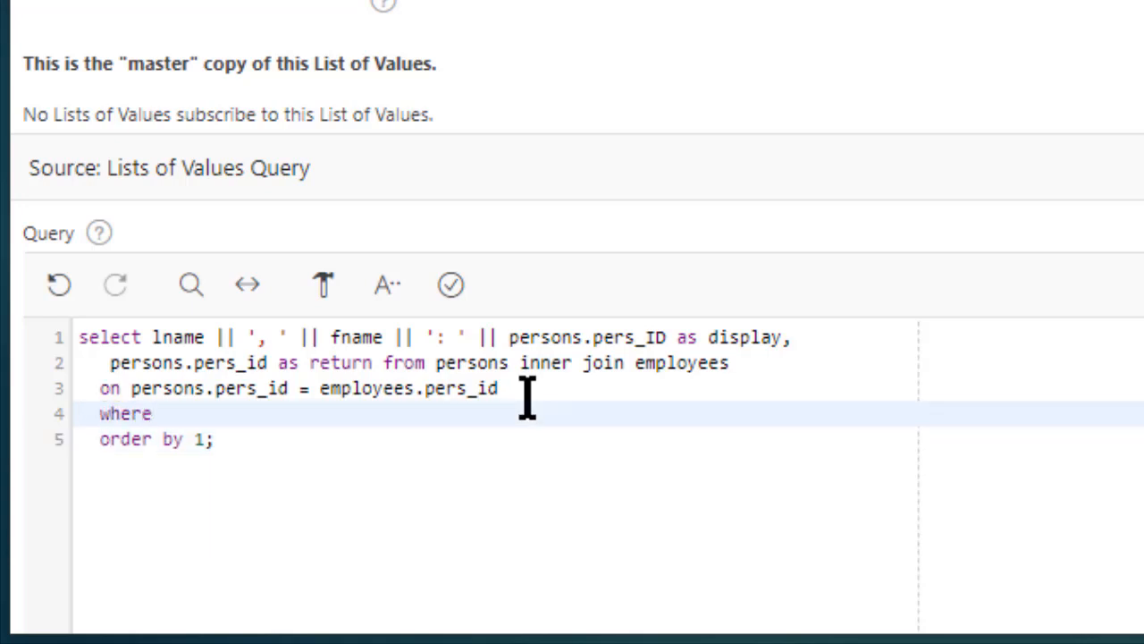
type(" status")
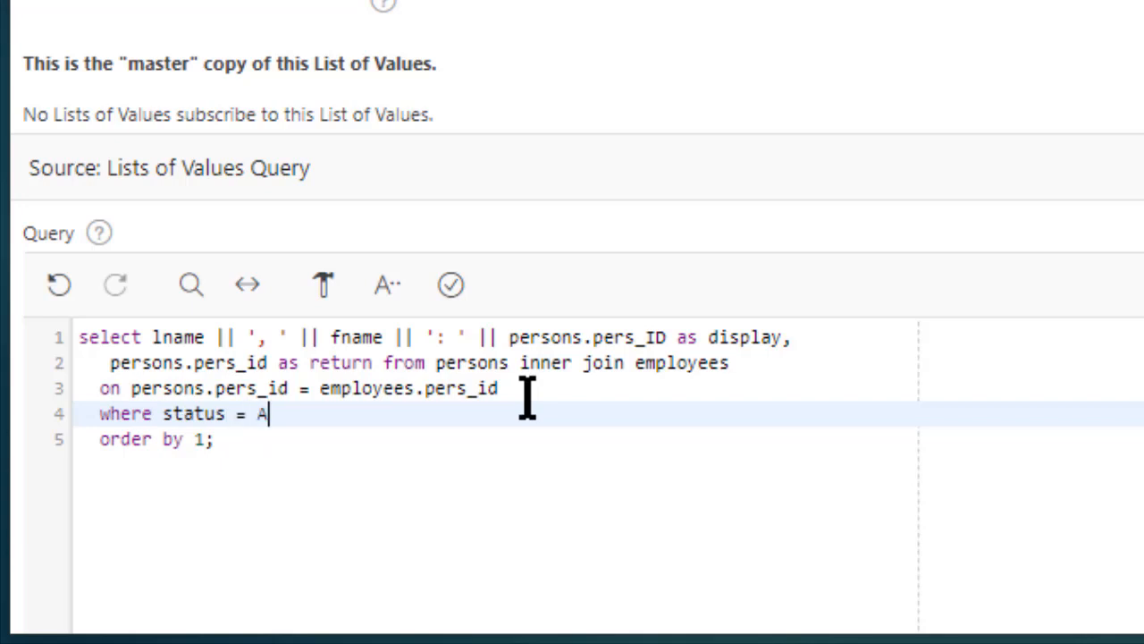
type(" = 'Active")
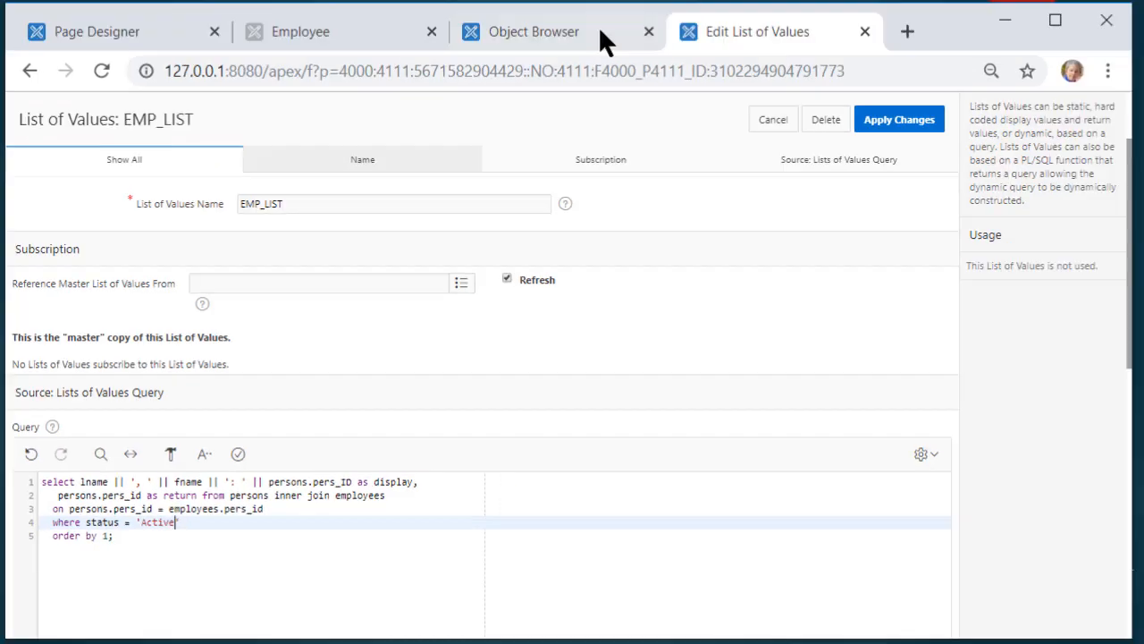
Confirm the STATUS values in the EMPLOYEES data, then validate and save EMP_LIST
left_click(569, 36)
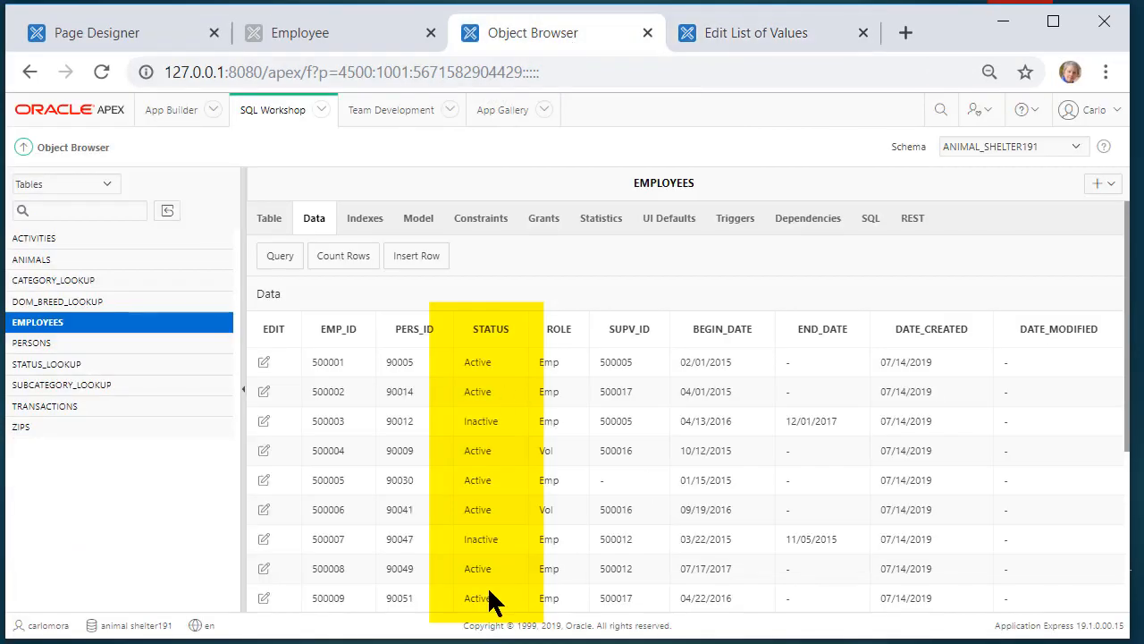
left_click(743, 32)
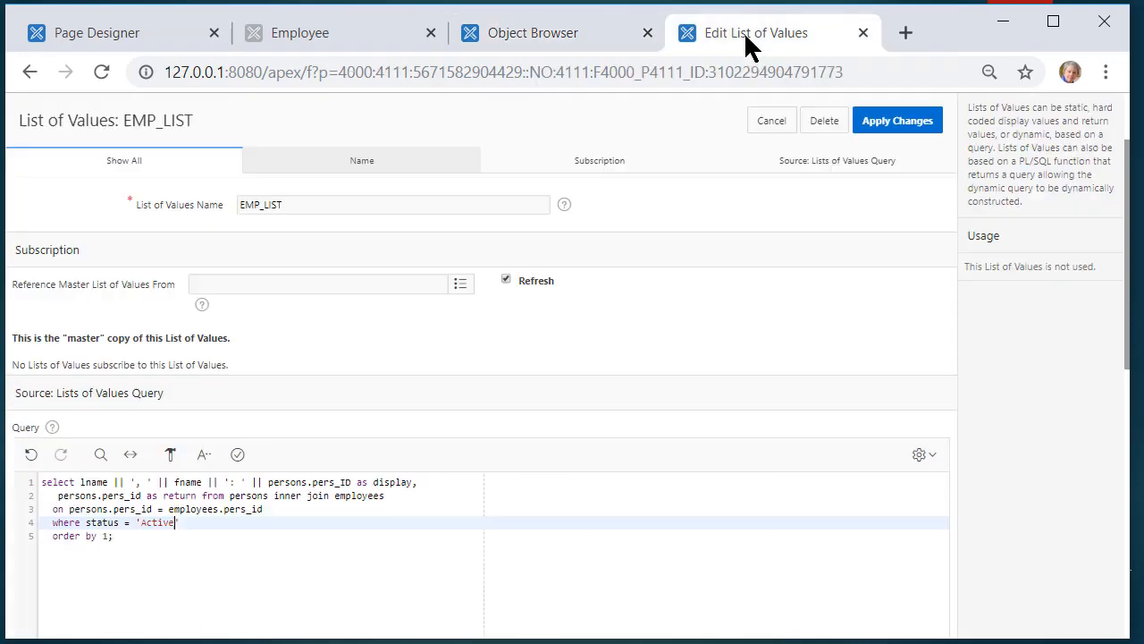
left_click(238, 454)
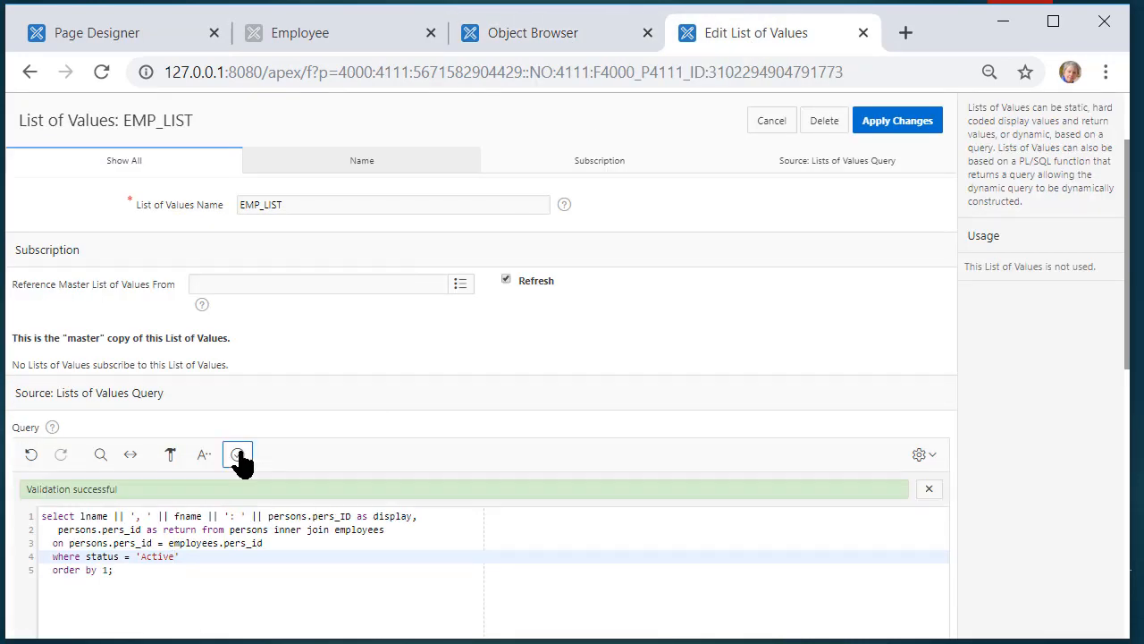
left_click(912, 122)
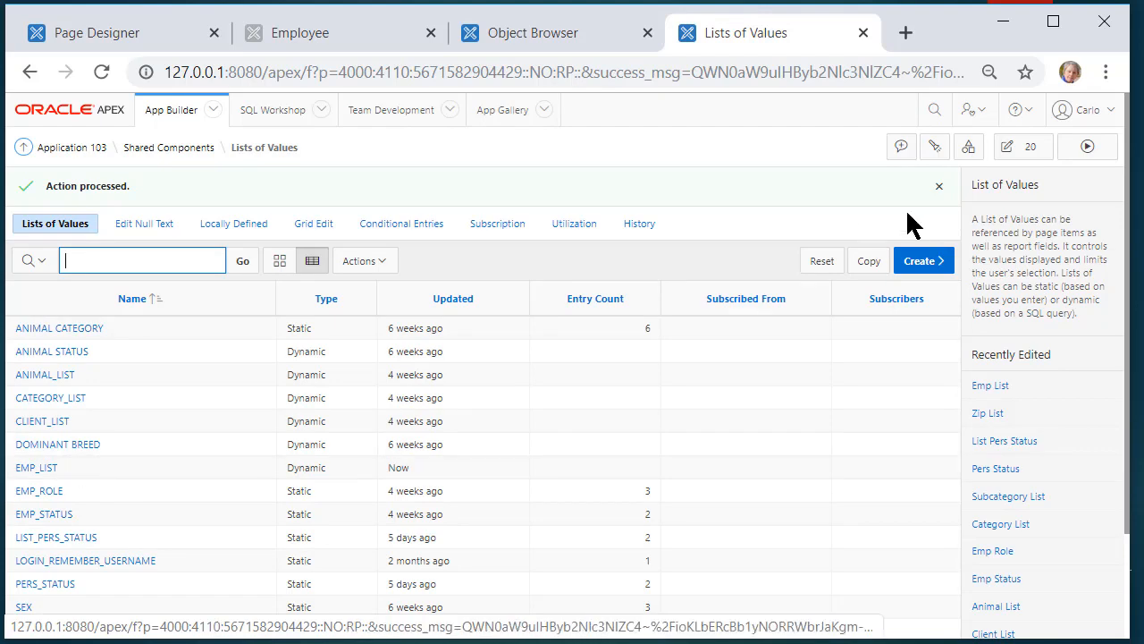
Copy the dynamic EMP_LIST into a new list of values named Supv_list
left_click(869, 260)
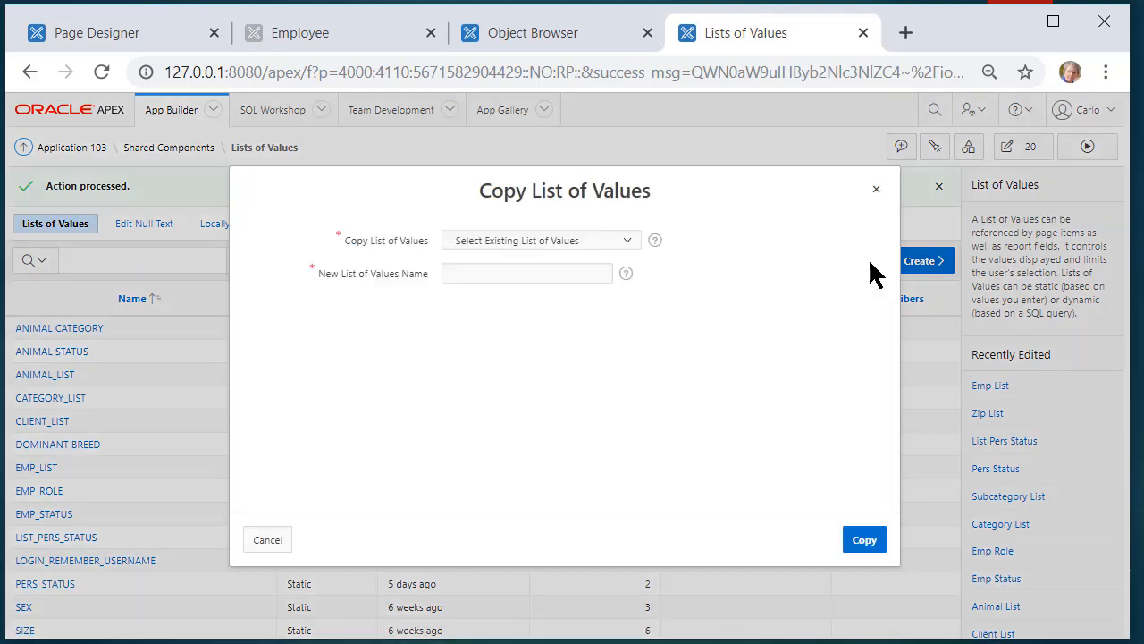
left_click(630, 240)
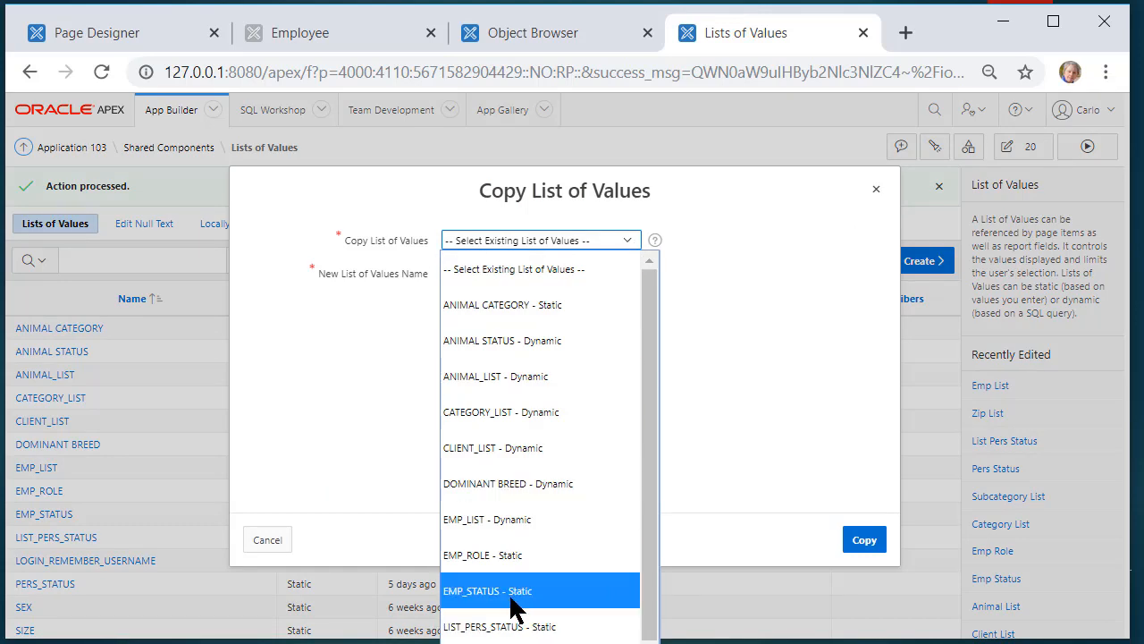
left_click(511, 517)
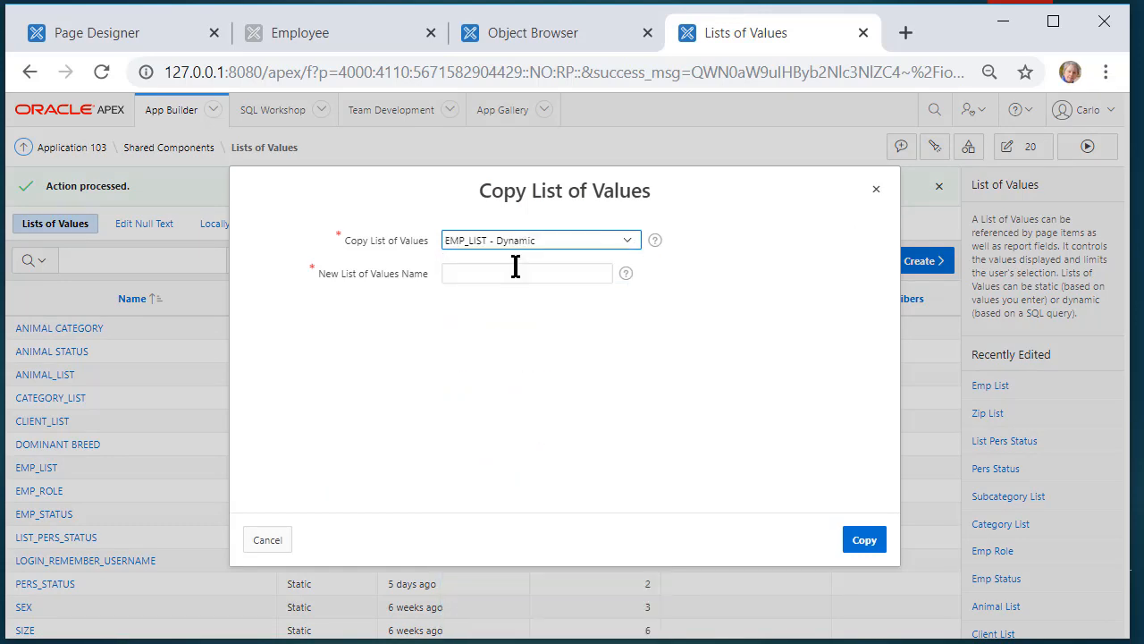
left_click(511, 272)
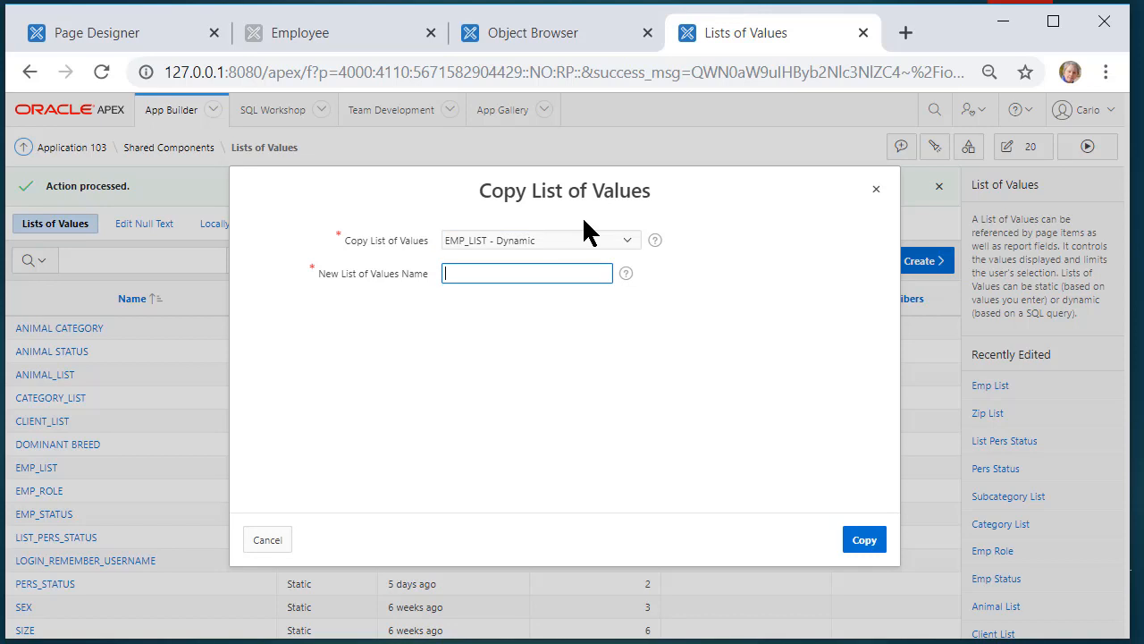
type("Supv_list")
left_click(860, 544)
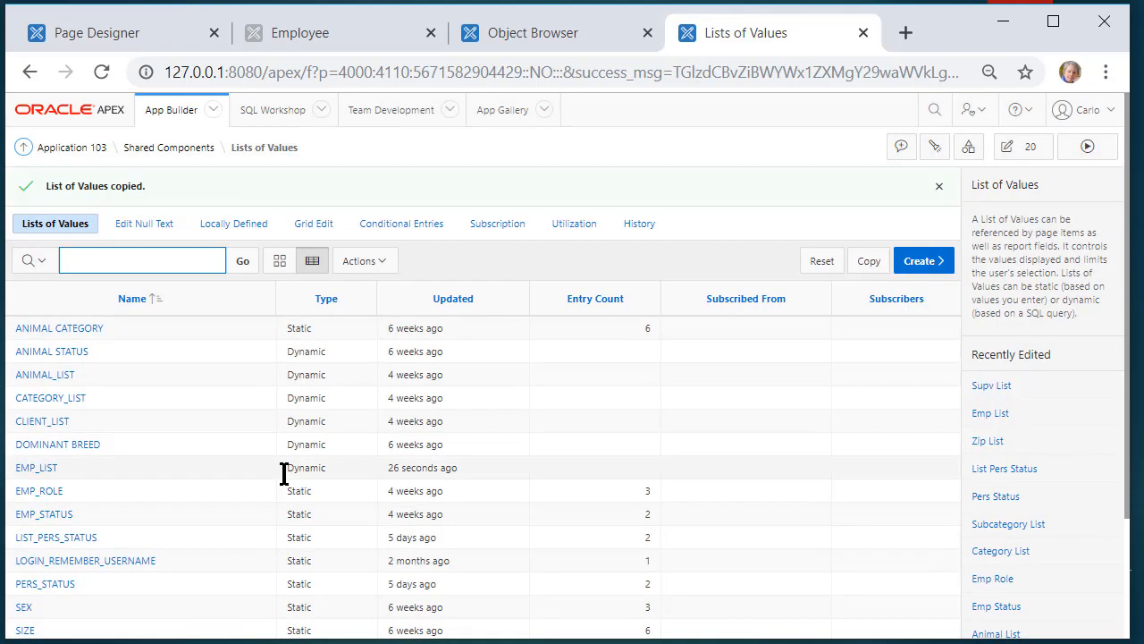
scroll(64, 393, "down", 3)
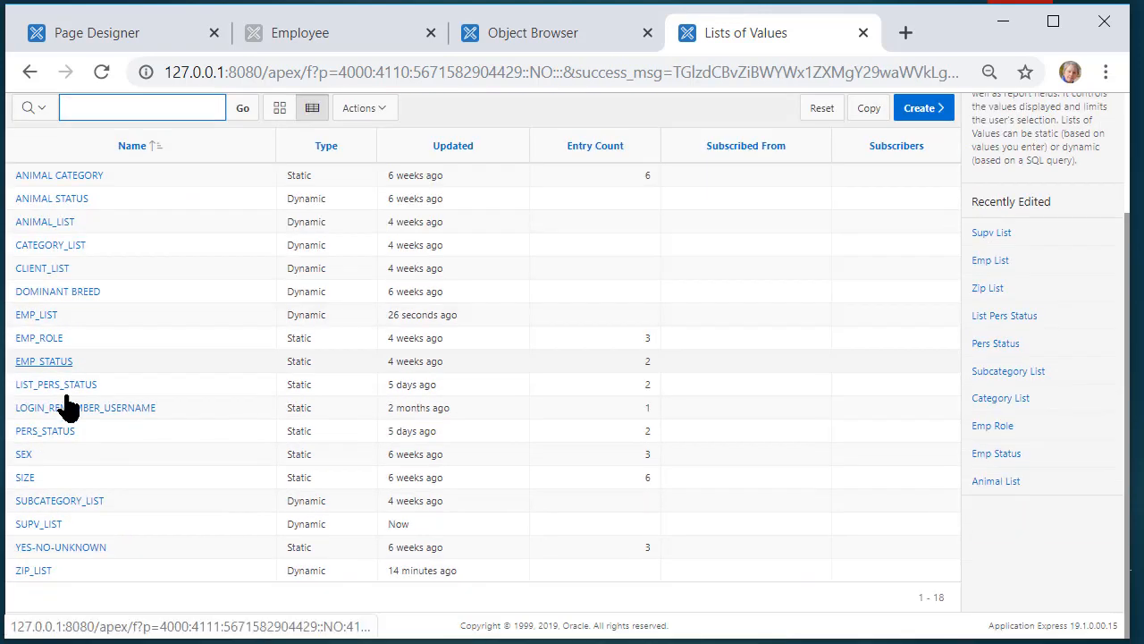
Add an "and role = 'Employee'" condition under the 'Active' filter in SUPV_LIST's query
left_click(40, 526)
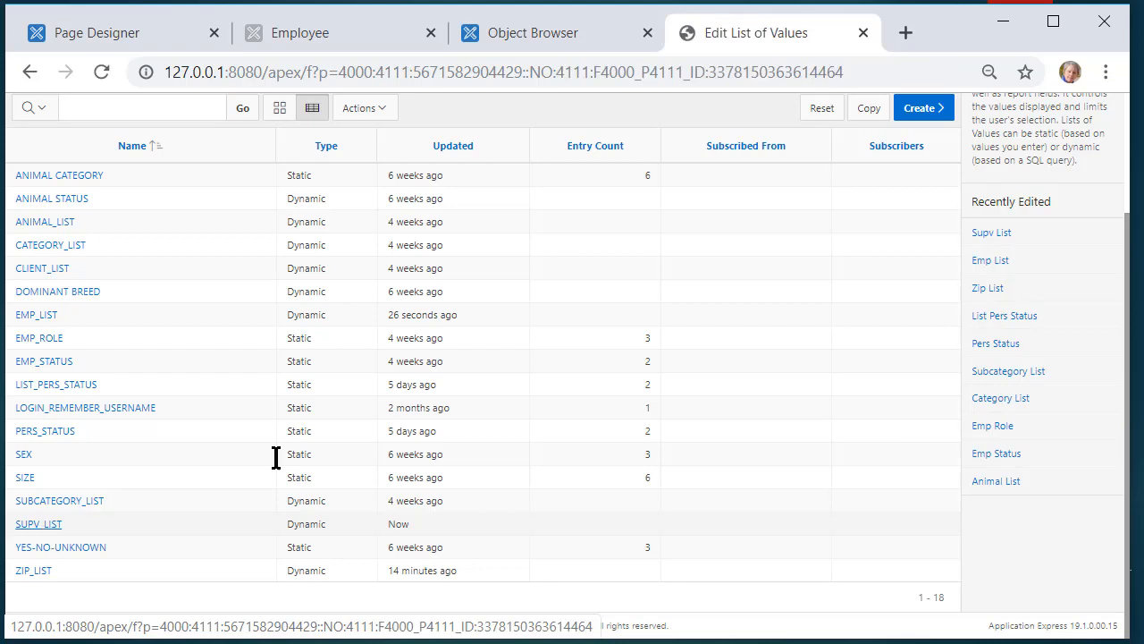
scroll(268, 500, "down", 1)
scroll(318, 483, "down", 3)
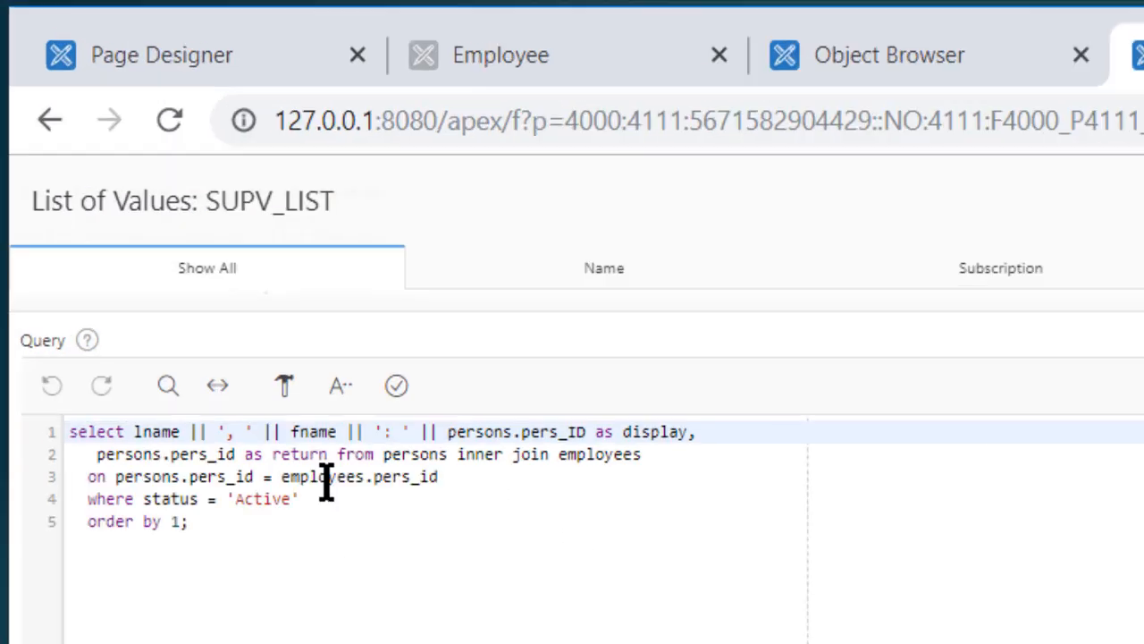
left_click(209, 312)
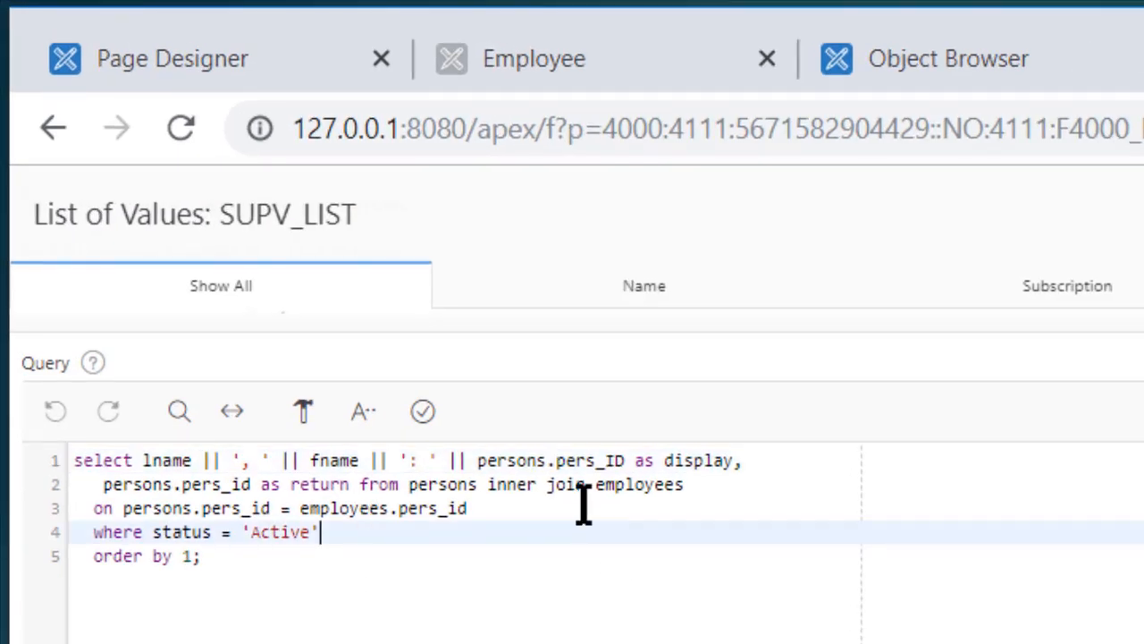
key("Return")
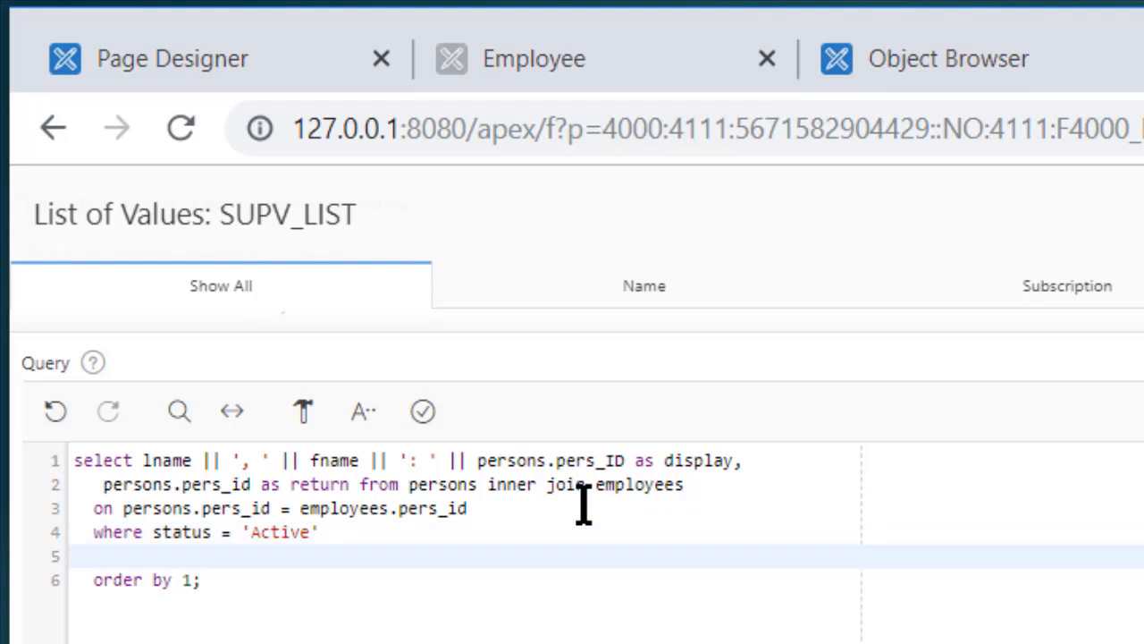
type("and")
key("BackSpace")
key("BackSpace")
key("BackSpace")
key("BackSpace")
type("and role =")
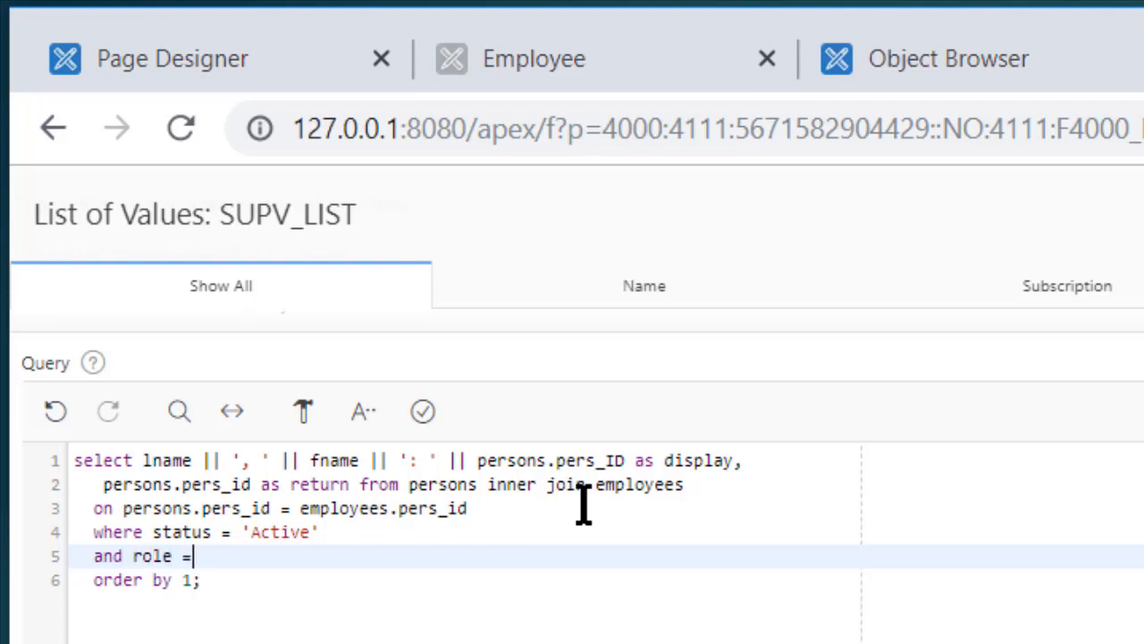
type(" 'Employee")
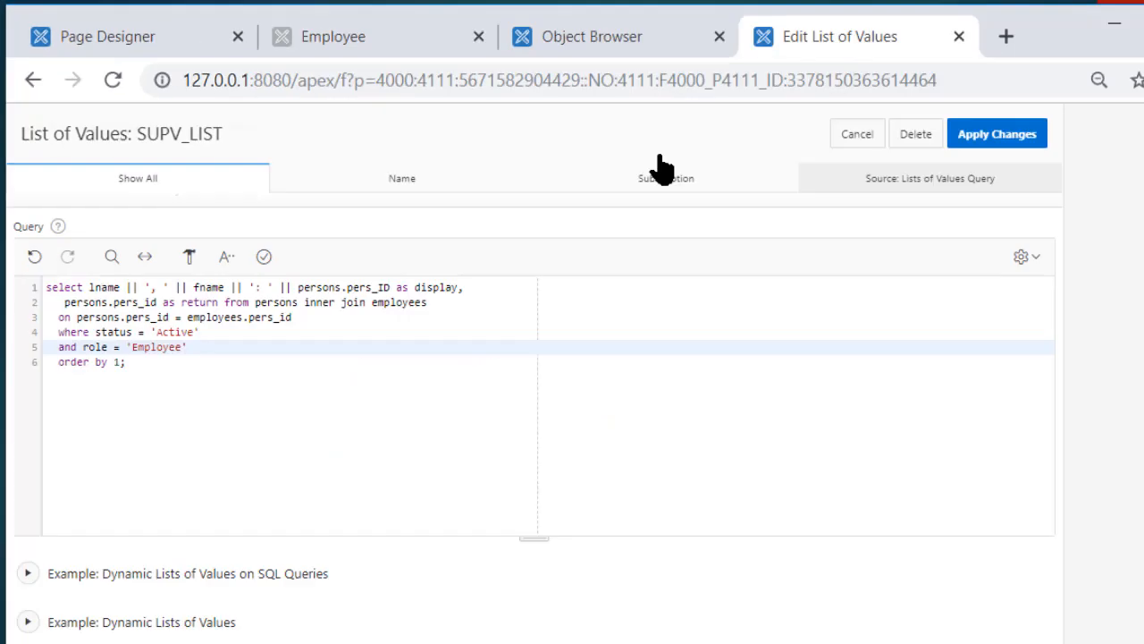
After checking the stored role values, change the condition to role = 'Emp' and save SUPV_LIST
left_click(638, 36)
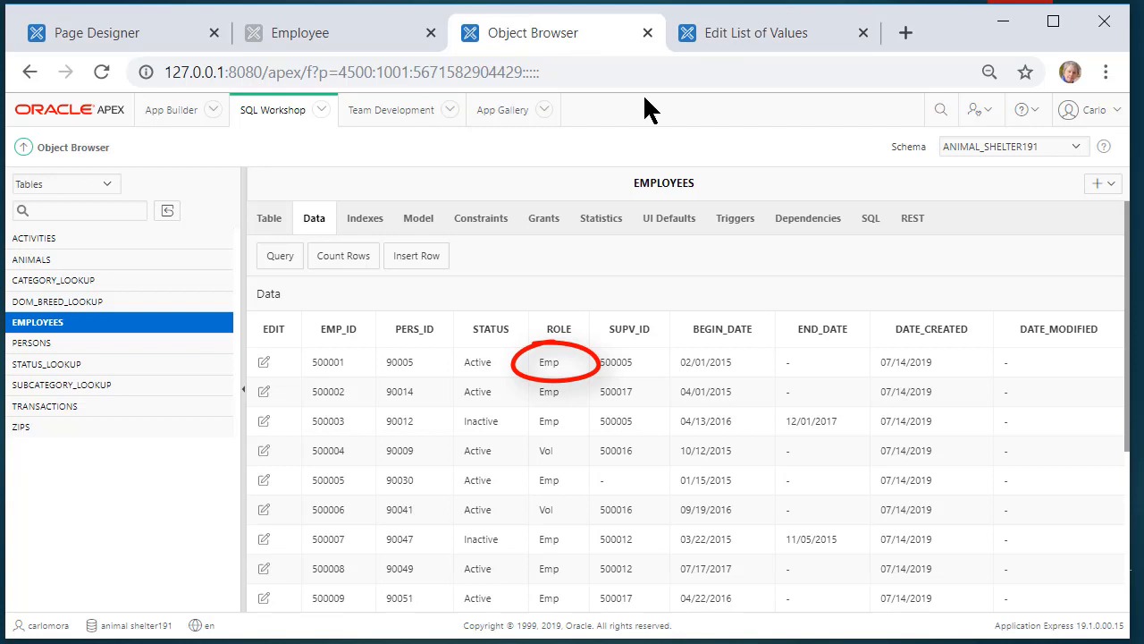
left_click(761, 37)
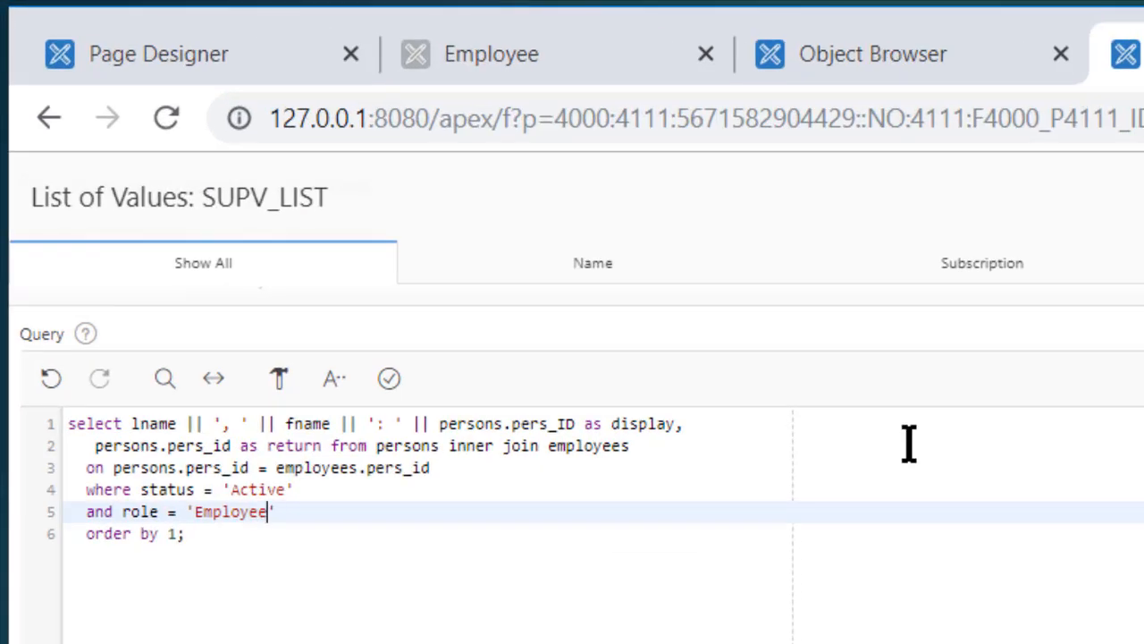
key("BackSpace")
key("BackSpace")
key("BackSpace")
key("BackSpace")
key("BackSpace")
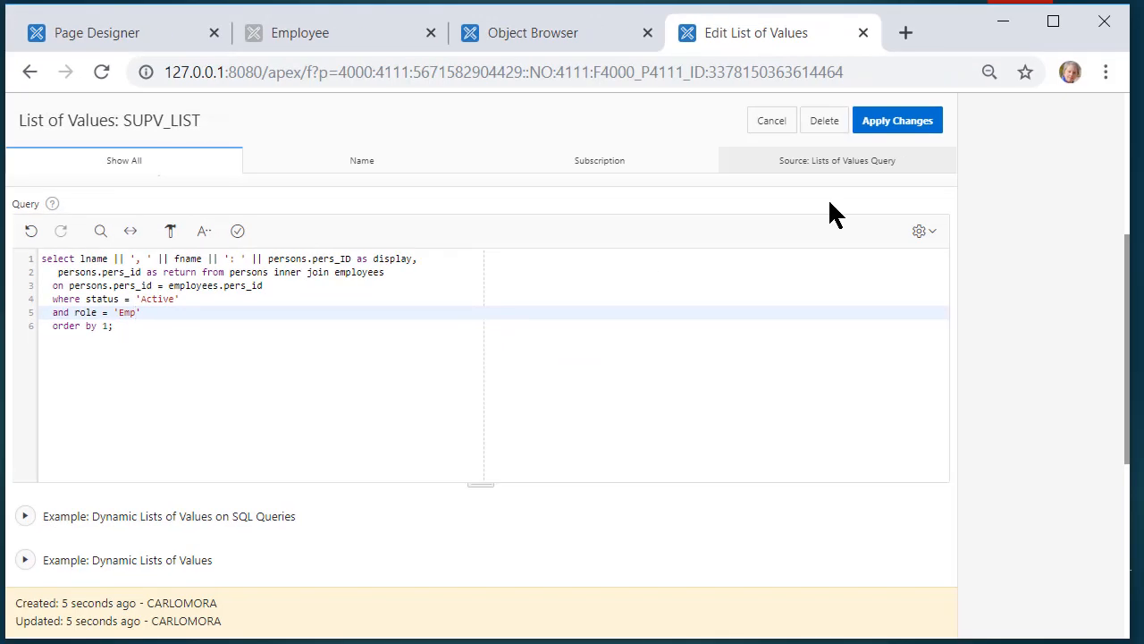
left_click(907, 117)
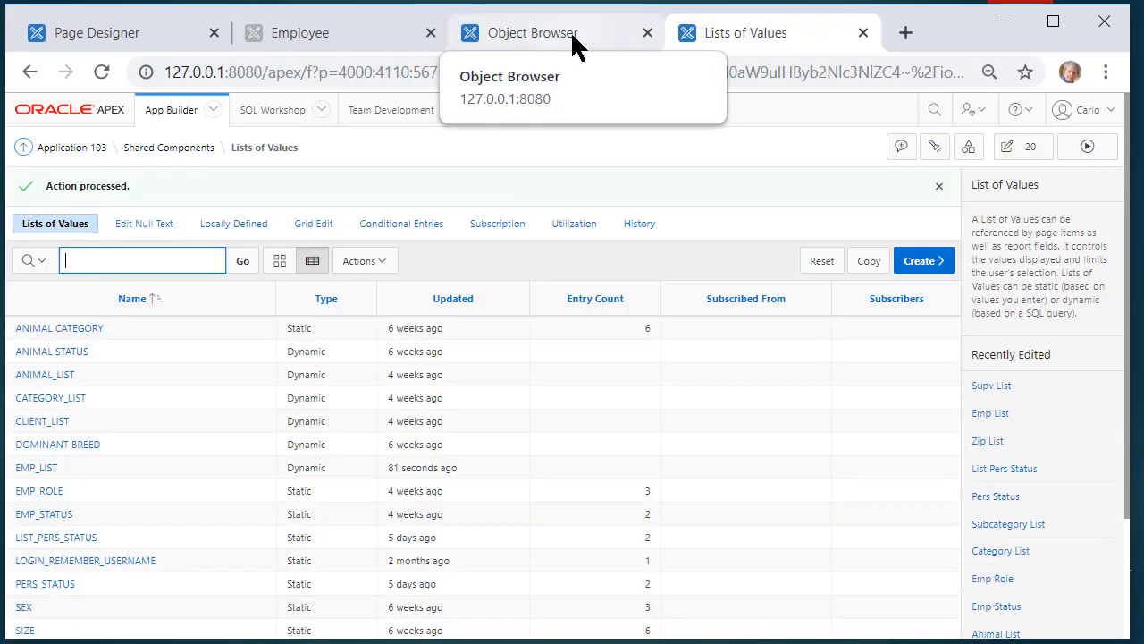
left_click(330, 32)
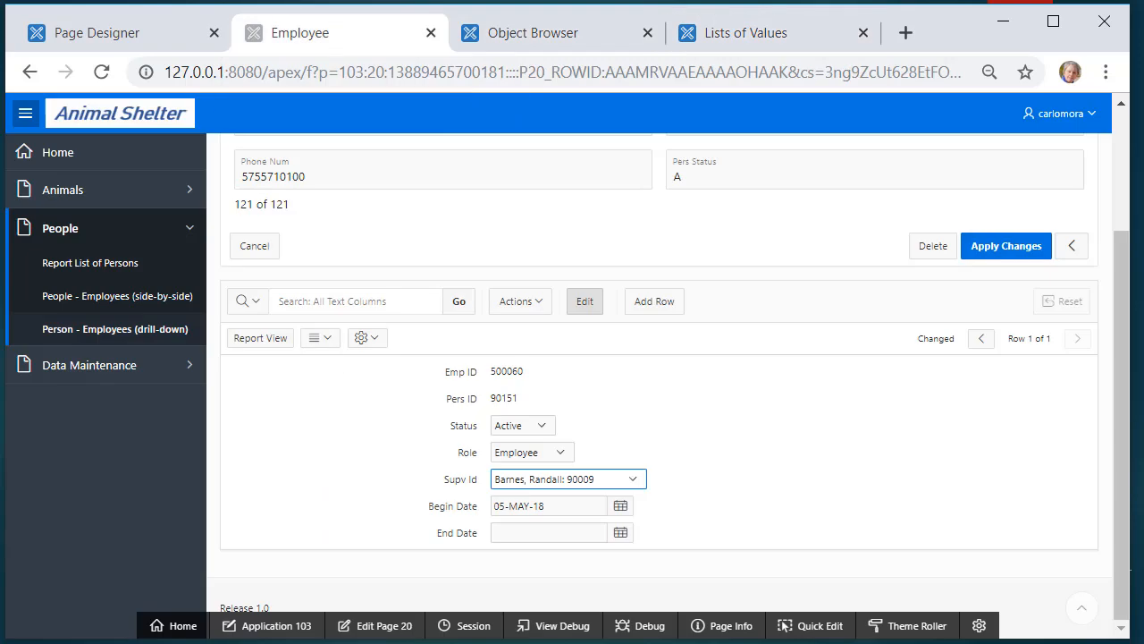
Look for SUPV_LIST in SUPV_ID's list of values, which is not yet offered
left_click(116, 38)
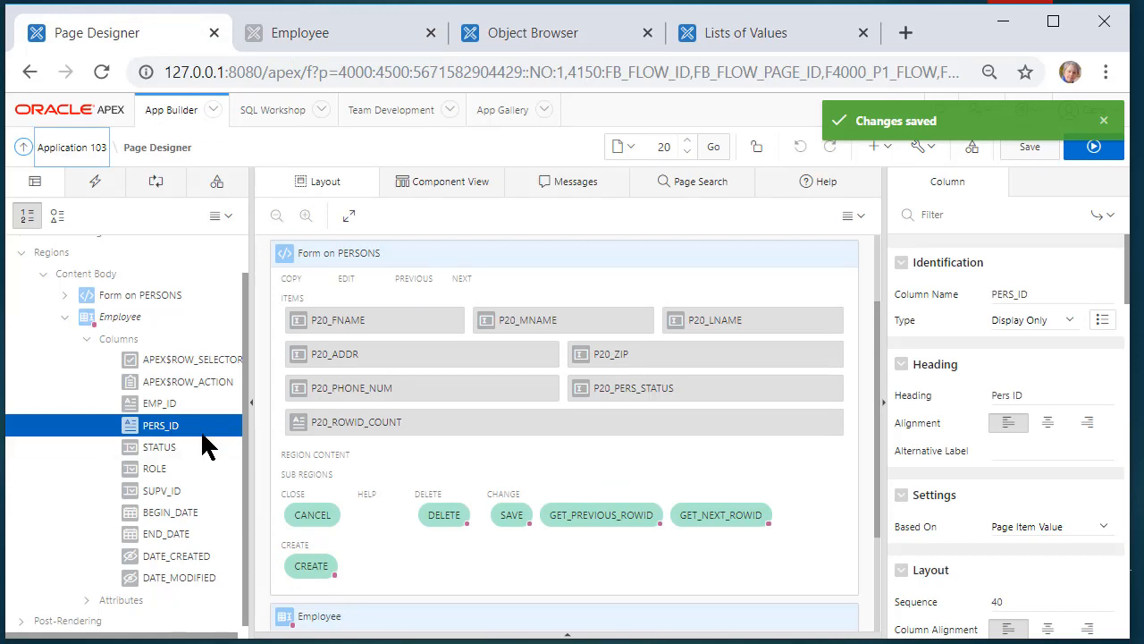
left_click(177, 491)
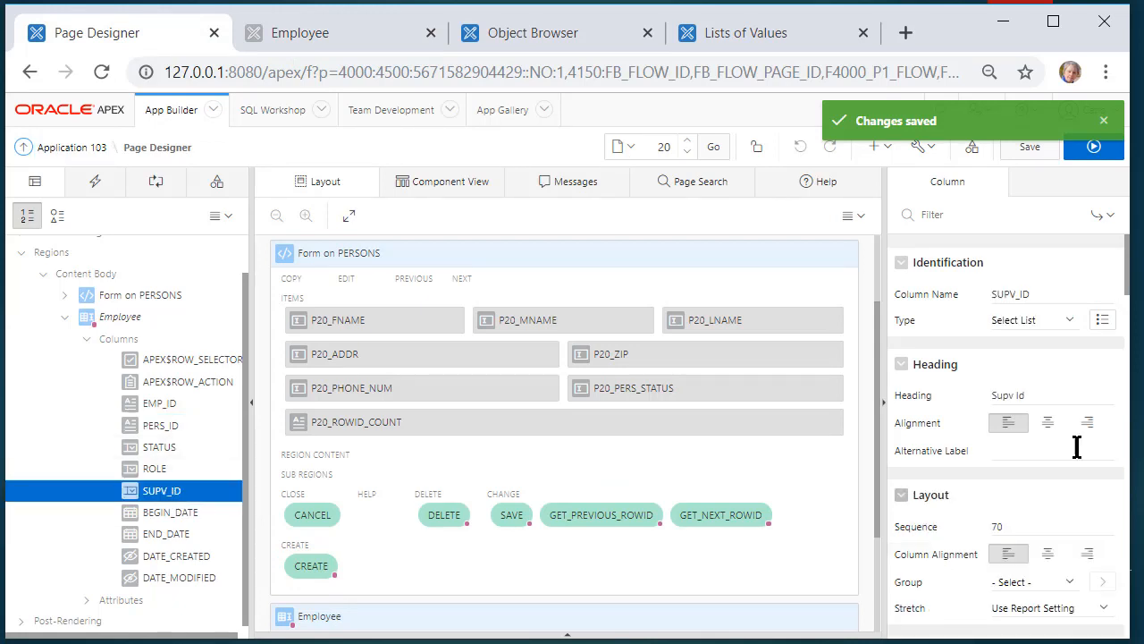
scroll(1070, 402, "down", 5)
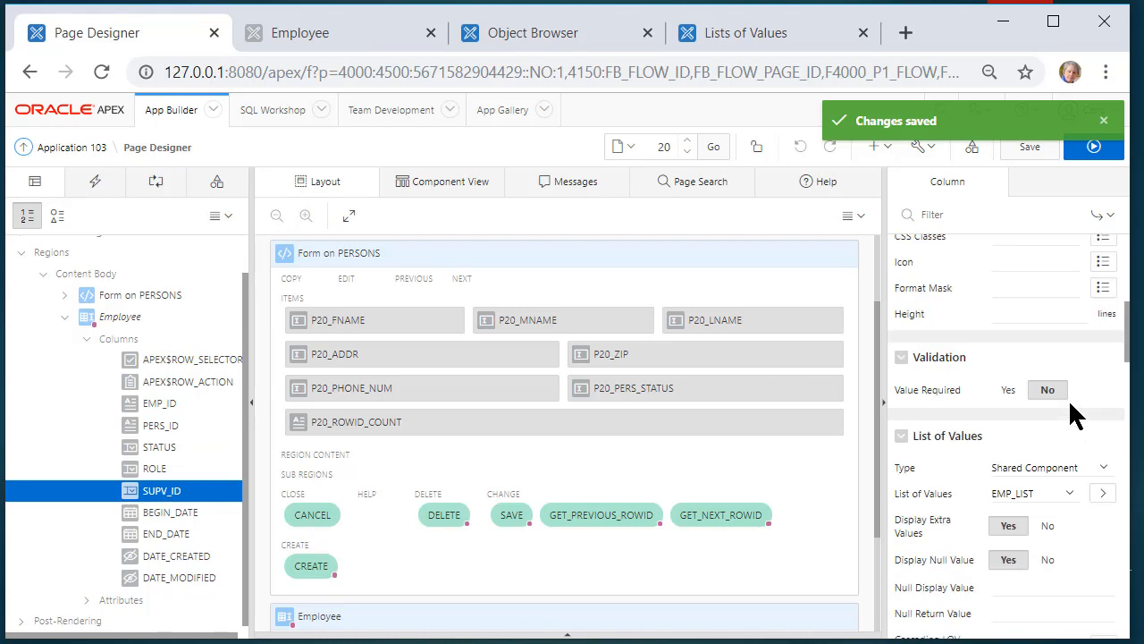
scroll(1073, 411, "down", 1)
left_click(1066, 379)
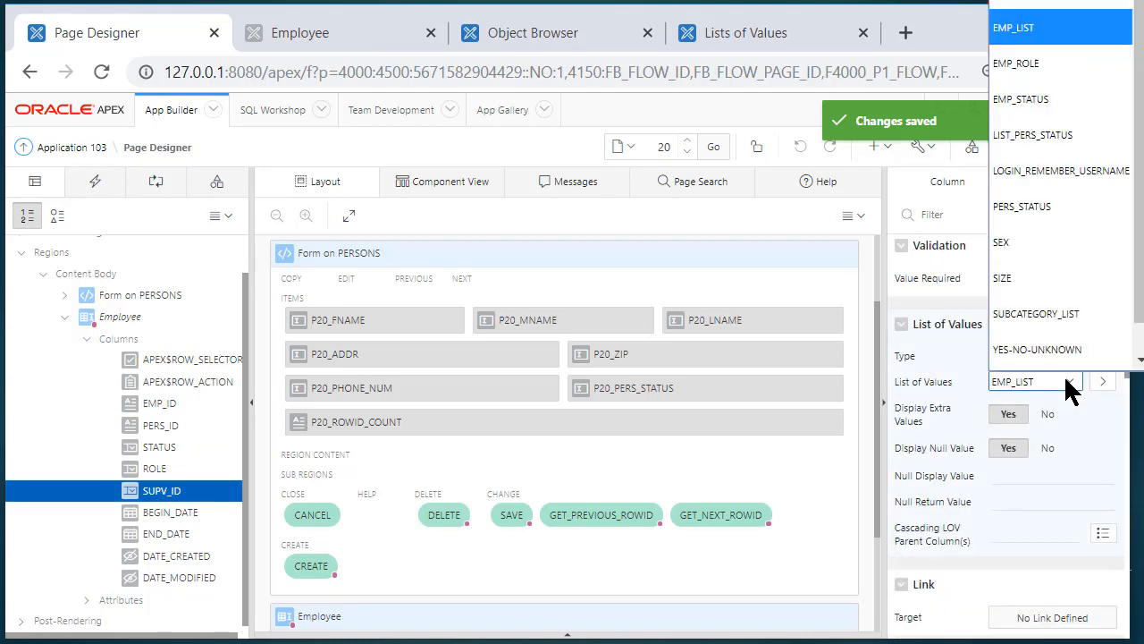
scroll(1118, 349, "down", 1)
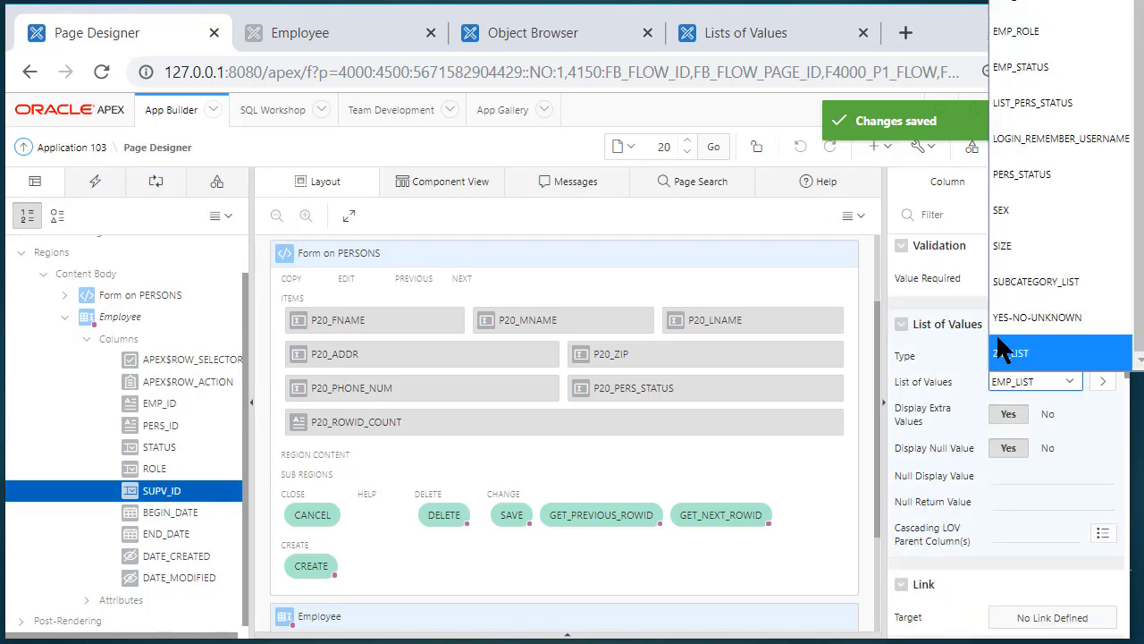
scroll(1073, 300, "up", 1)
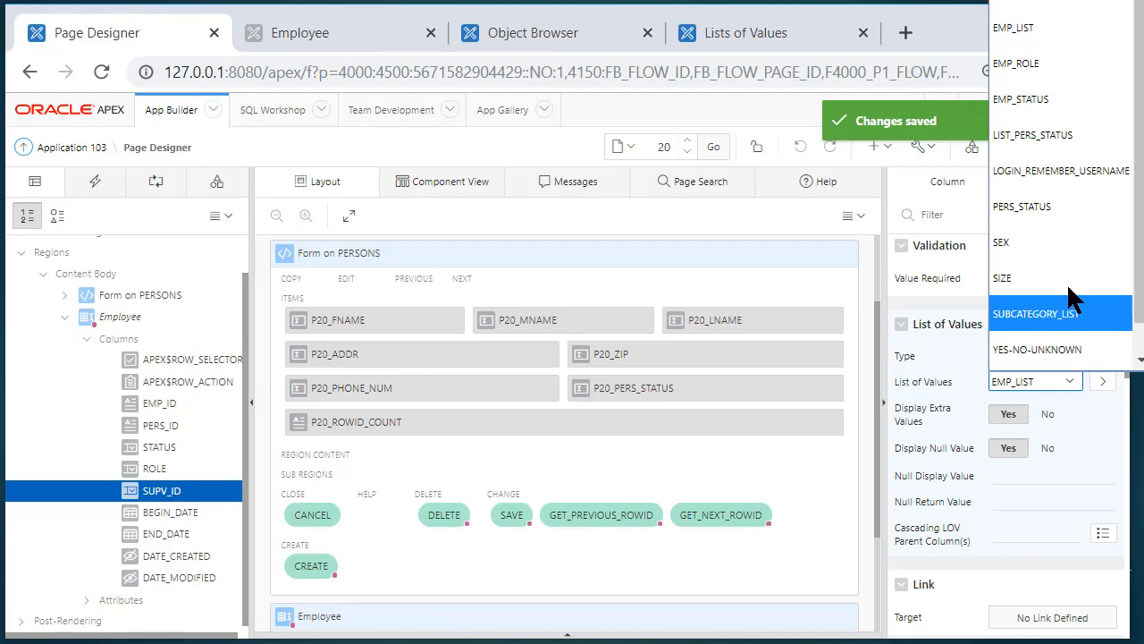
scroll(1073, 300, "down", 1)
left_click(636, 474)
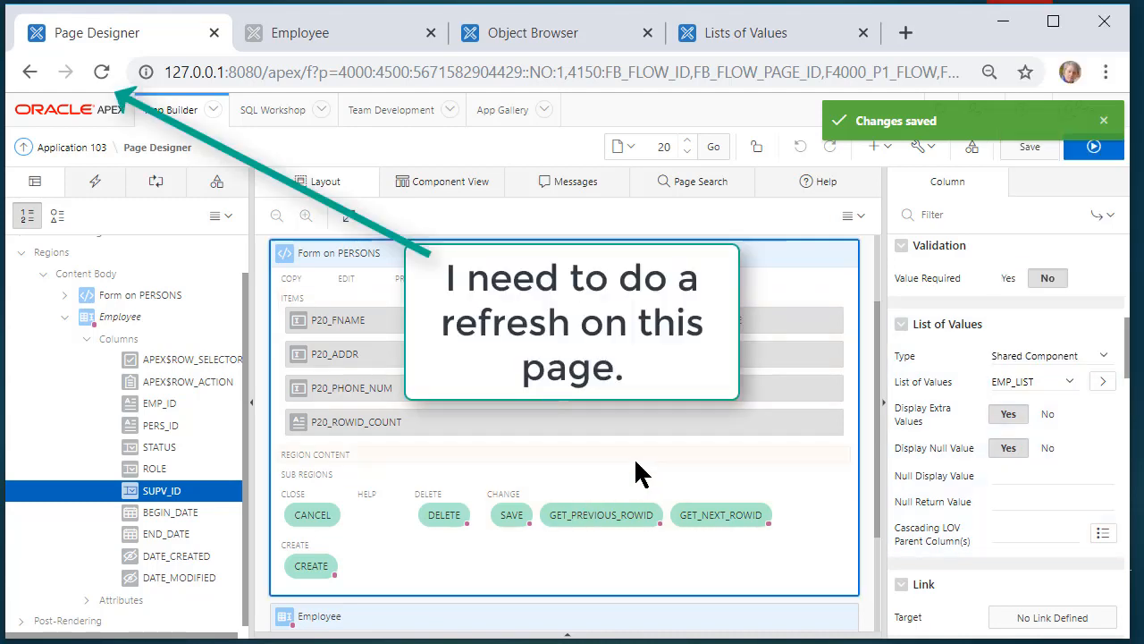
Reload Page Designer and reselect the Employee region's SUPV_ID column
left_click(95, 73)
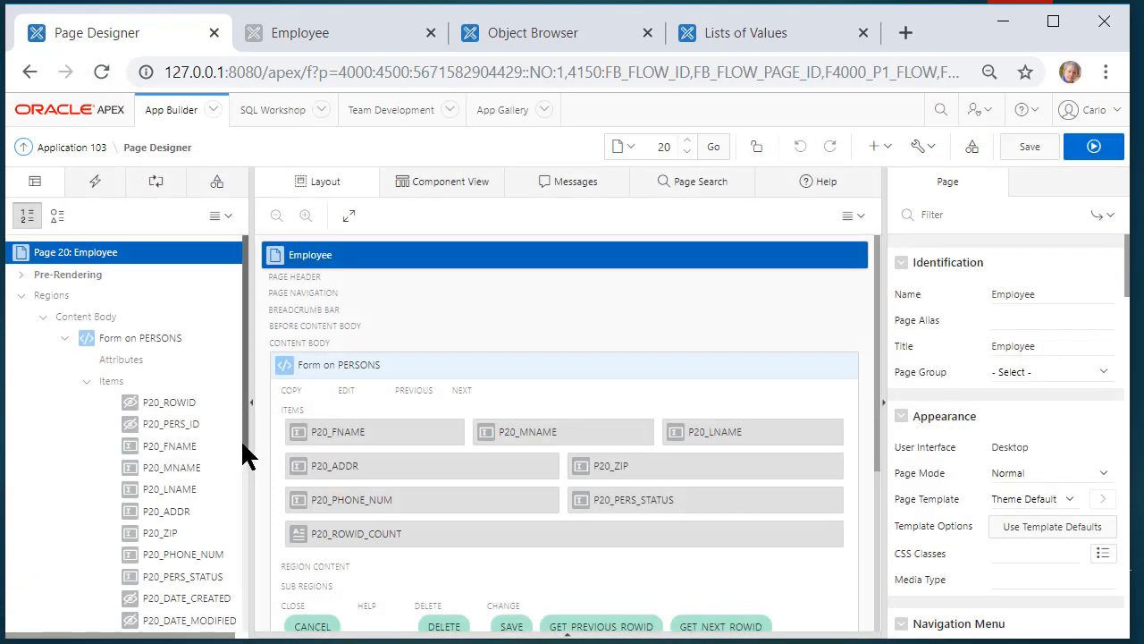
scroll(249, 469, "down", 1)
left_click_drag(247, 458, 249, 528)
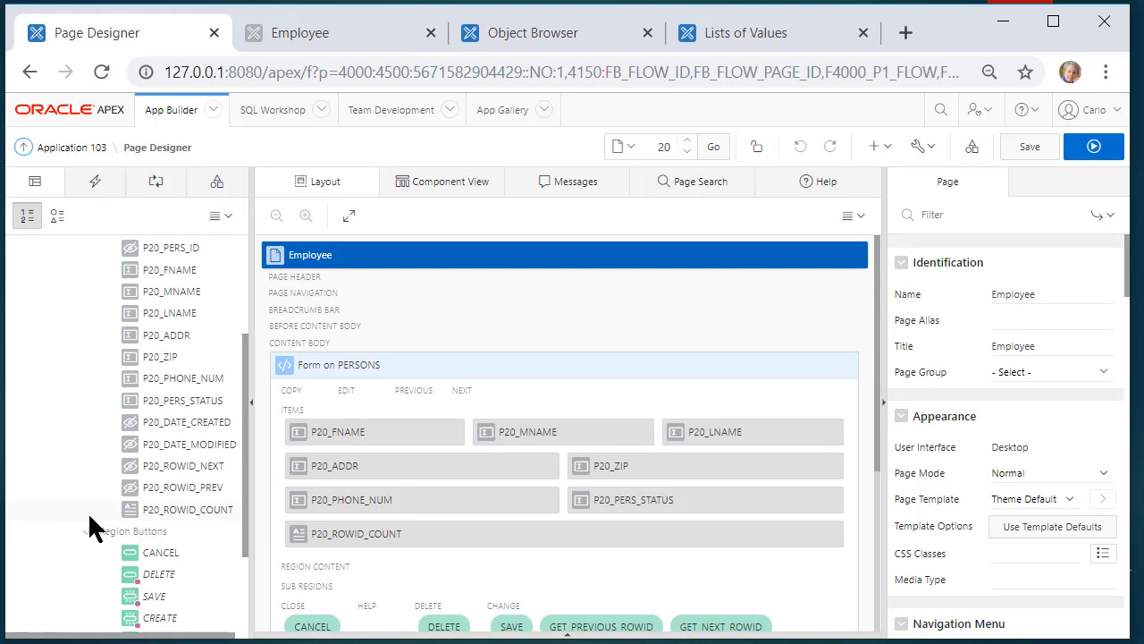
scroll(98, 338, "up", 3)
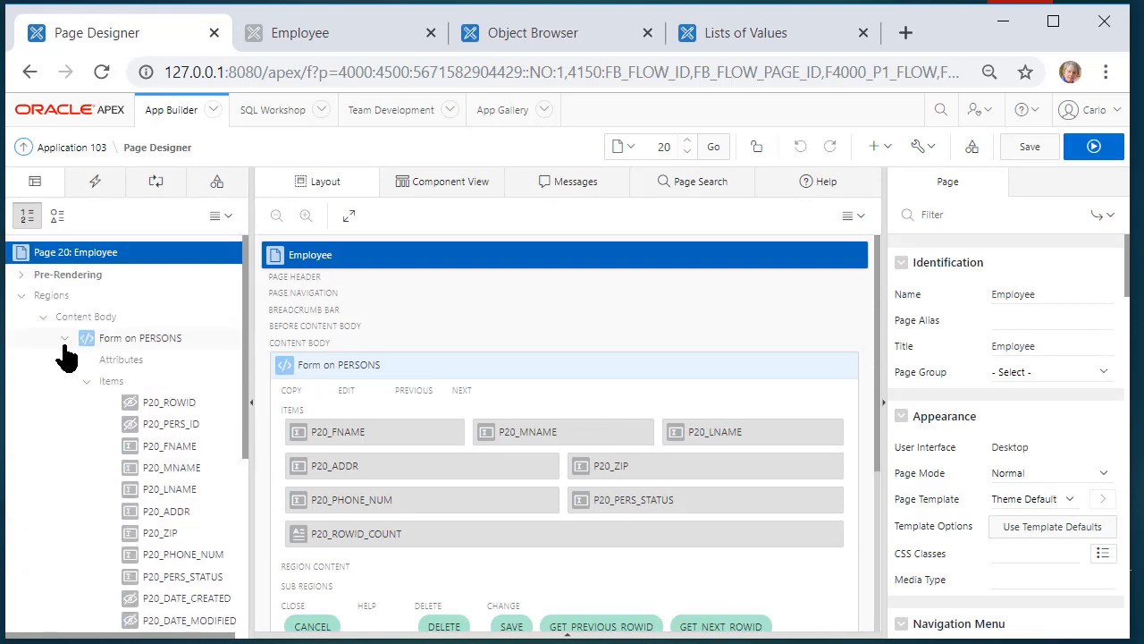
left_click(64, 339)
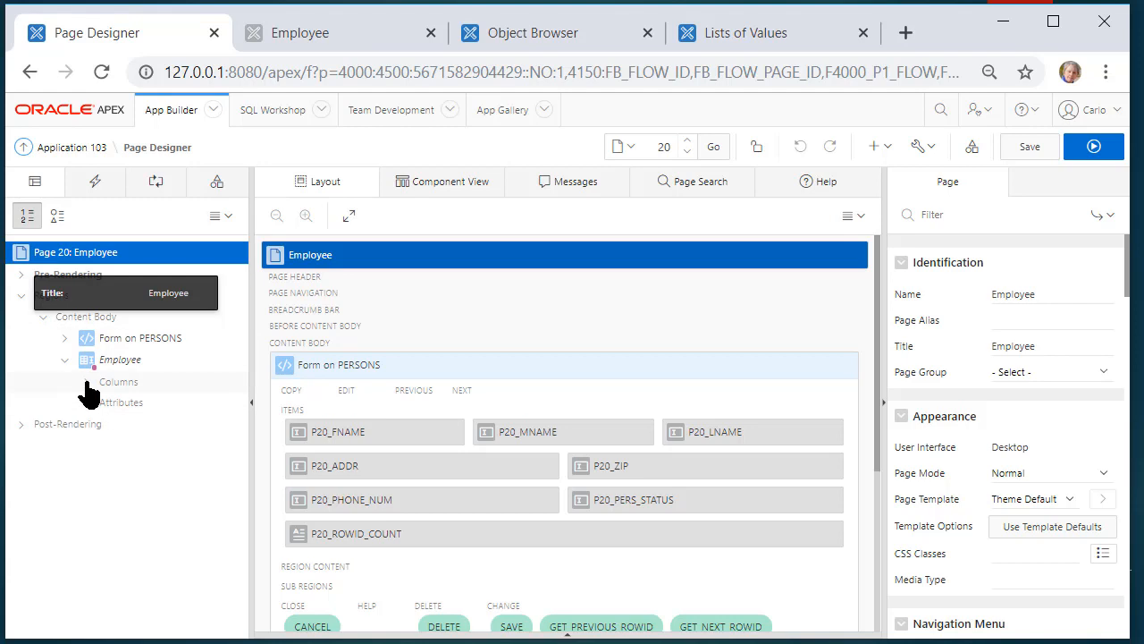
left_click(87, 385)
left_click(161, 531)
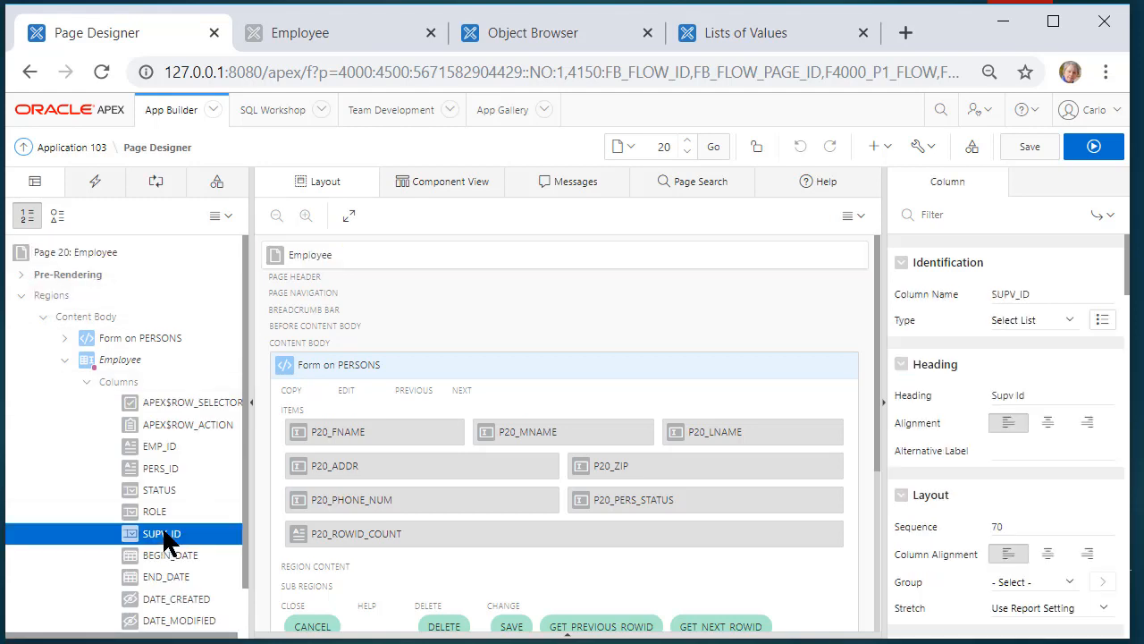
Set SUPV_ID's list of values to SUPV_LIST, save page 20, and run it
left_click(1073, 324)
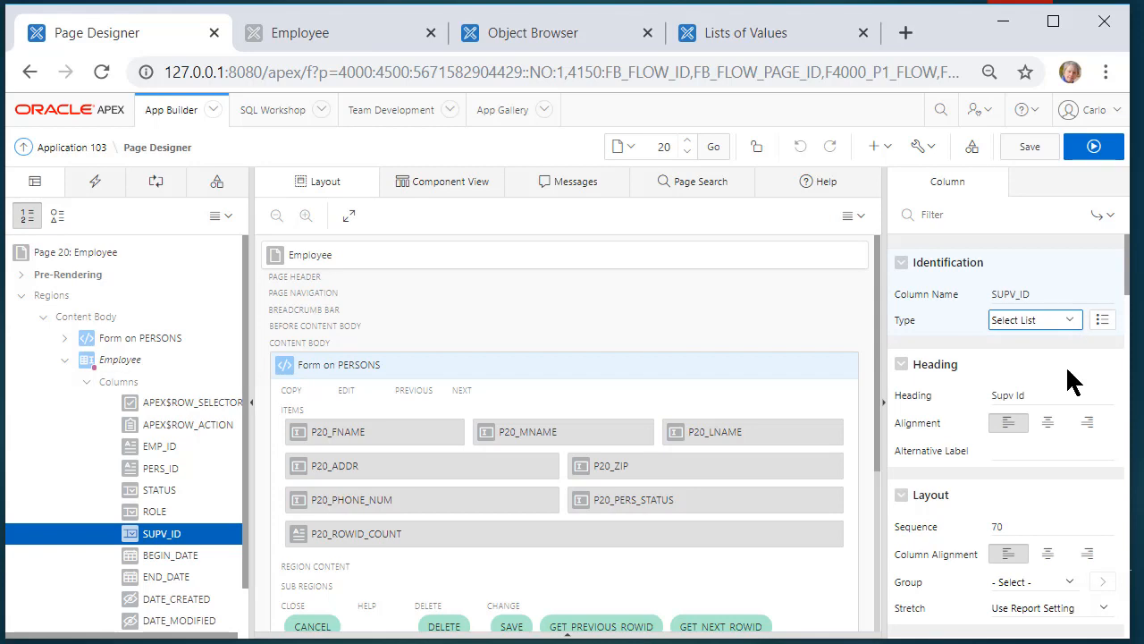
scroll(1064, 393, "down", 7)
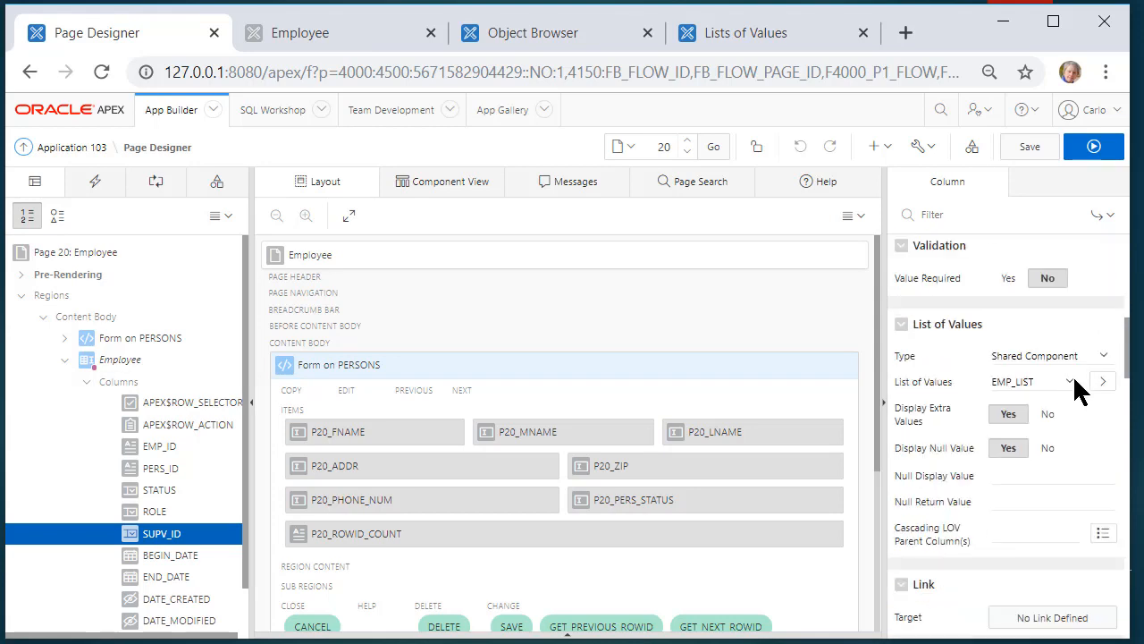
left_click(1071, 382)
scroll(1019, 357, "down", 1)
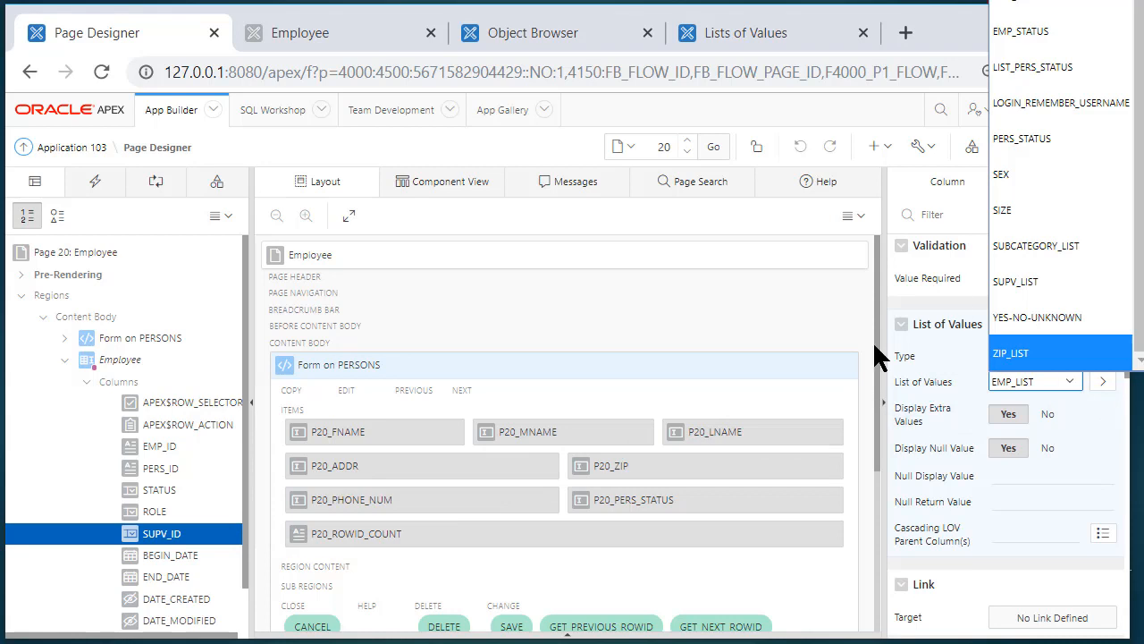
left_click(781, 317)
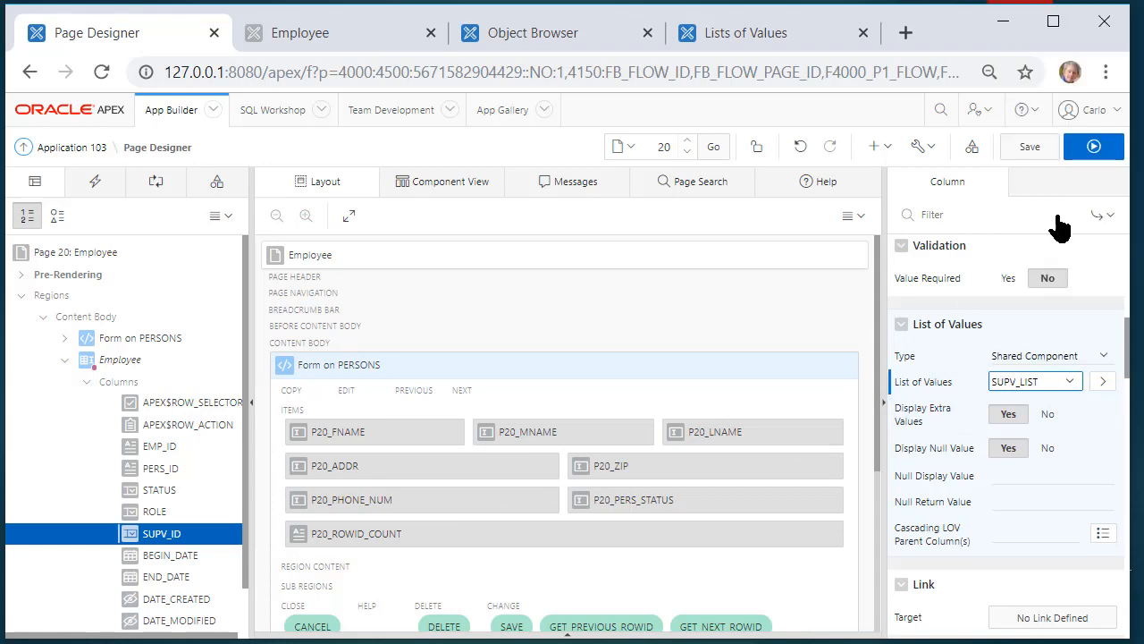
left_click(1028, 148)
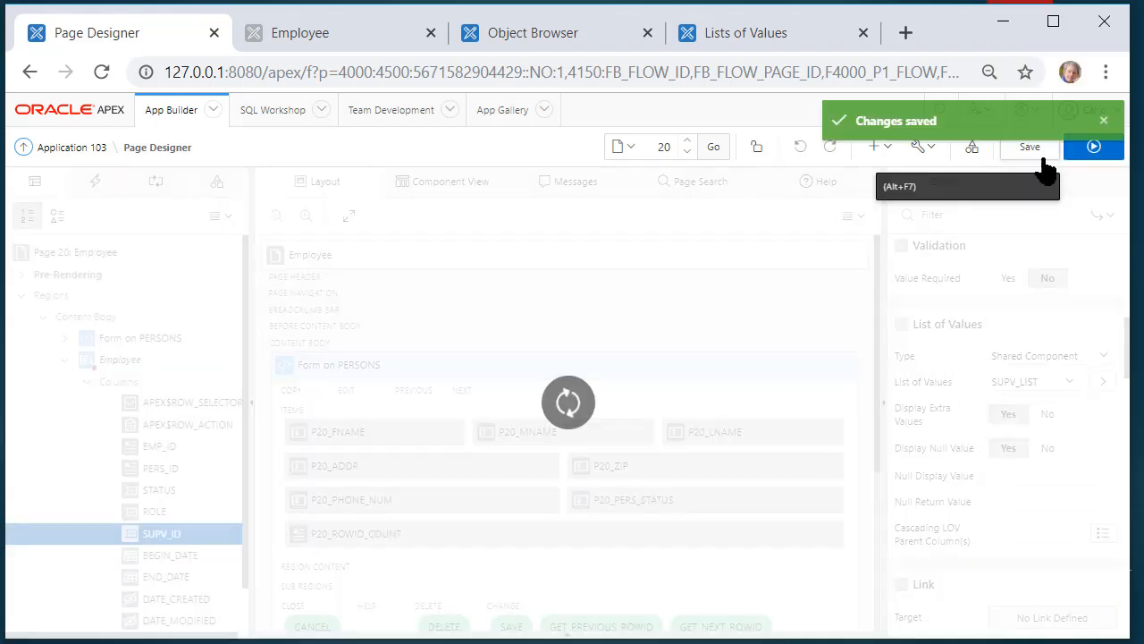
left_click(1094, 146)
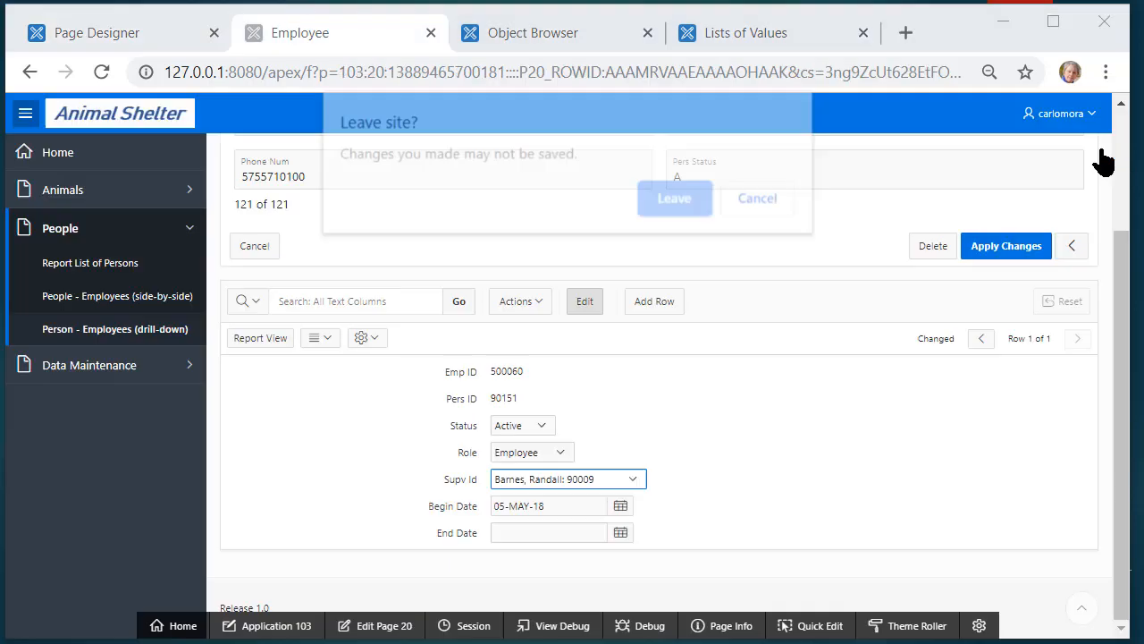
Leave the unsaved Employee page and open the existing employee's record from Person - Employees
left_click(661, 200)
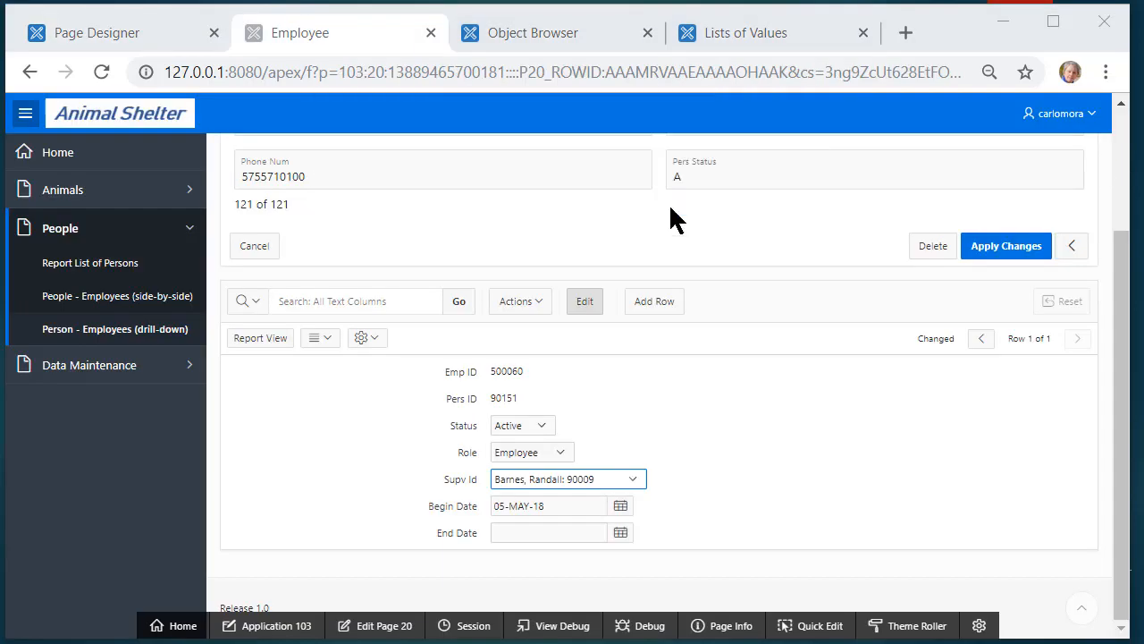
left_click(113, 329)
left_click(237, 305)
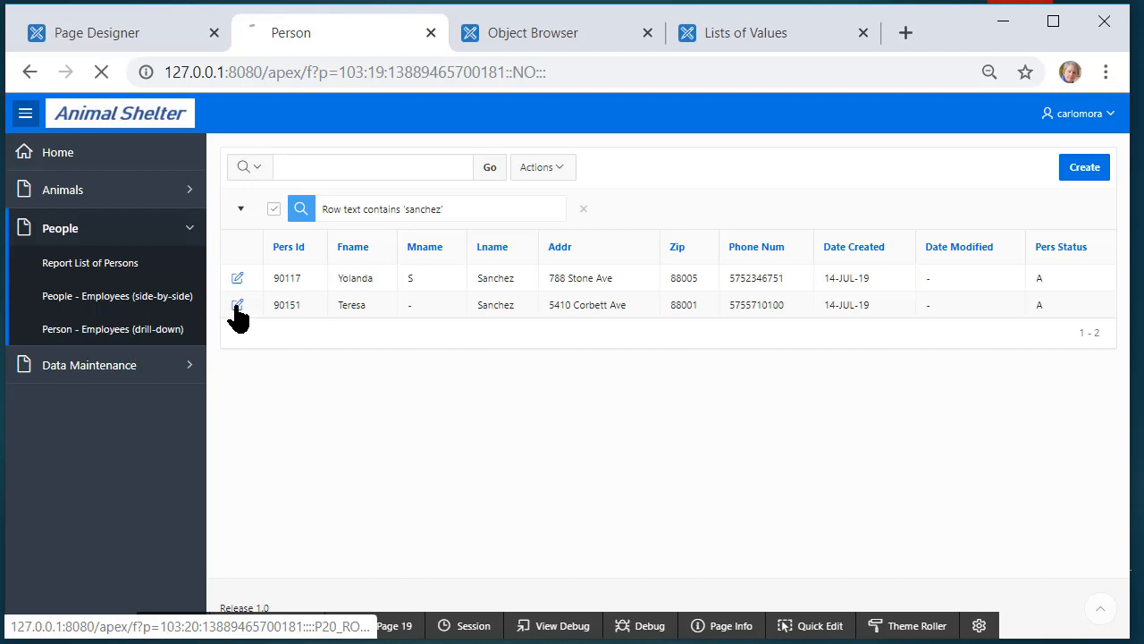
scroll(626, 480, "down", 1)
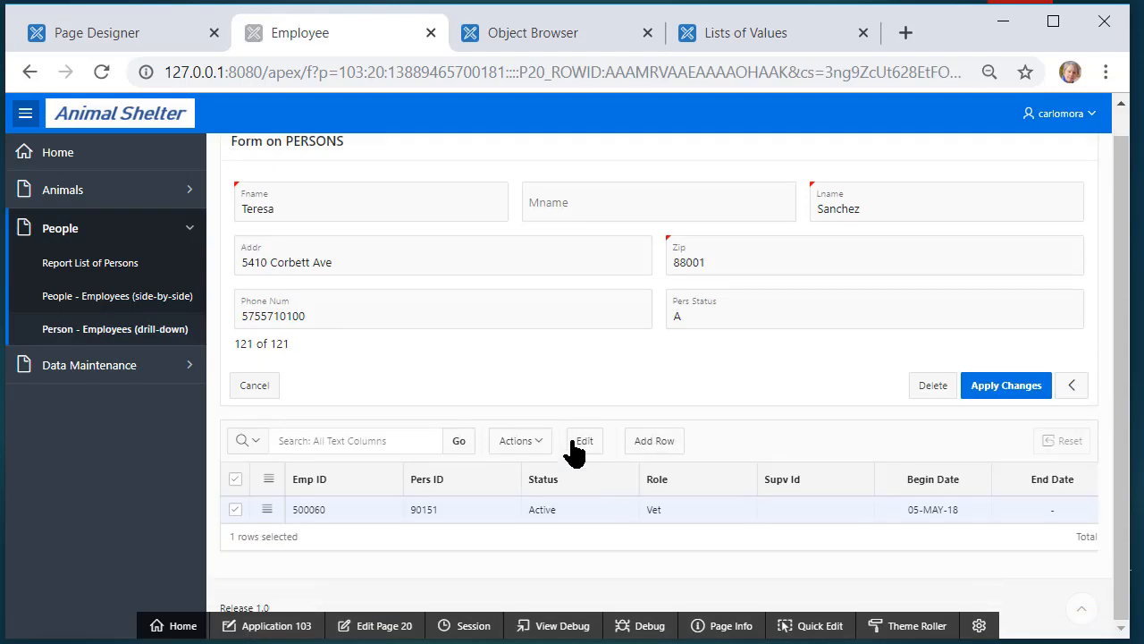
Put the employee grid into edit mode, keeping the row's Status as Active
left_click(577, 447)
left_click(585, 449)
left_click(584, 449)
left_click(607, 511)
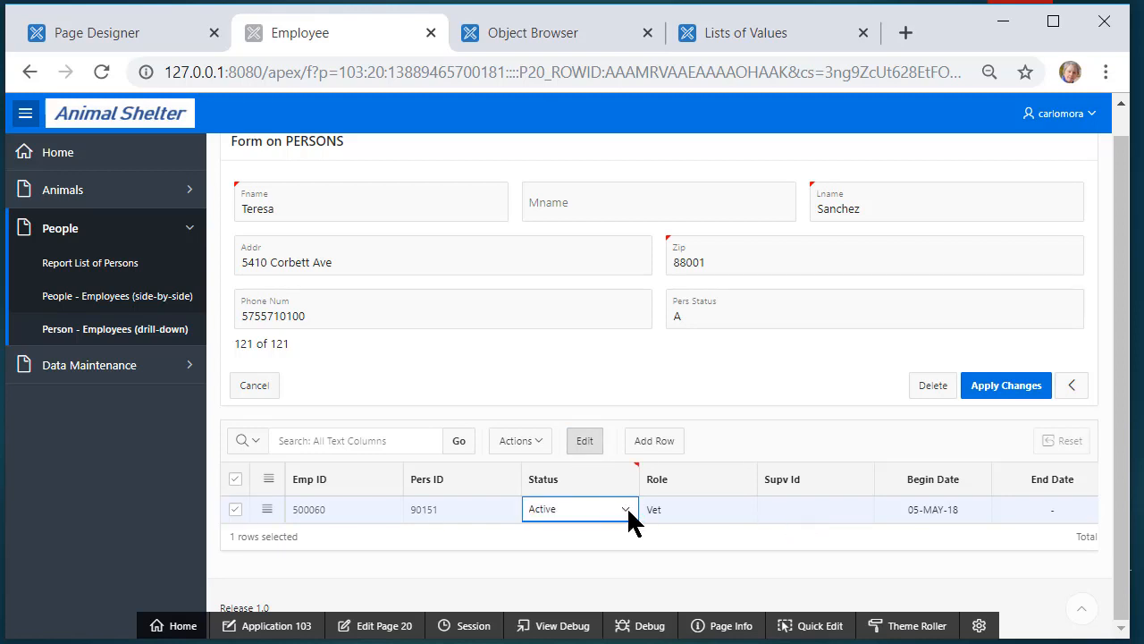
left_click(626, 507)
left_click(626, 507)
Check that the Supv Id list shows employee names, then return to the Person report
left_click(861, 507)
left_click(861, 508)
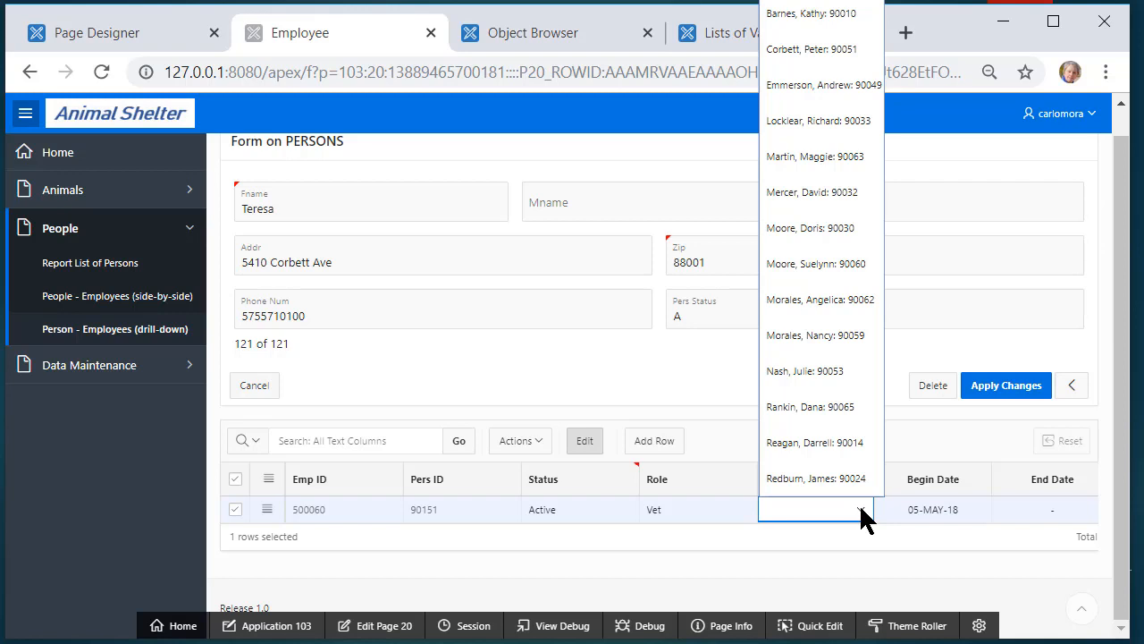
left_click(541, 343)
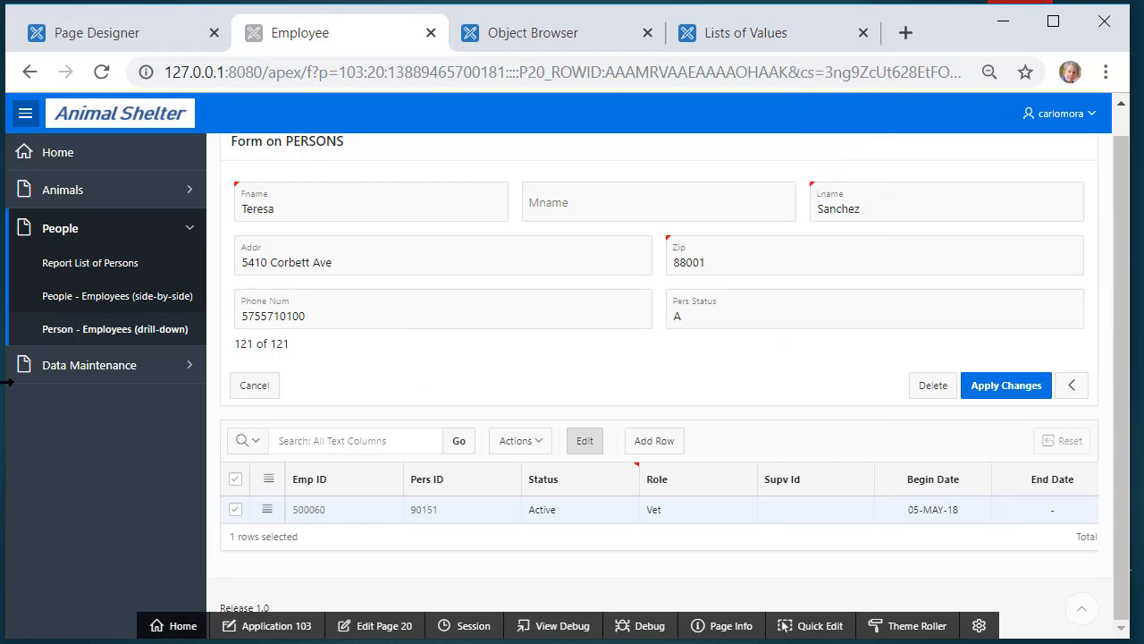
left_click(101, 330)
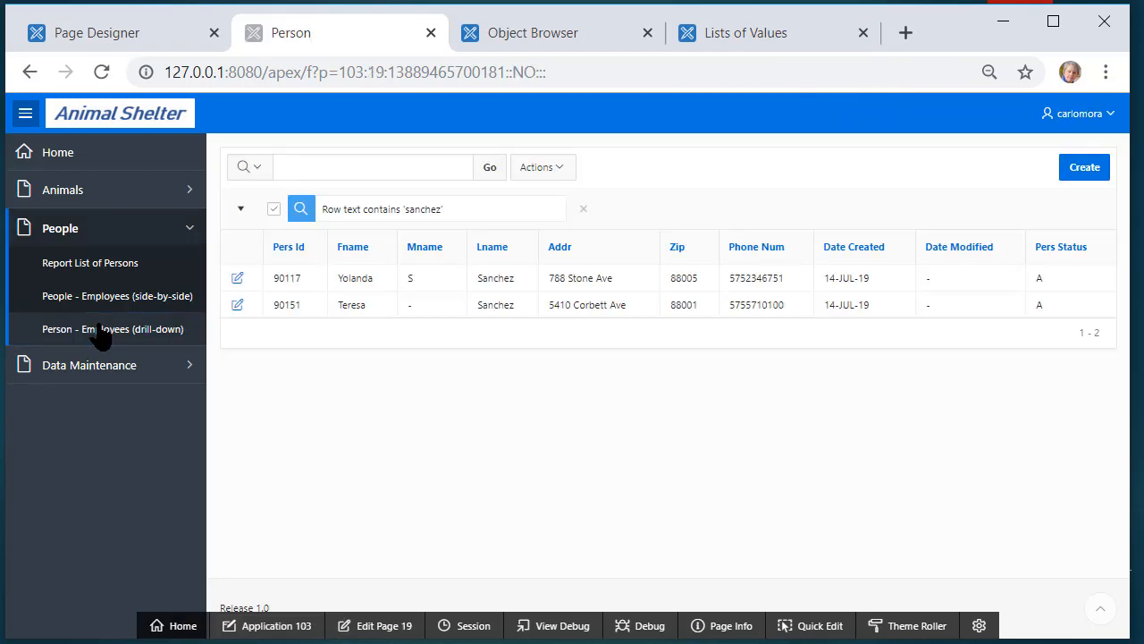
Start a new person record with the person's first name, last name and street address
left_click(1086, 169)
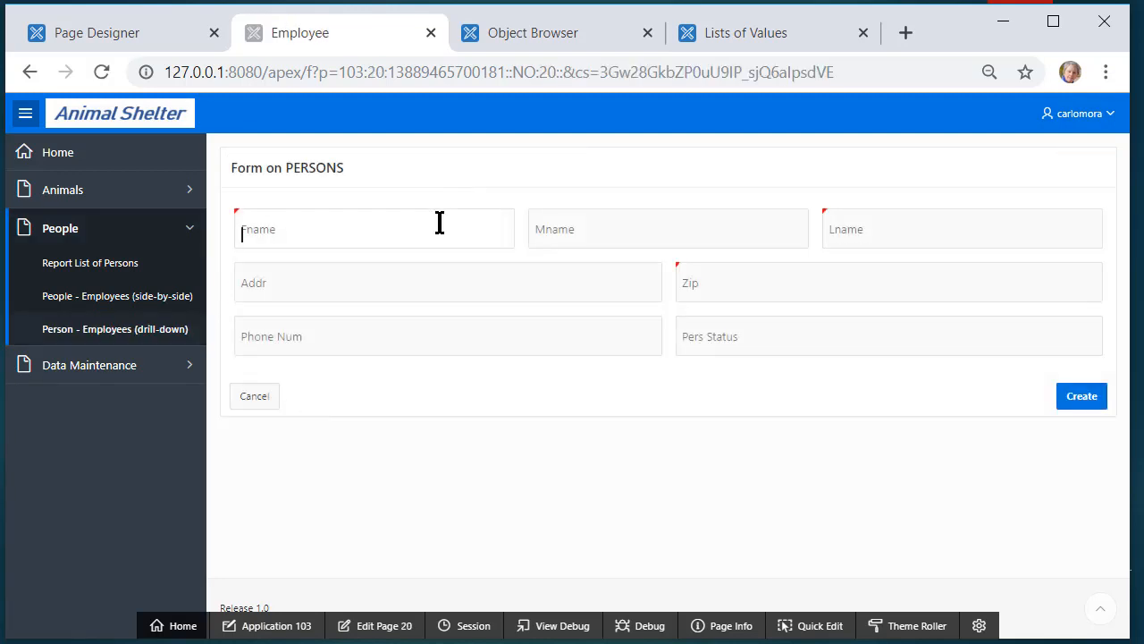
left_click(439, 222)
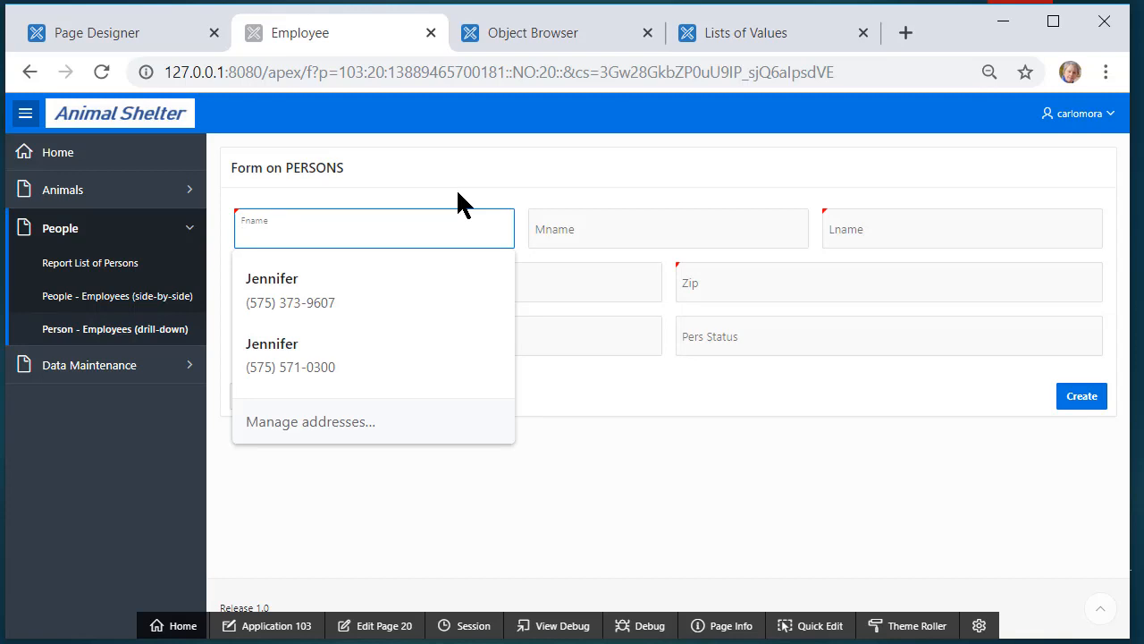
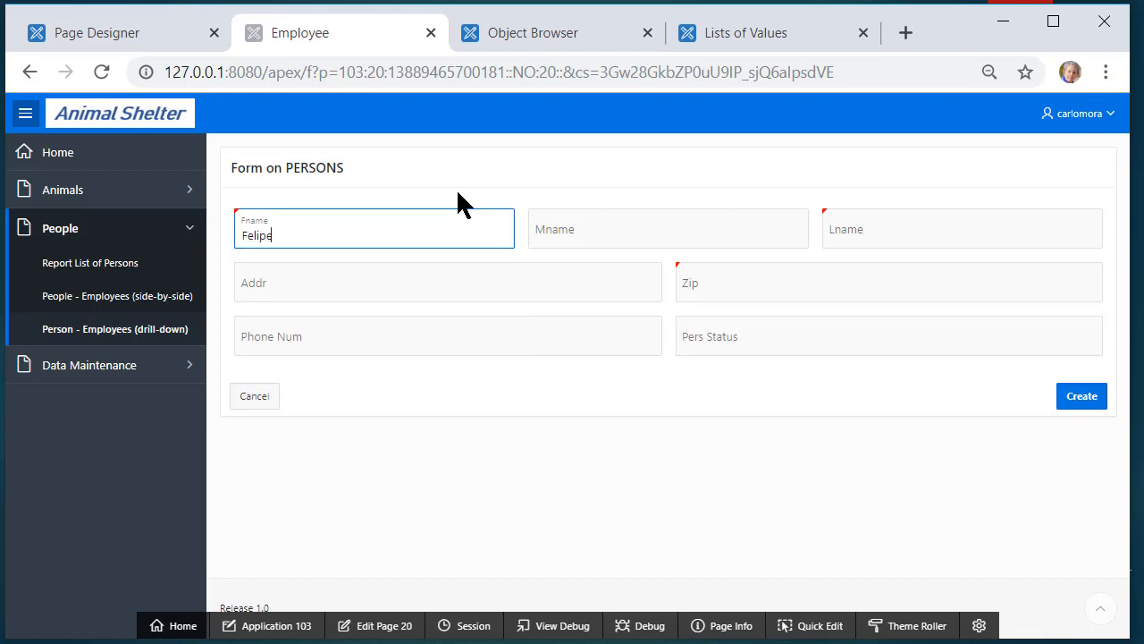
key("Tab")
key("Tab")
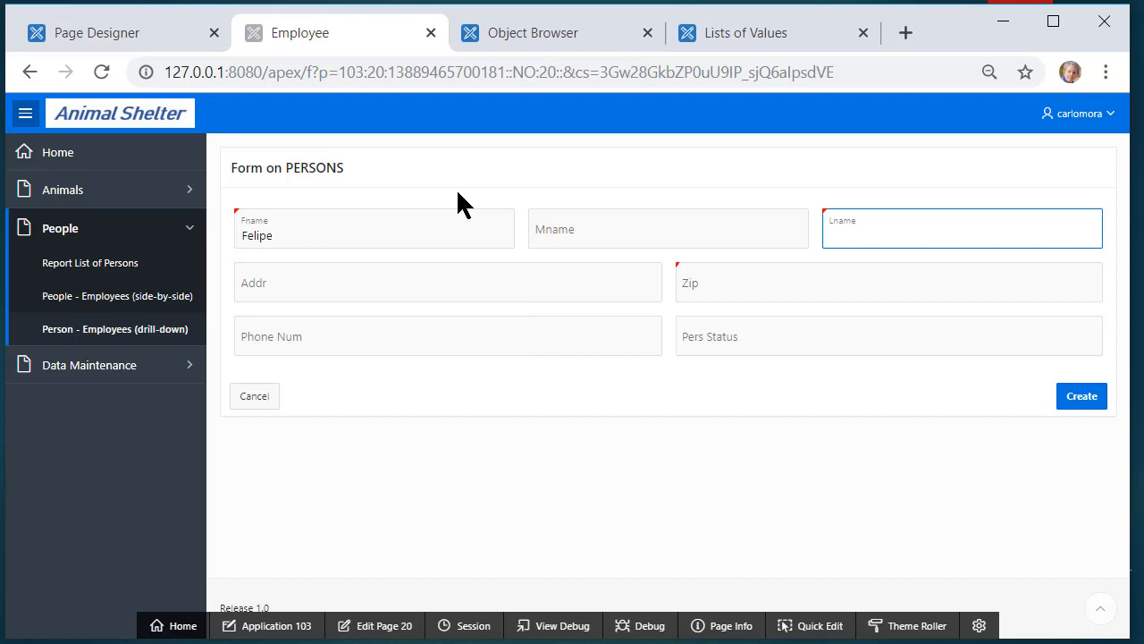
key("Tab")
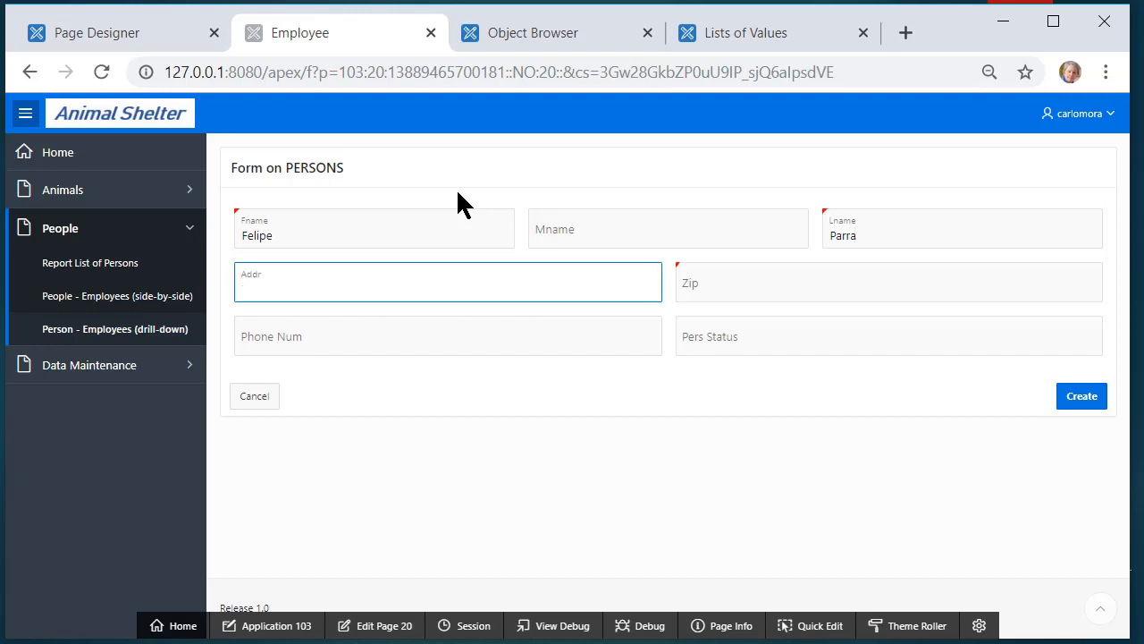
key("Tab")
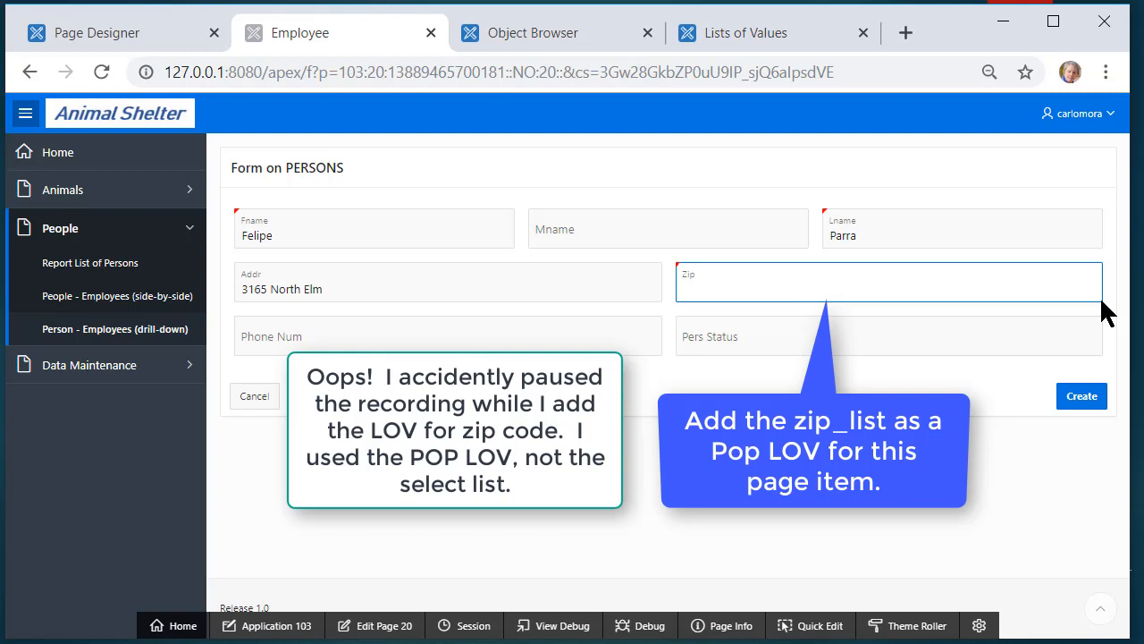
Pick zip 88011 (Las Cruces, NM) from the lookup, set Pers Status A, and create the record
left_click(1045, 276)
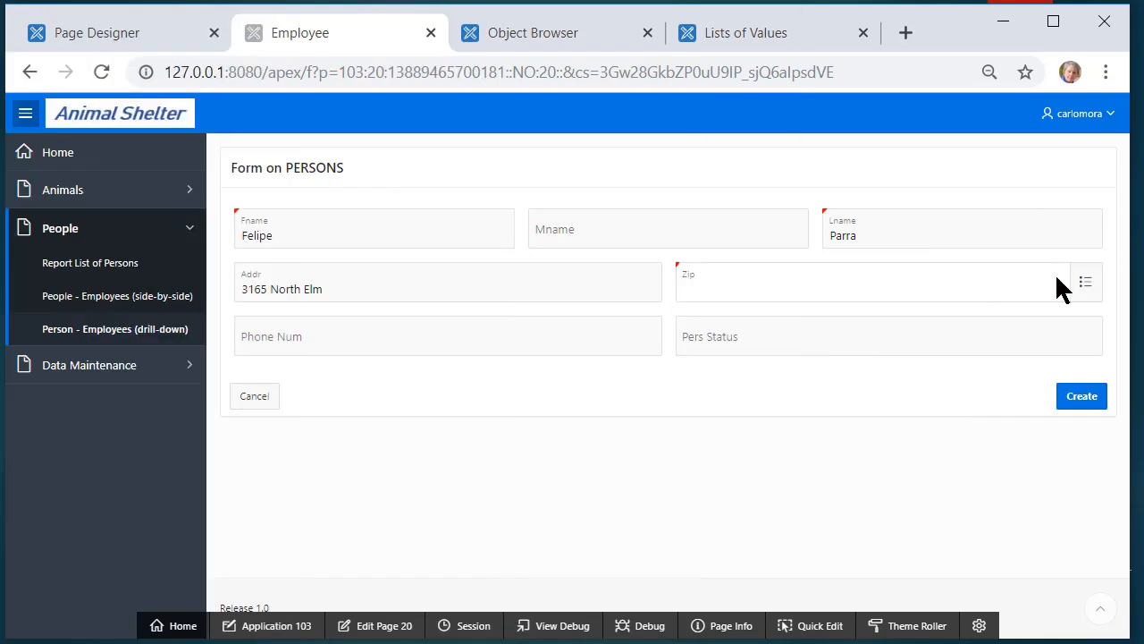
left_click(1085, 282)
left_click(470, 214)
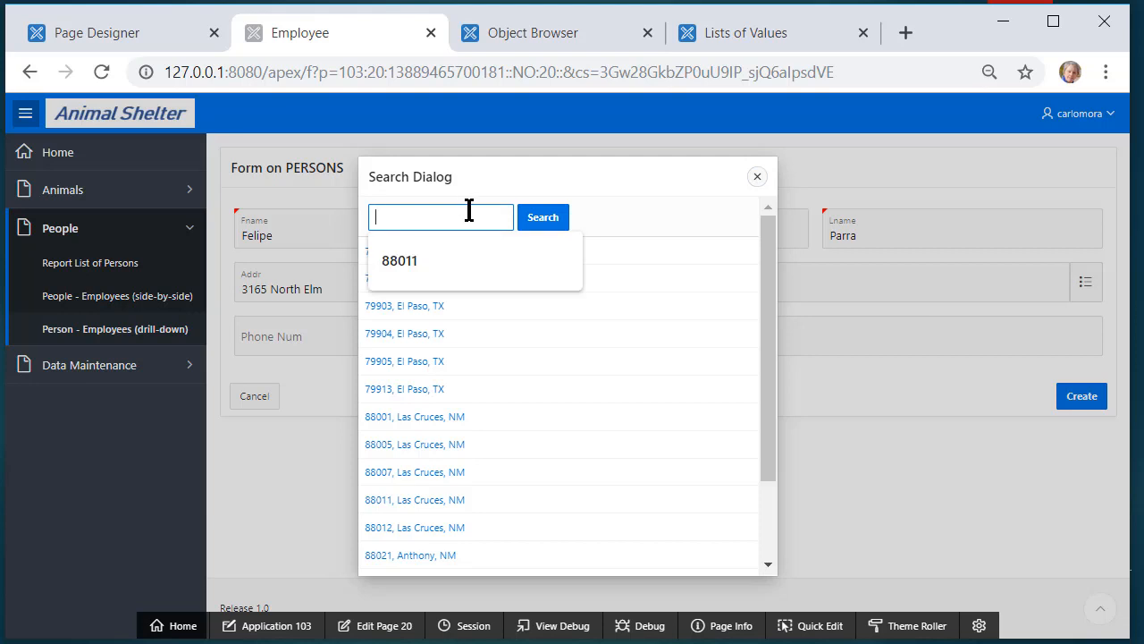
type("88011")
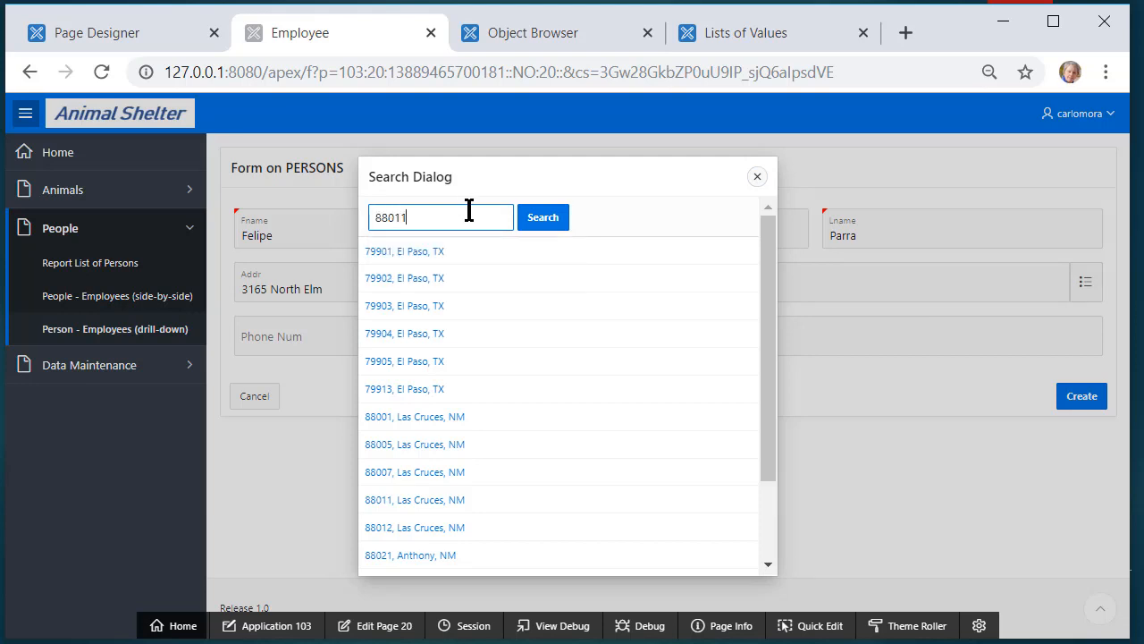
key("Return")
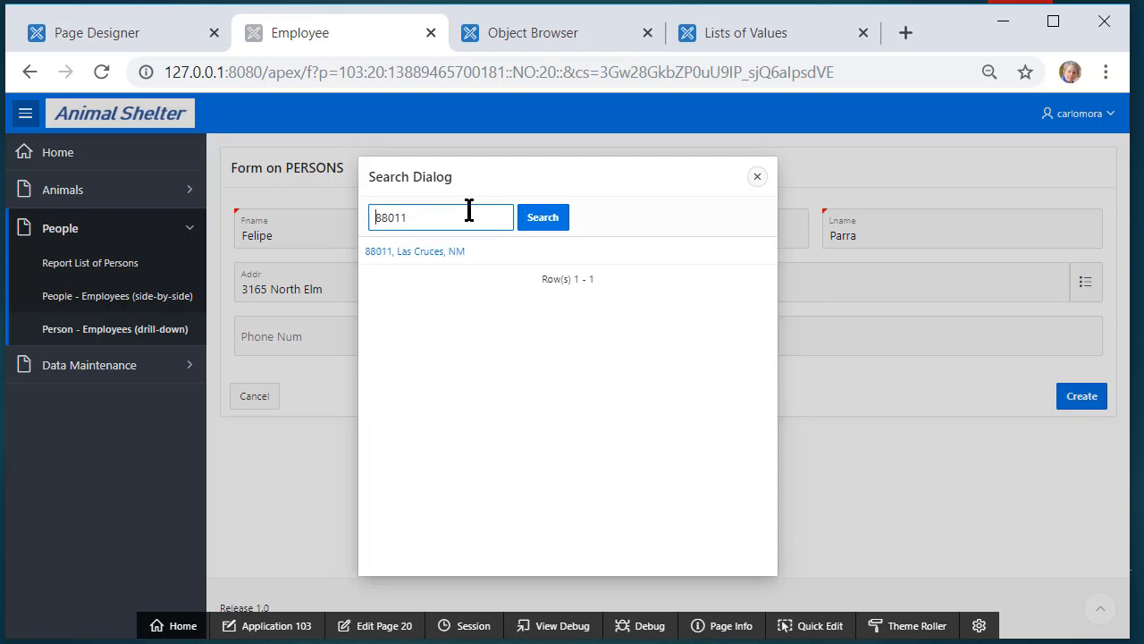
left_click(416, 254)
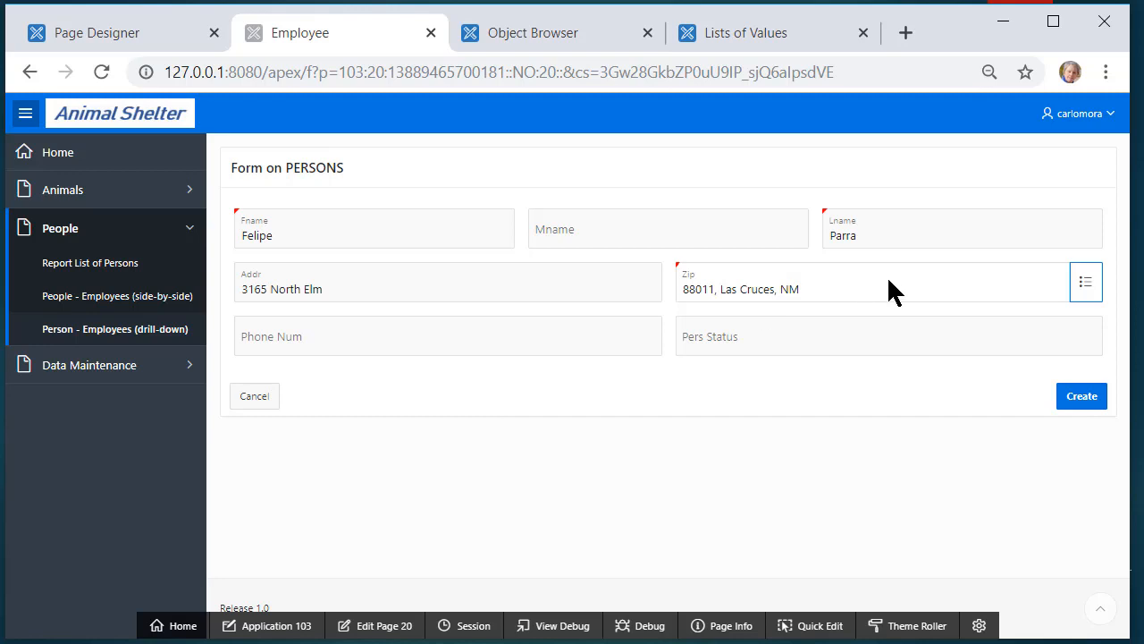
left_click(859, 338)
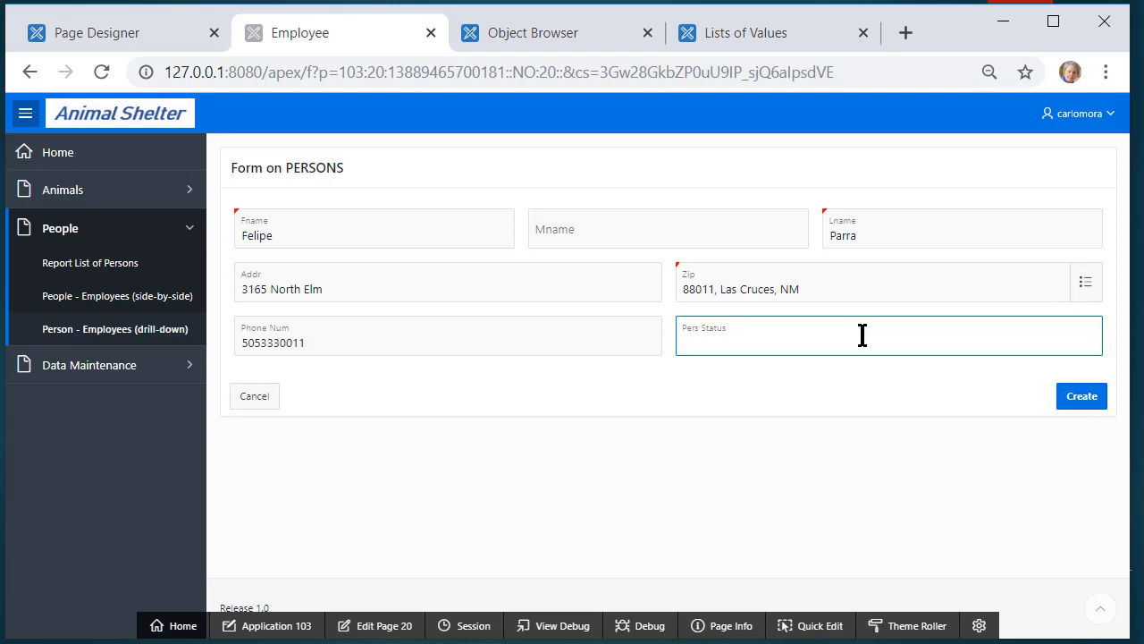
type("A")
left_click(1076, 397)
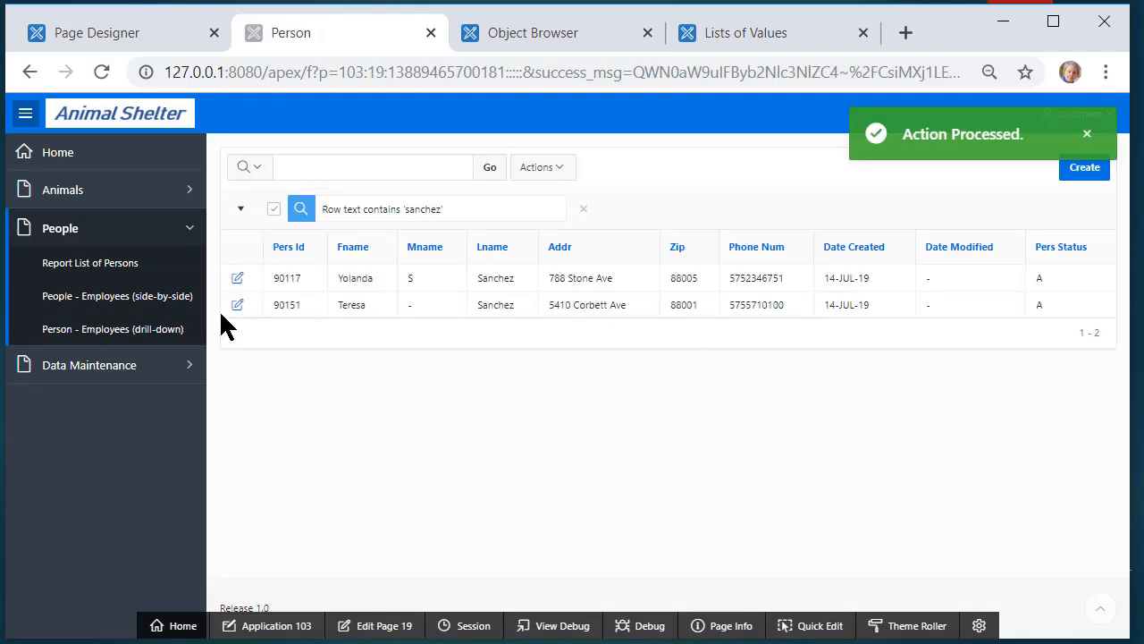
Clear the Person report's name filter, search for the new person's first name, and open their employee form
left_click(238, 306)
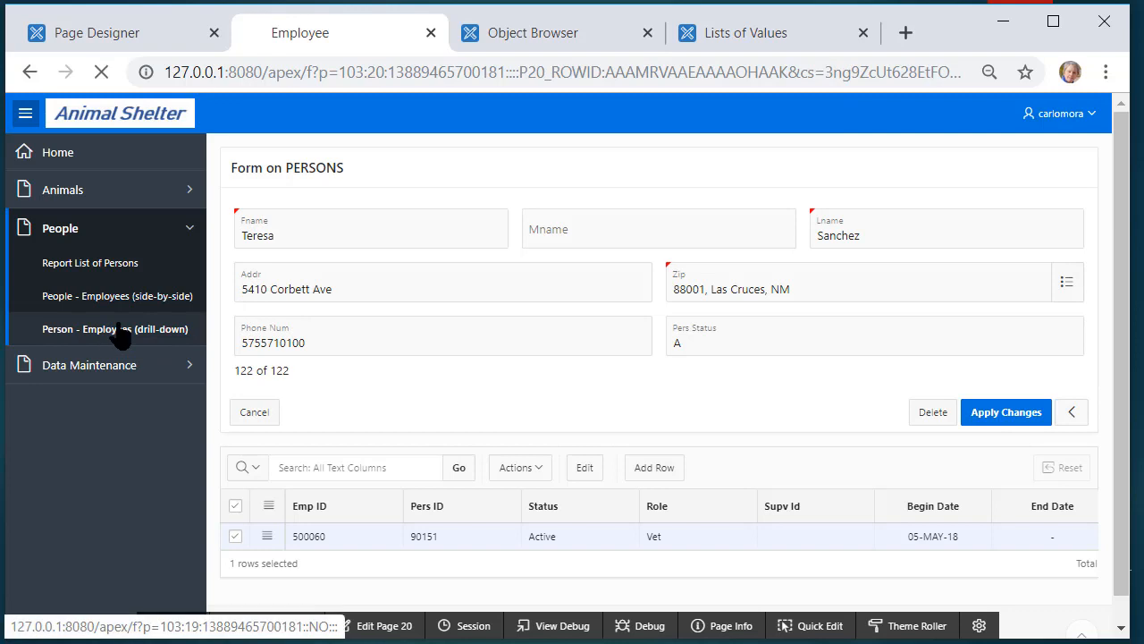
left_click(103, 329)
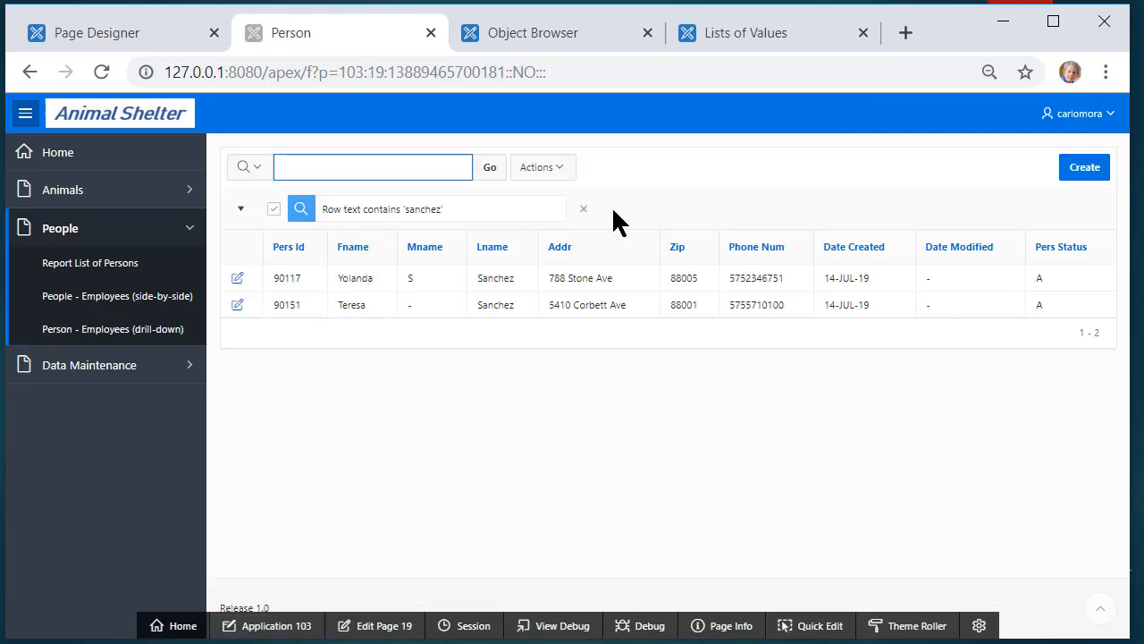
left_click(581, 209)
left_click(364, 167)
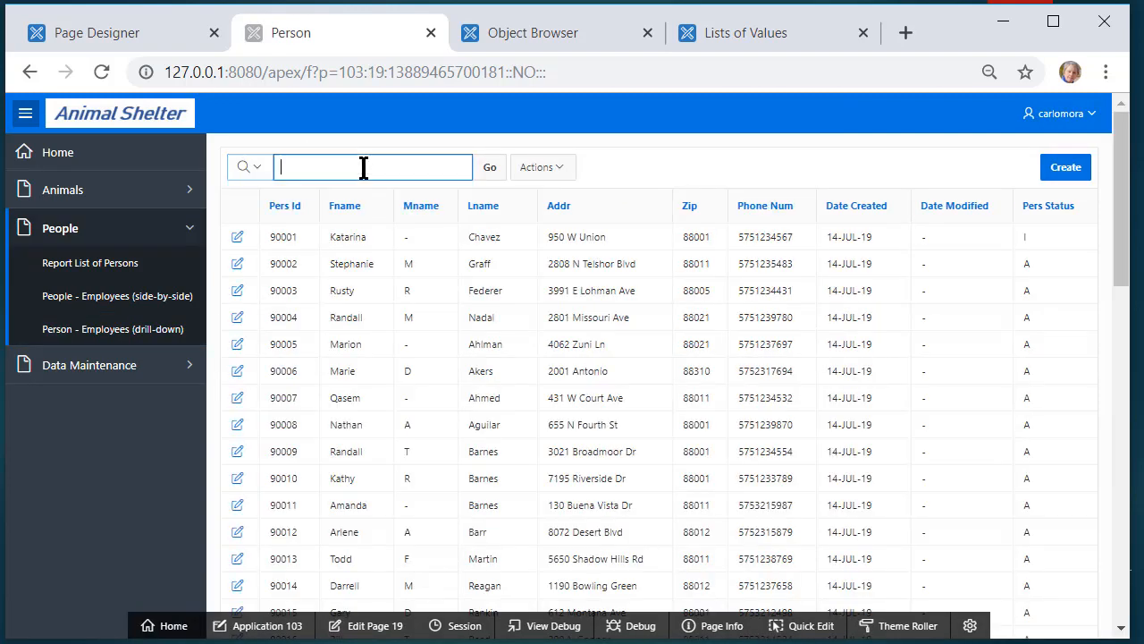
type("telipe")
key("Return")
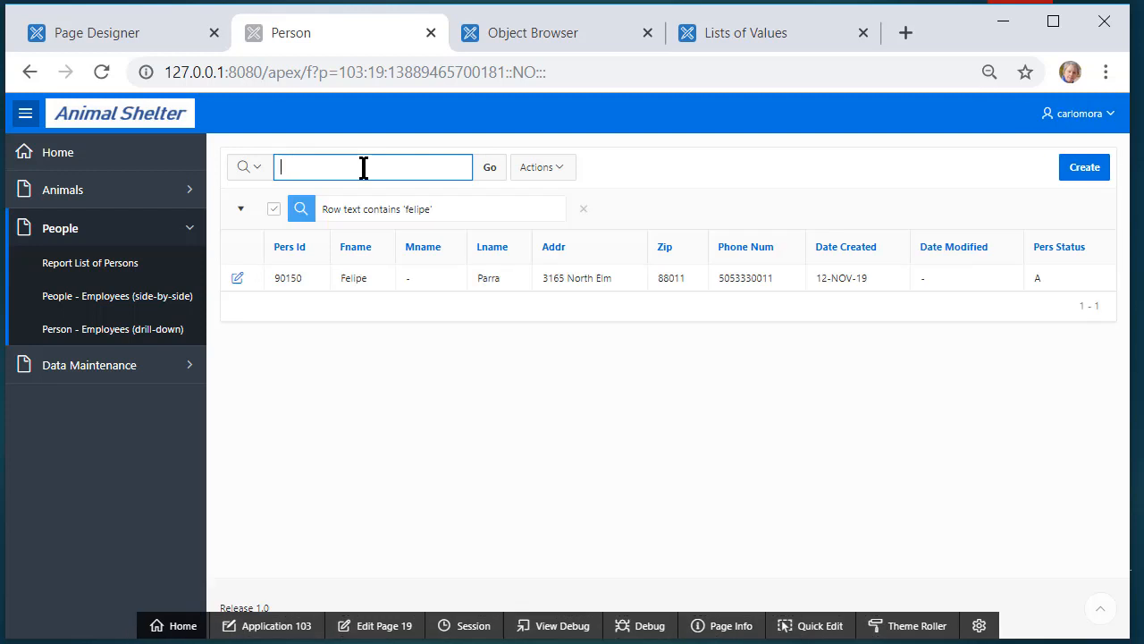
left_click(239, 278)
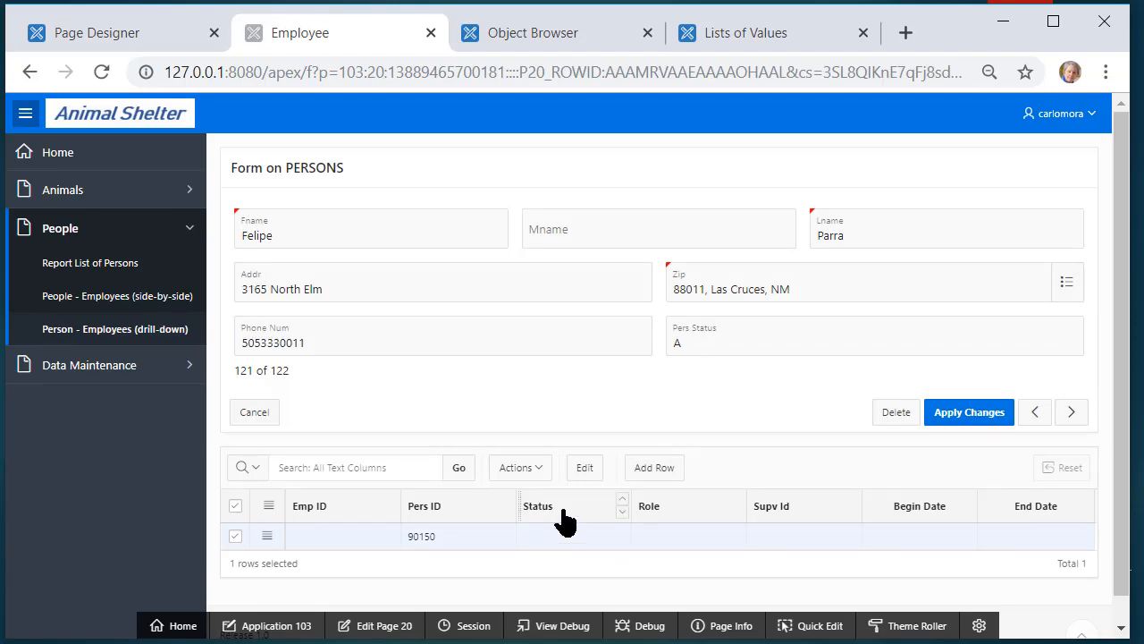
Add an employee row with Status Active, Role Employee and a supervisor from the Supv Id list
left_click(653, 468)
left_click(609, 566)
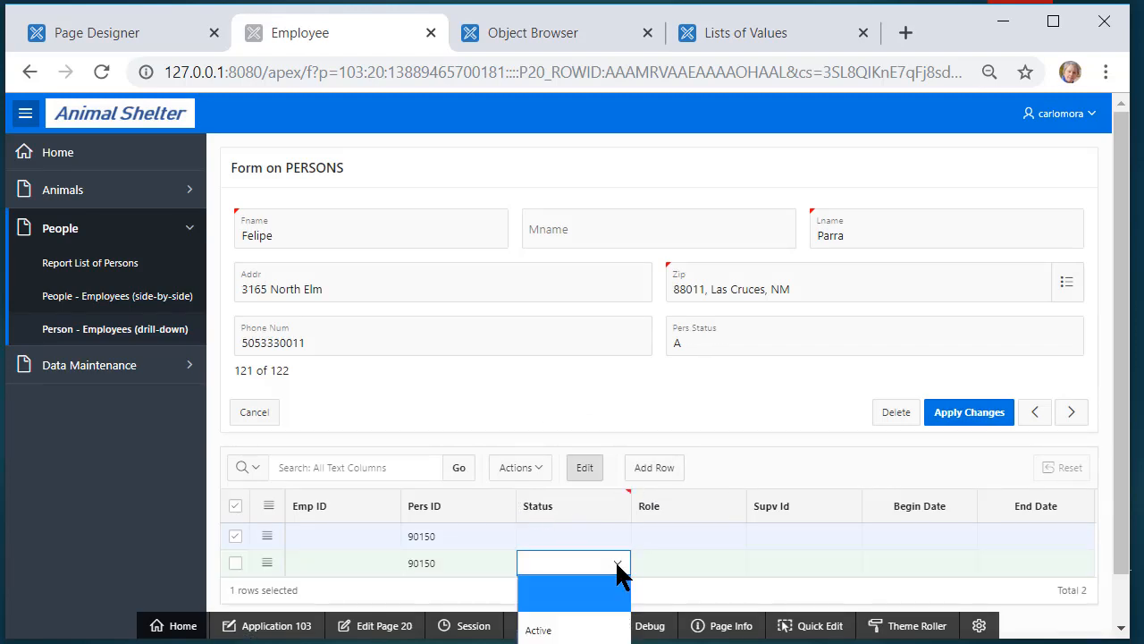
left_click(579, 633)
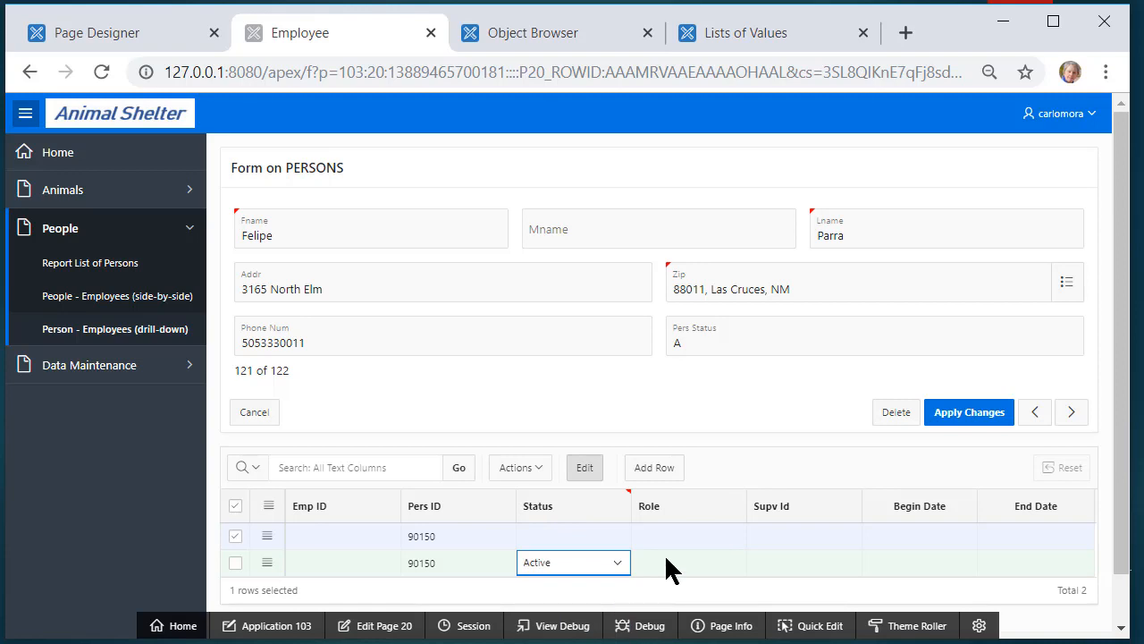
left_click(667, 562)
left_click(731, 563)
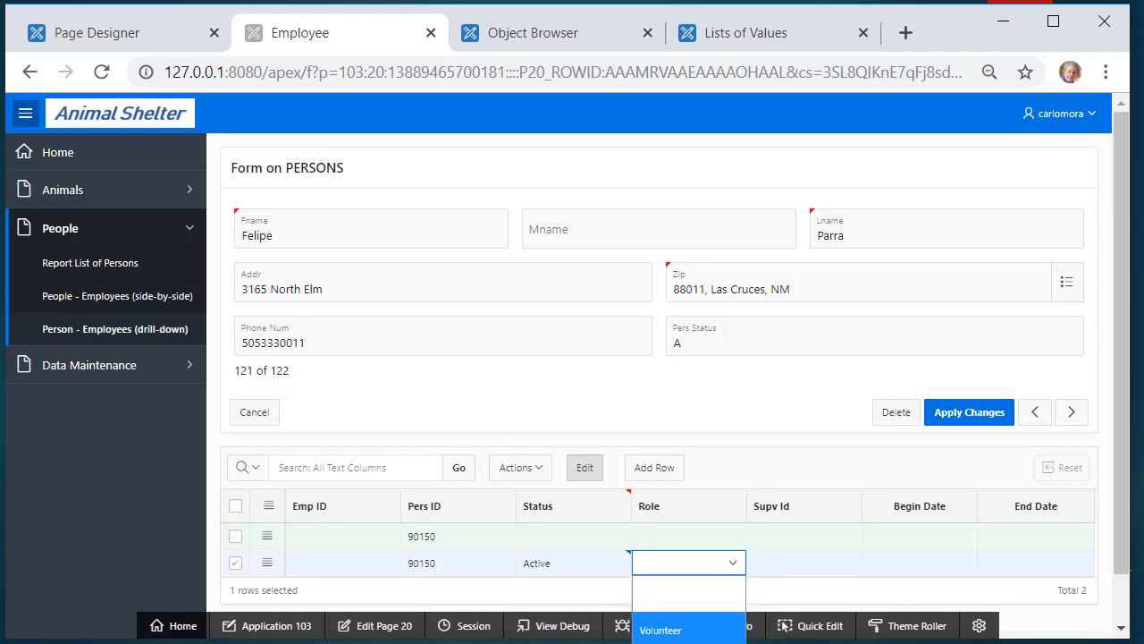
left_click(689, 594)
left_click(809, 561)
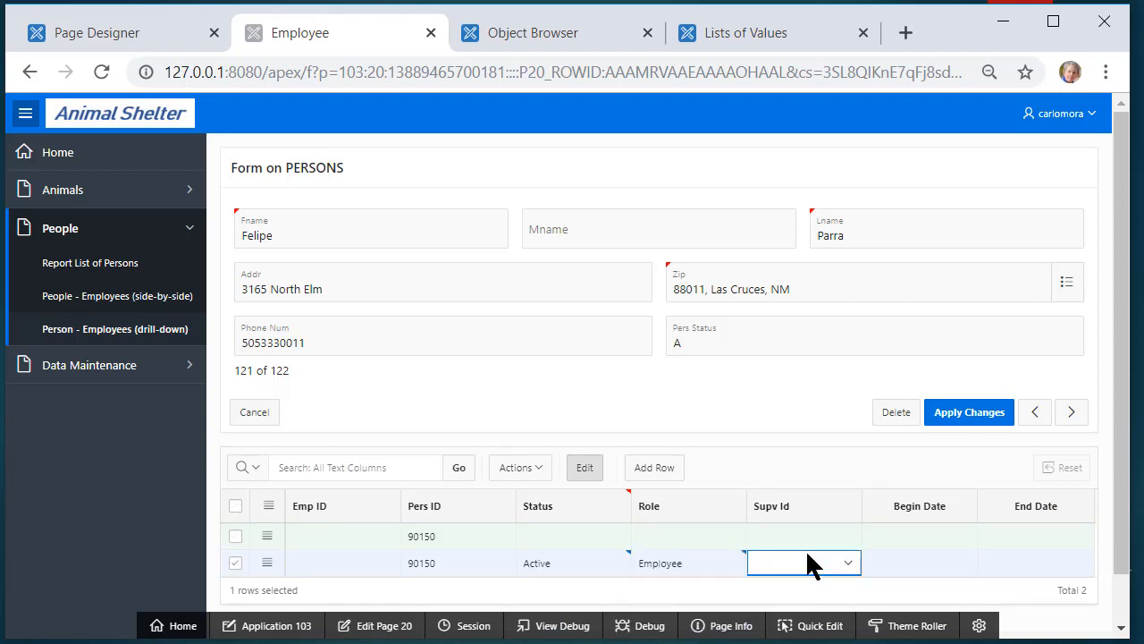
left_click(844, 561)
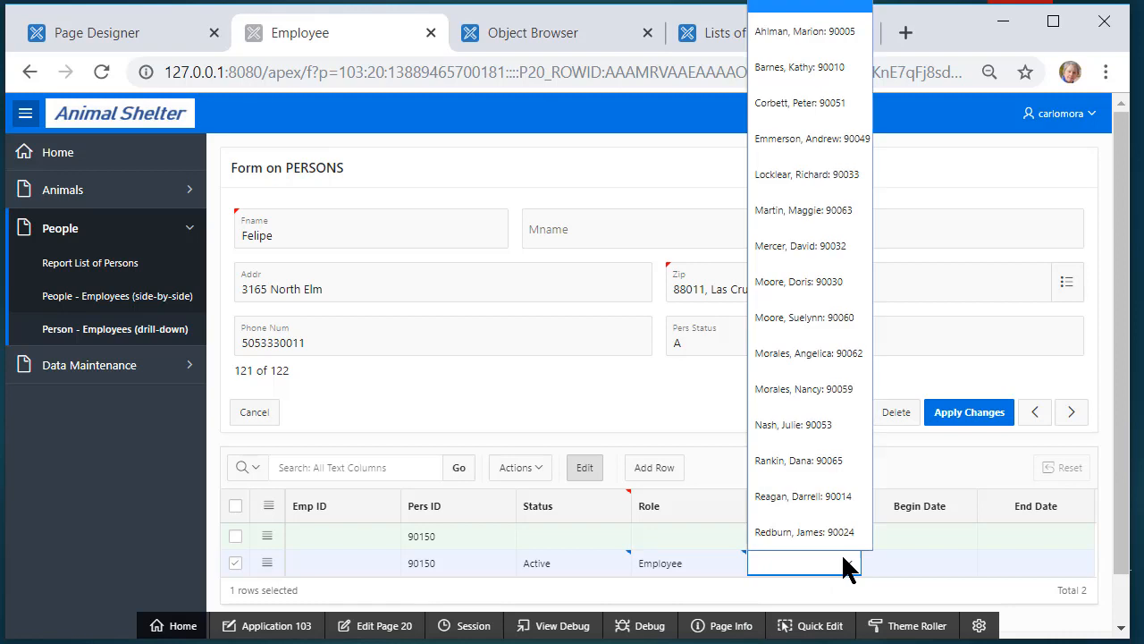
left_click(827, 282)
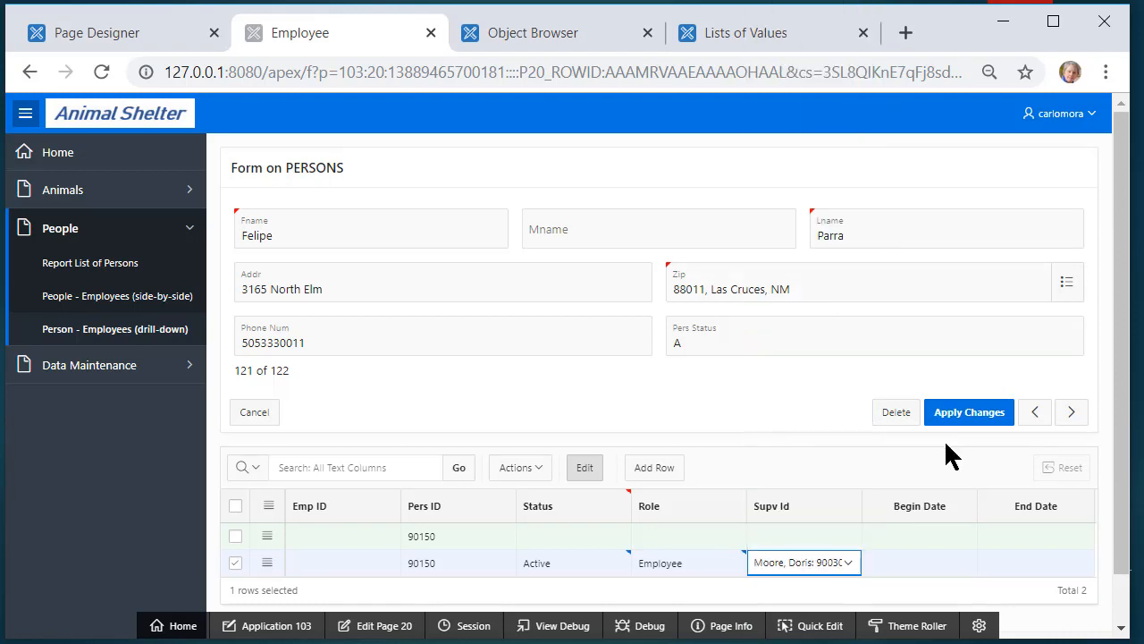
Set the Begin Date to 12-Nov-19, apply the changes, and reopen the record to verify
left_click(936, 561)
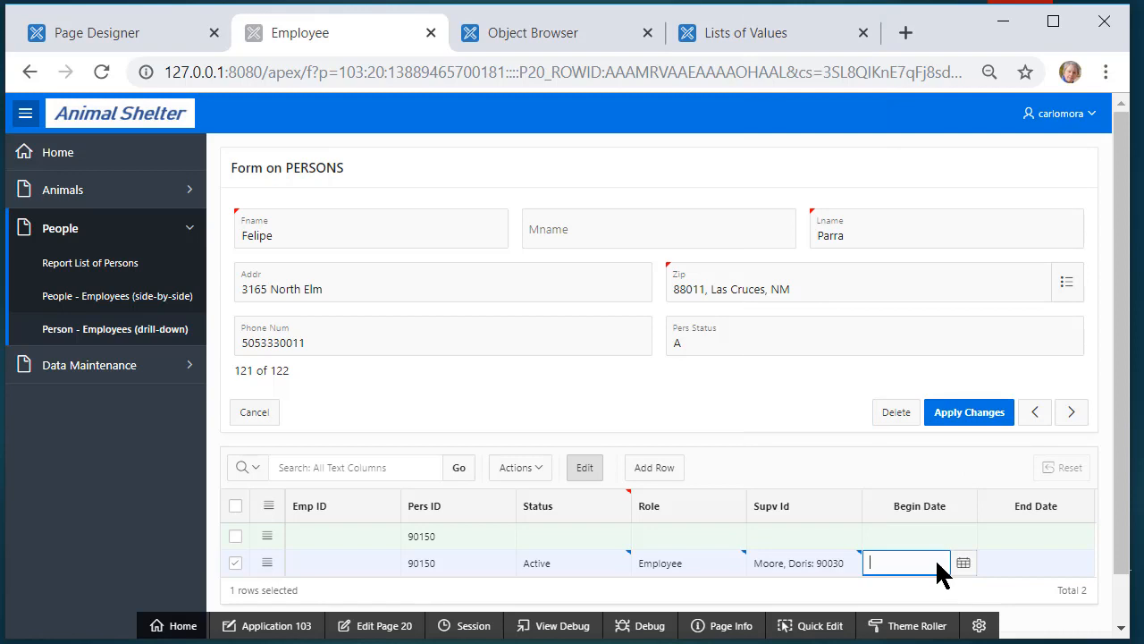
left_click(962, 563)
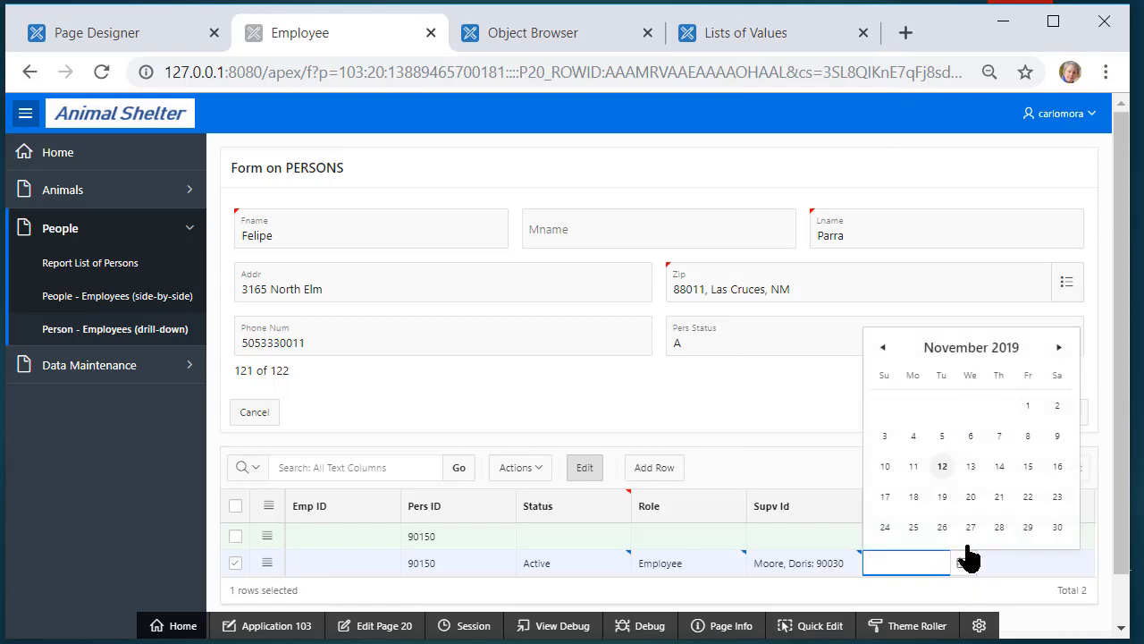
left_click(945, 469)
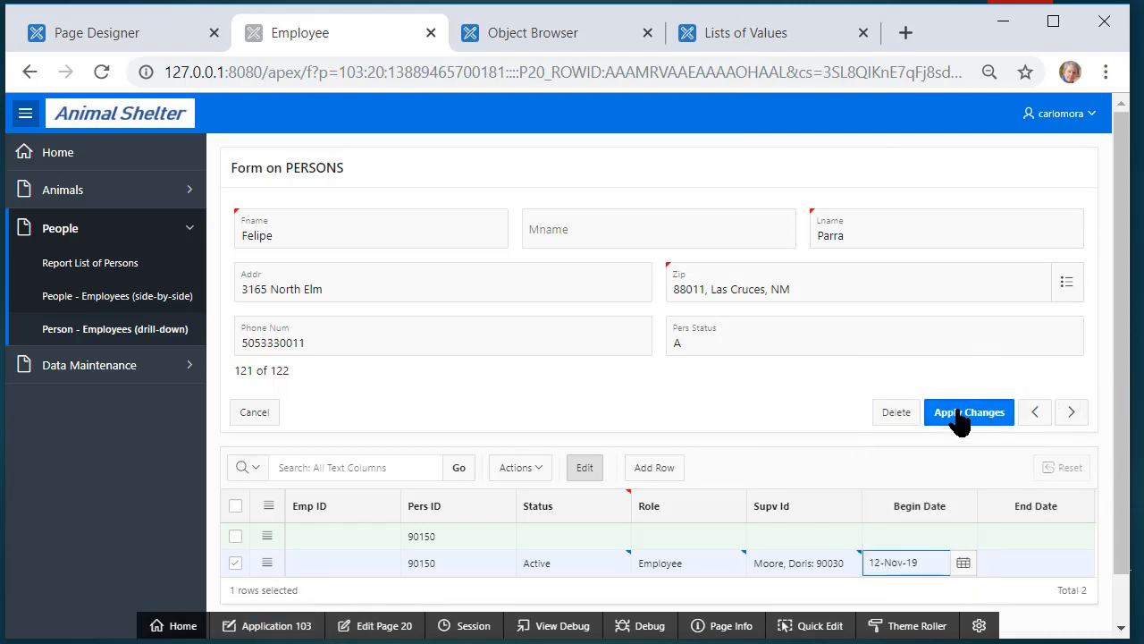
left_click(958, 413)
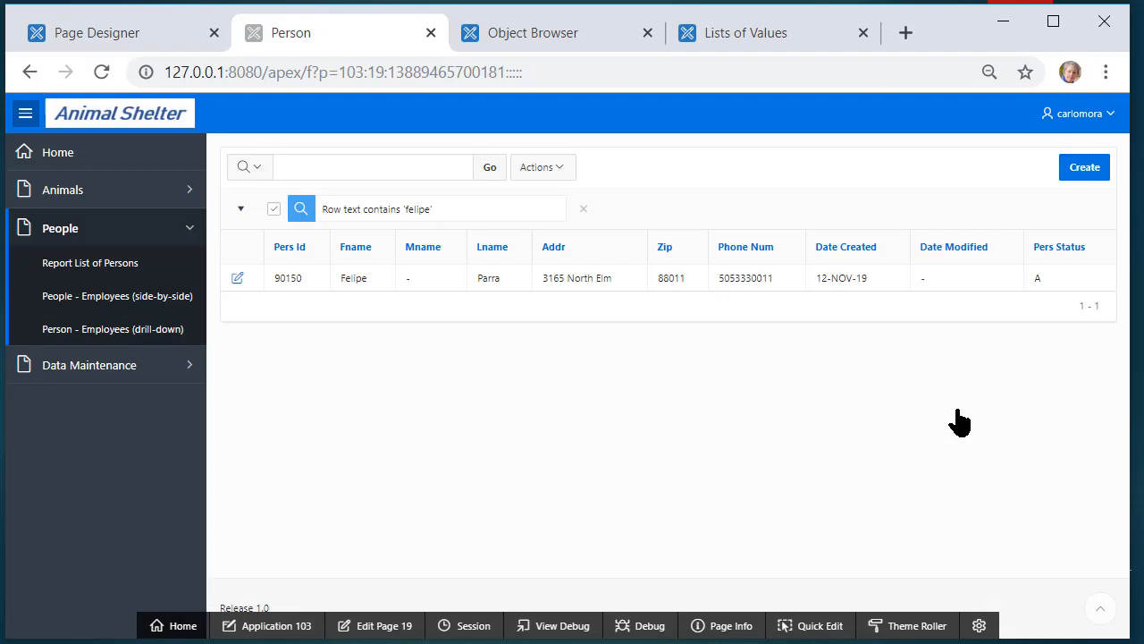
left_click(238, 279)
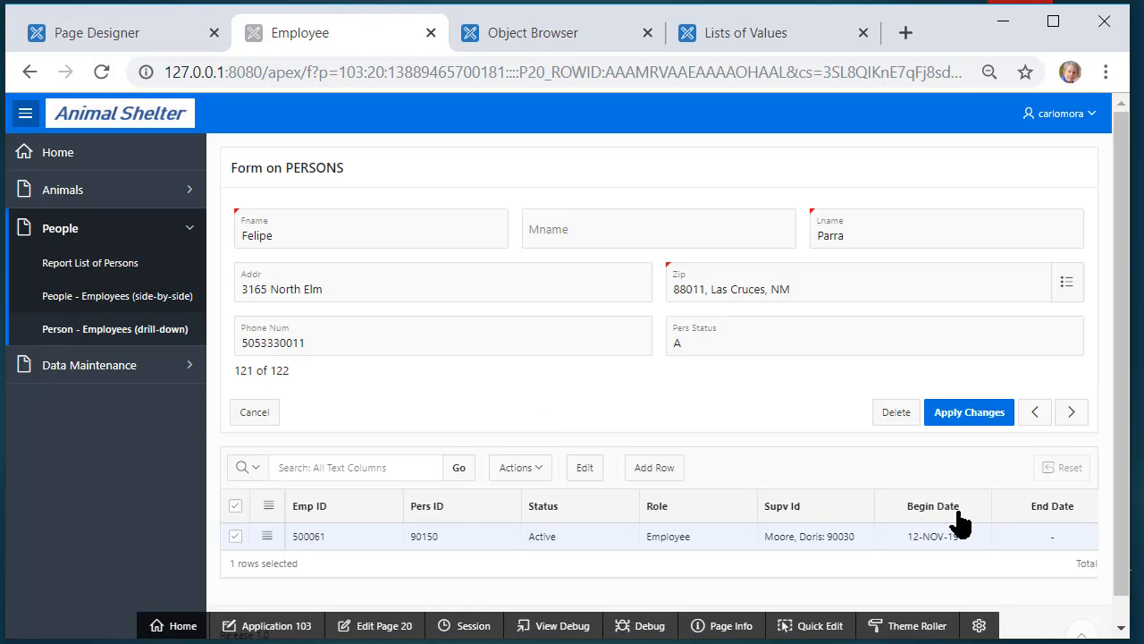